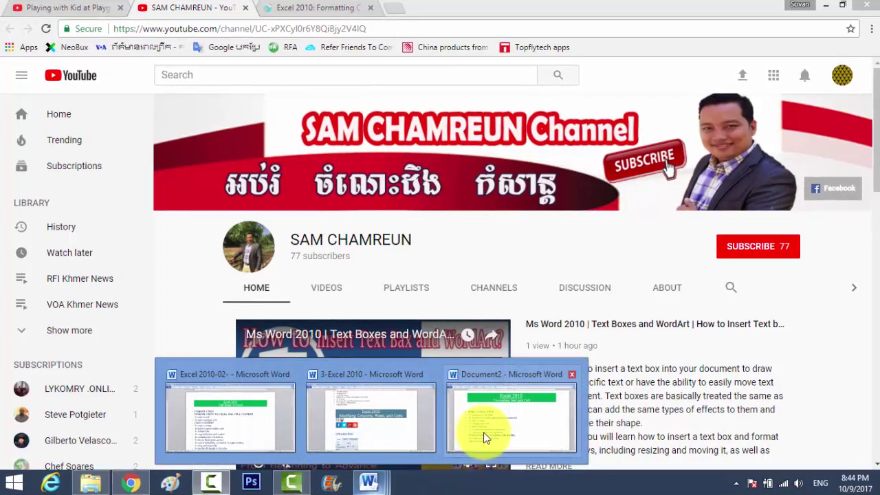
# Step: Switch to the Document2 Word outline titled 'Excel 2010: Formatting Text and Cell'
pyautogui.click(488, 433)
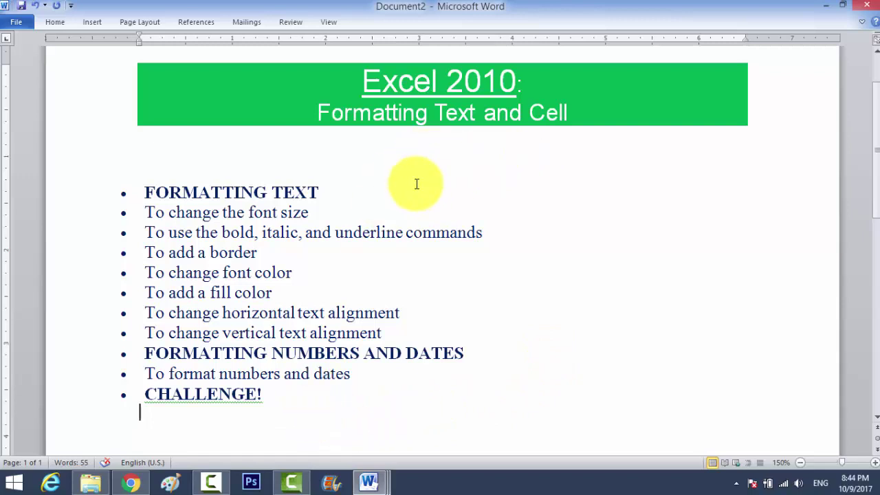
pyautogui.moveTo(310, 212); pyautogui.dragTo(155, 214)
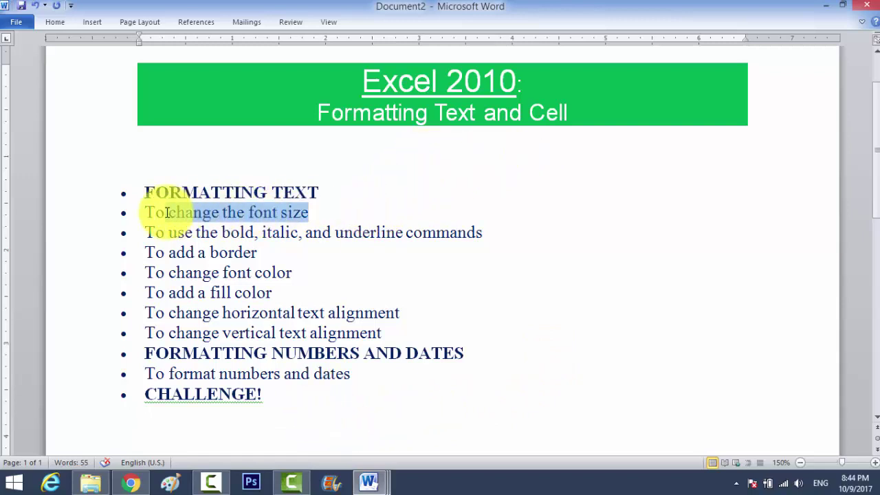
pyautogui.click(486, 234)
pyautogui.moveTo(486, 234); pyautogui.dragTo(142, 235)
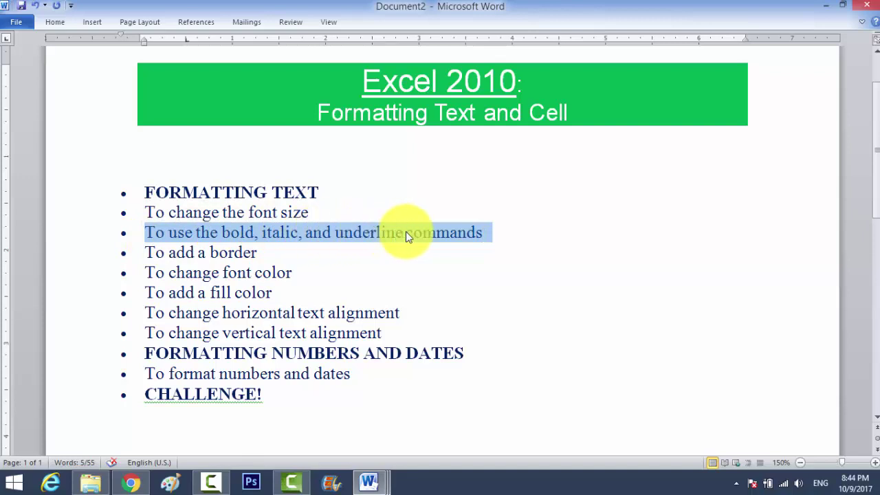
pyautogui.click(259, 253)
pyautogui.moveTo(259, 253); pyautogui.dragTo(146, 253)
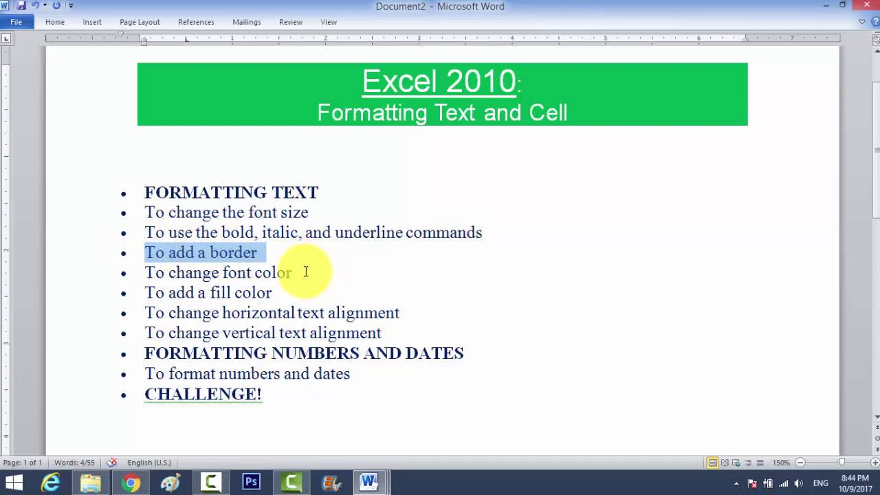
pyautogui.moveTo(301, 273); pyautogui.dragTo(169, 273)
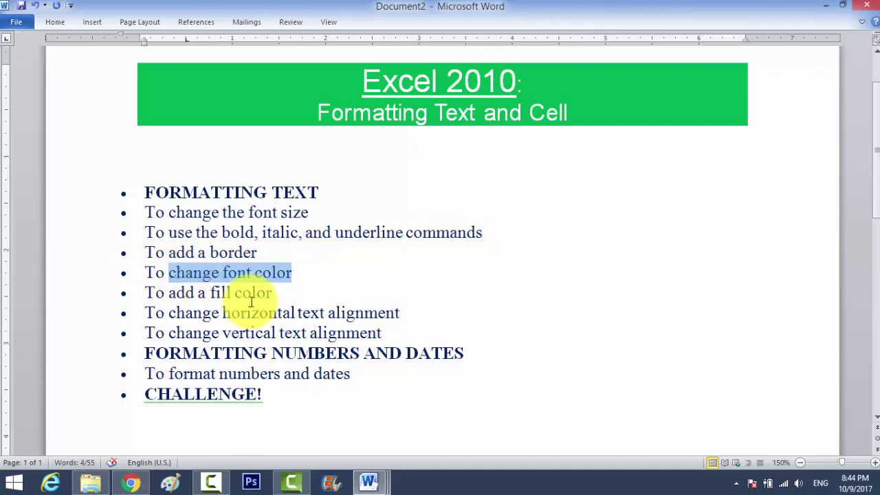
pyautogui.moveTo(273, 293); pyautogui.dragTo(197, 292)
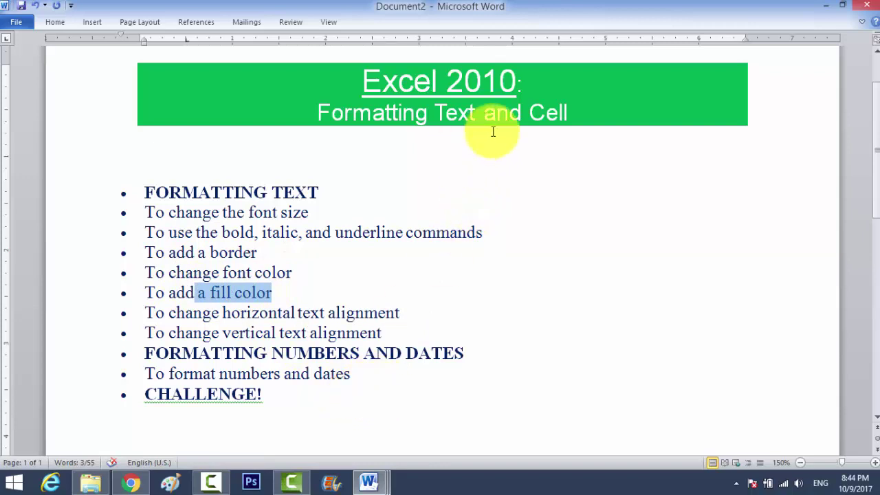
pyautogui.click(565, 290)
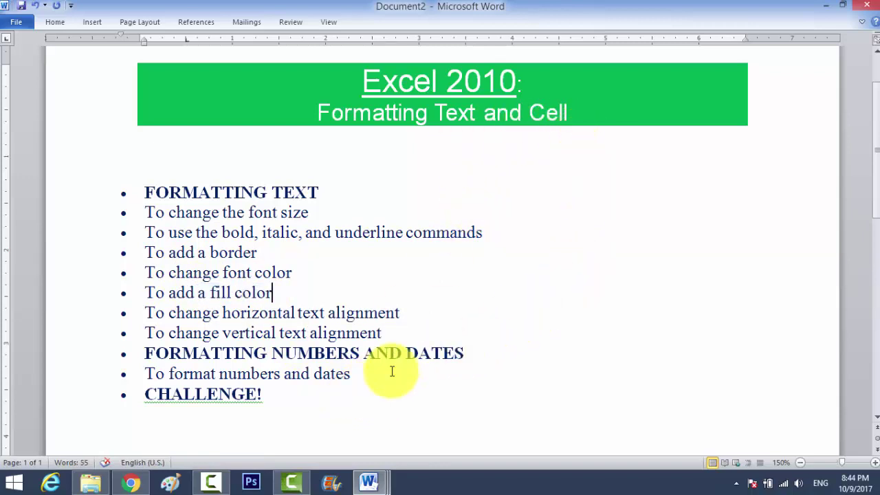
pyautogui.click(443, 408)
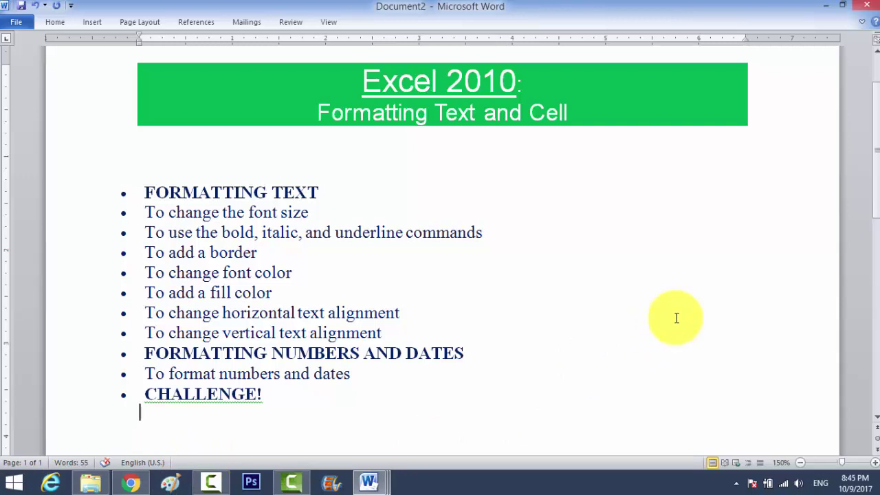
# Step: Launch Excel with a new blank workbook and type the question heading into cell E6
pyautogui.press('super+r')
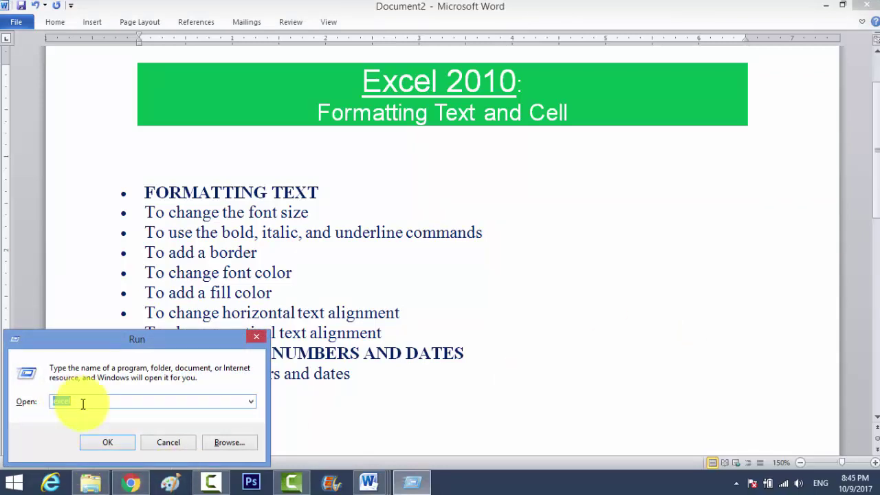
pyautogui.click(107, 442)
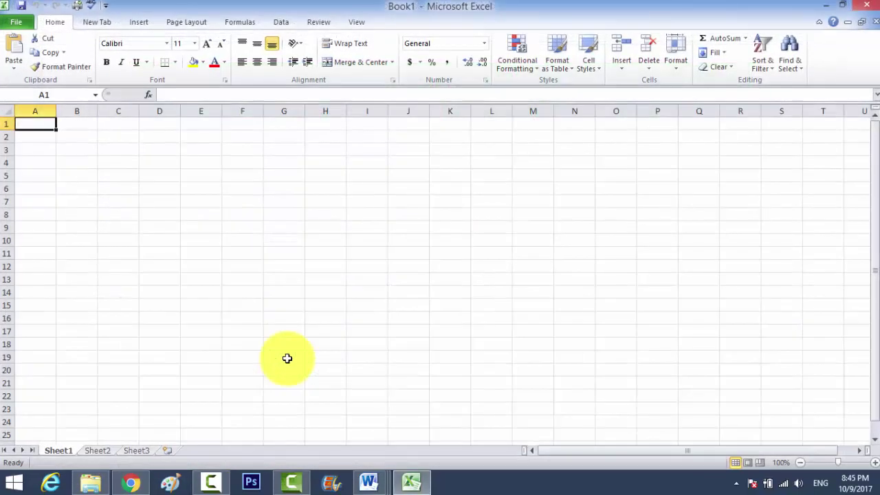
pyautogui.click(193, 187)
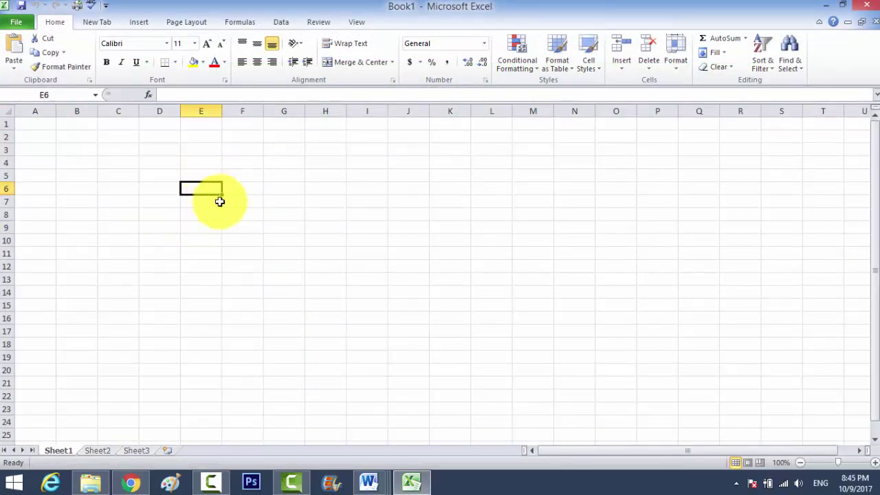
pyautogui.write('How Format Cell')
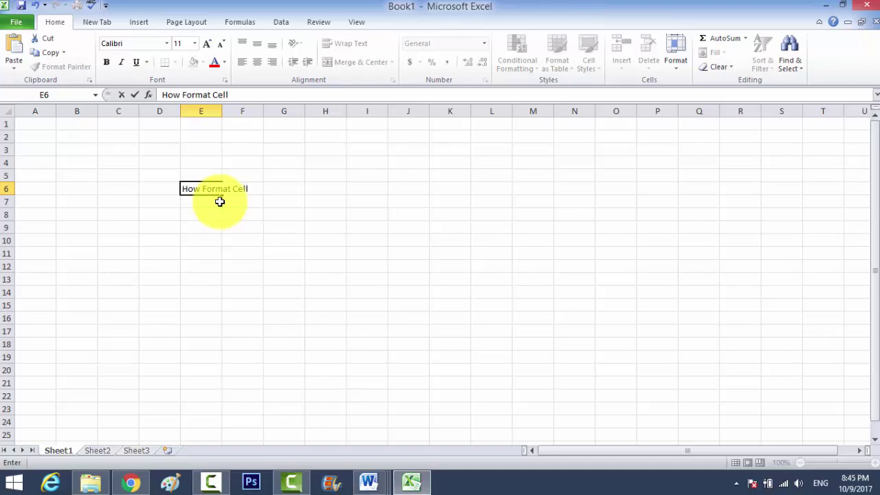
pyautogui.press('Return')
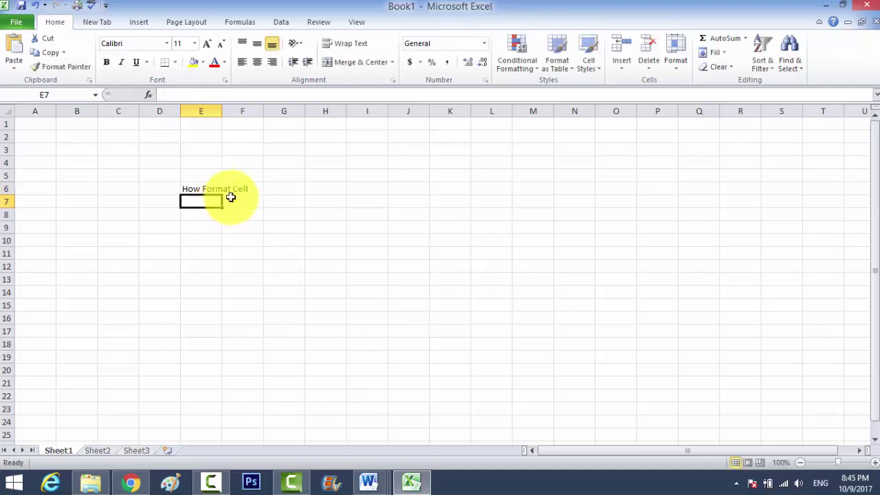
# Step: Correct the E6 entry so it reads 'How Format Cell?'
pyautogui.click(240, 187)
pyautogui.click(206, 192)
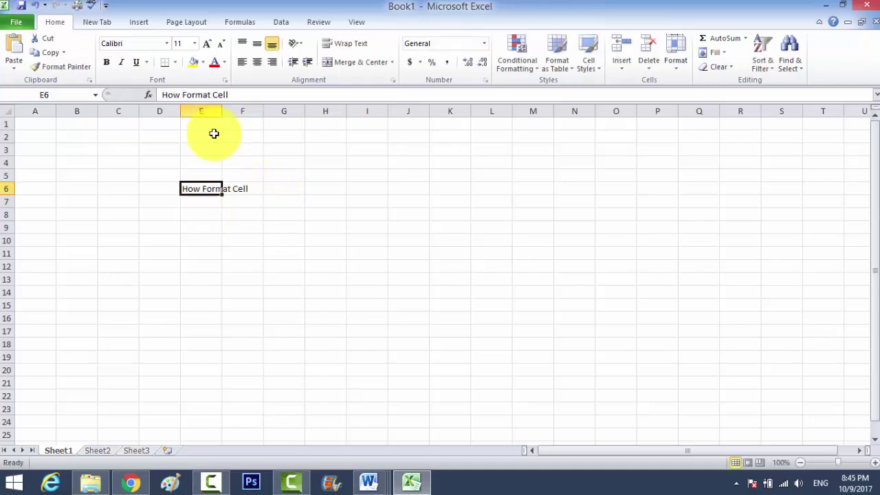
pyautogui.click(231, 96)
pyautogui.write('?')
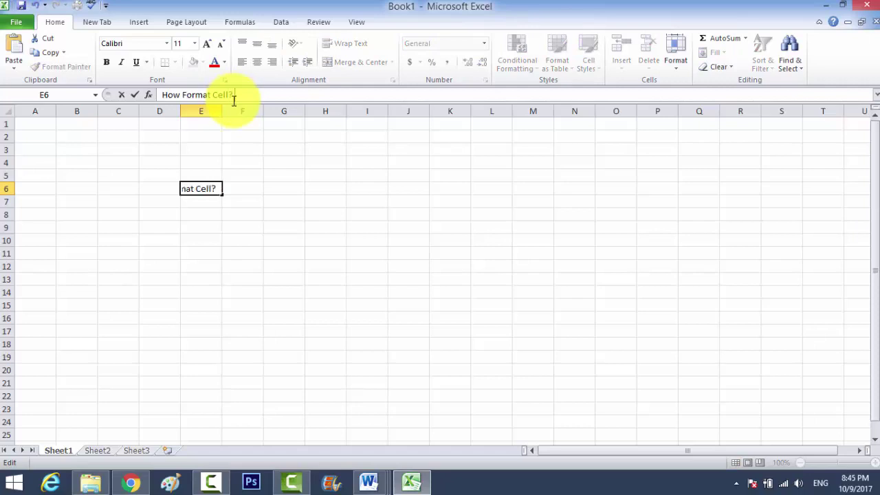
pyautogui.press('Return')
# Step: AutoFit column E to the width of 'How Format Cell?'
pyautogui.click(450, 330)
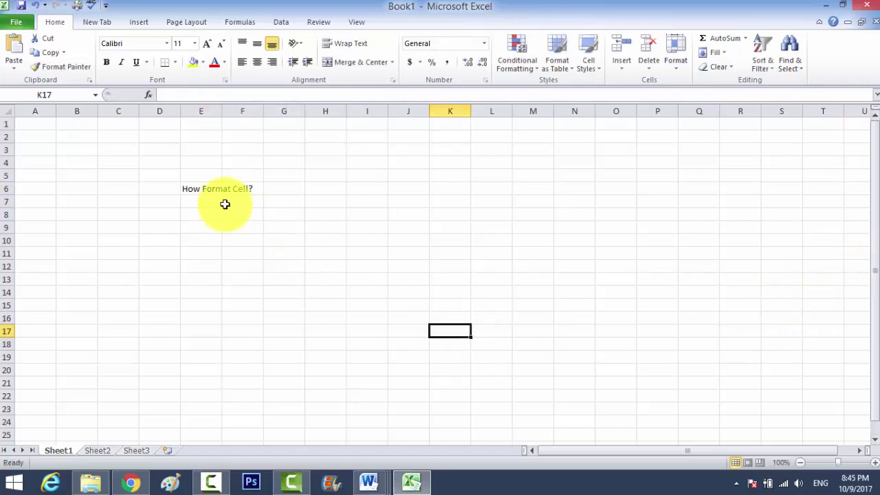
pyautogui.click(204, 186)
pyautogui.click(208, 228)
pyautogui.click(199, 185)
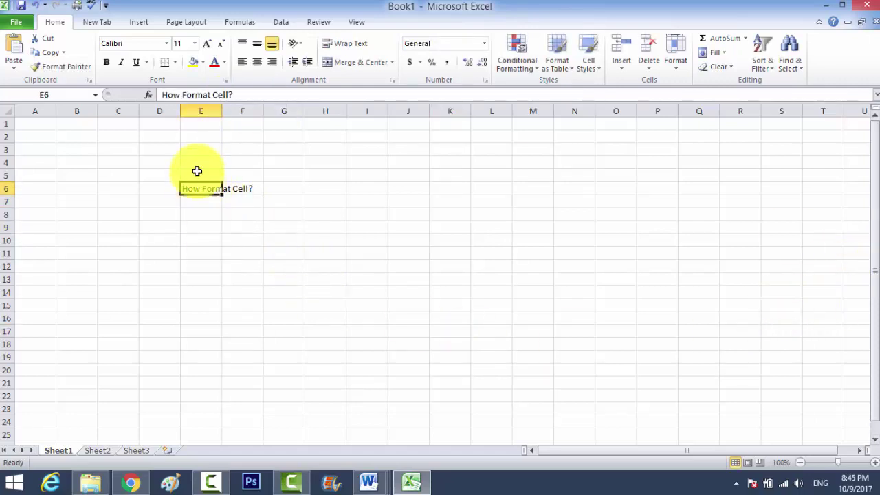
pyautogui.doubleClick(222, 110)
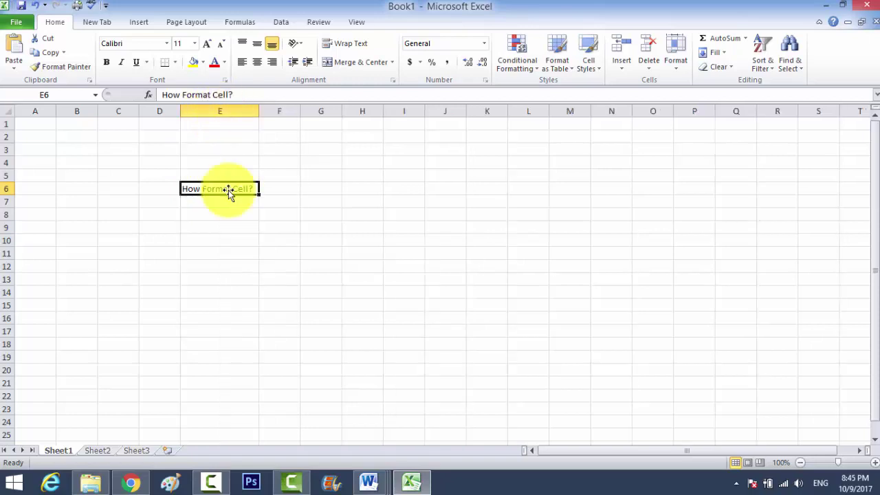
pyautogui.click(209, 240)
pyautogui.click(210, 191)
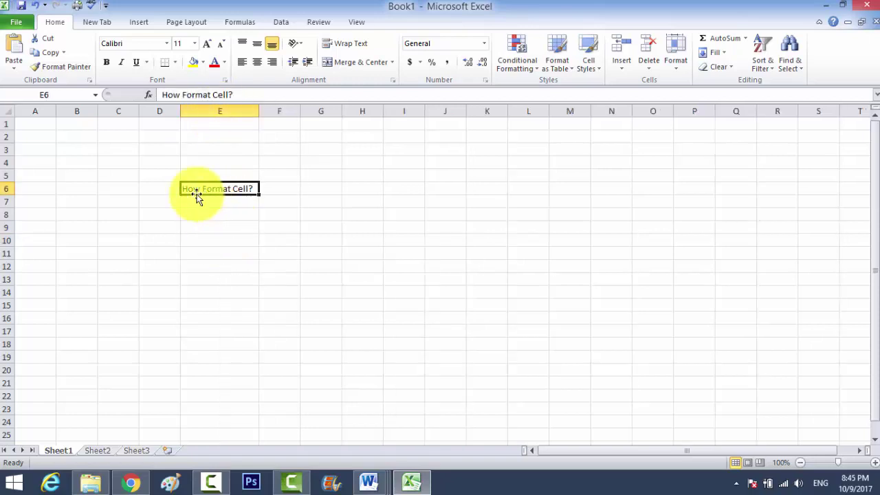
# Step: Enter 1 in cell D6 and centre it
pyautogui.click(166, 192)
pyautogui.write('1')
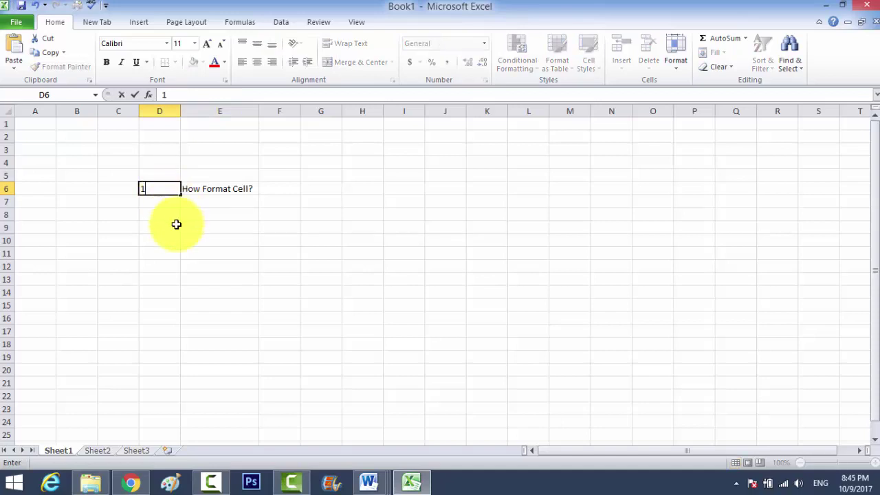
pyautogui.click(177, 222)
pyautogui.click(191, 199)
pyautogui.click(174, 189)
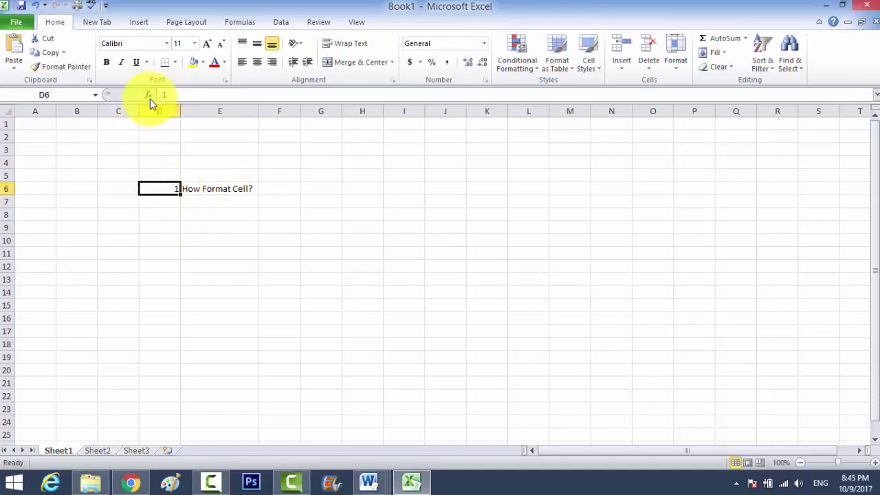
pyautogui.click(257, 63)
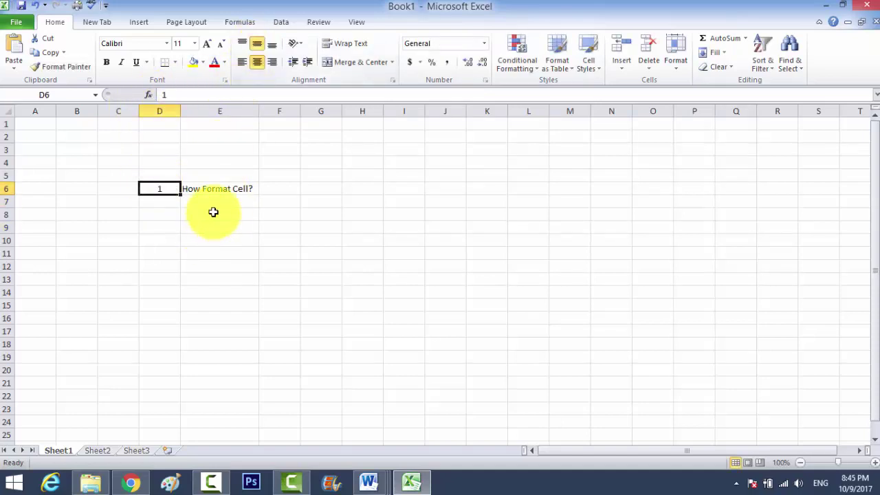
# Step: Apply the Arial font to the question in E6
pyautogui.click(207, 187)
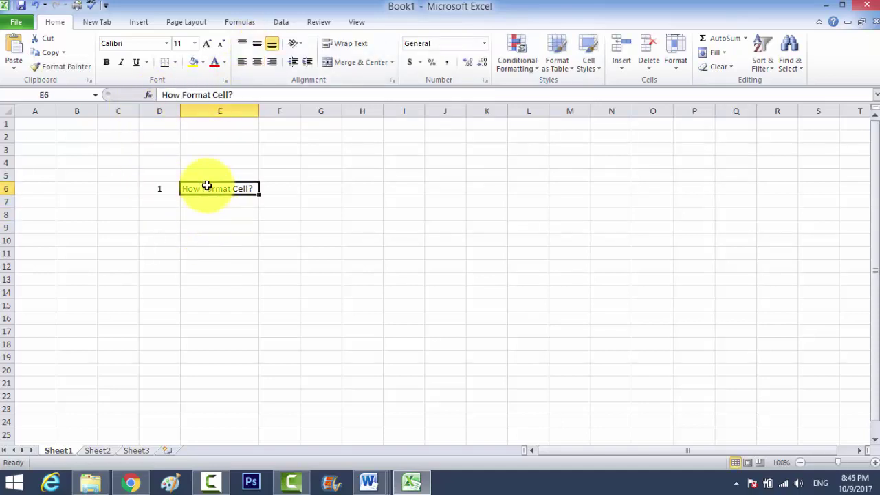
pyautogui.click(168, 42)
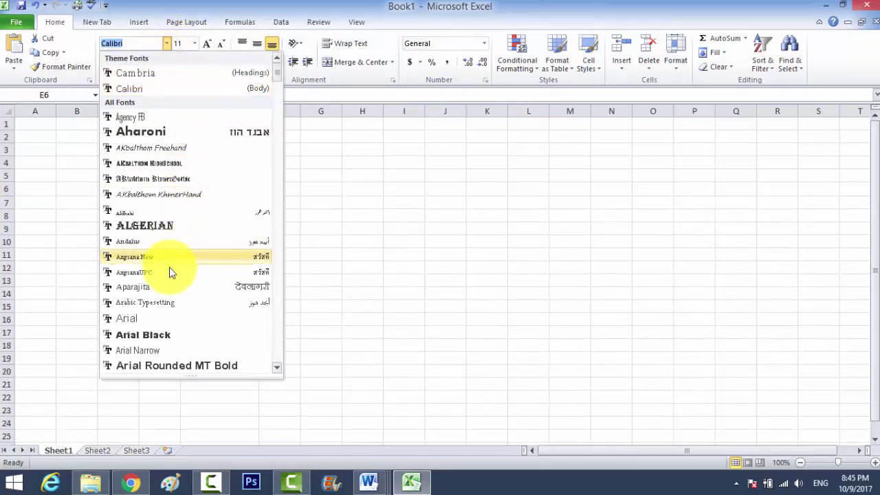
pyautogui.scroll(-4, 169, 275)
pyautogui.scroll(-3, 169, 287)
pyautogui.scroll(-2, 169, 288)
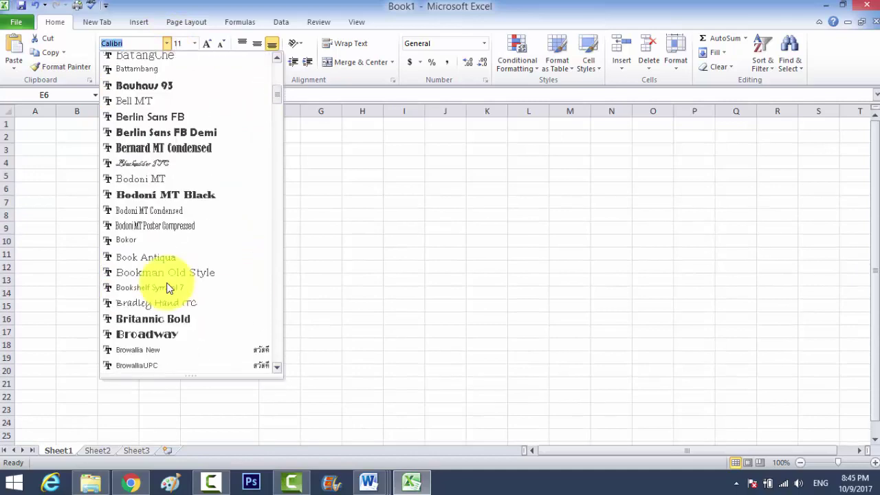
pyautogui.scroll(8, 169, 288)
pyautogui.scroll(1, 169, 287)
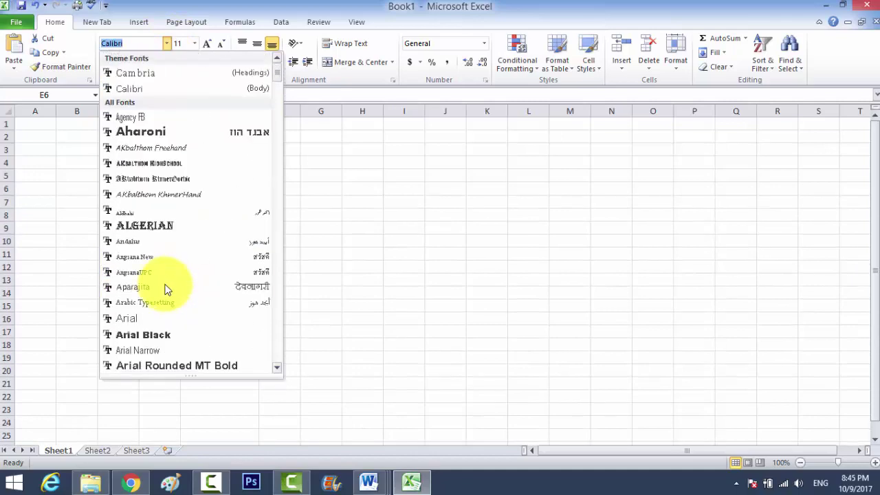
pyautogui.click(141, 317)
# Step: Widen column E further
pyautogui.click(214, 228)
pyautogui.click(254, 188)
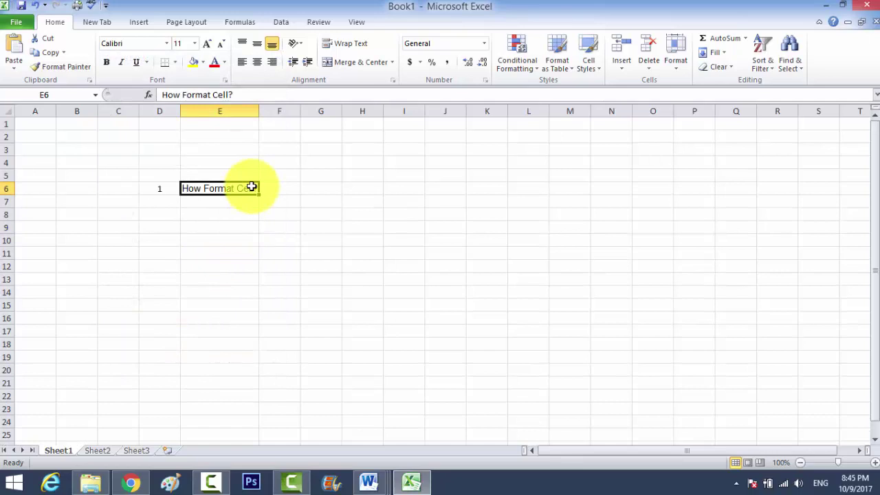
pyautogui.click(252, 110)
pyautogui.moveTo(259, 110); pyautogui.dragTo(269, 116)
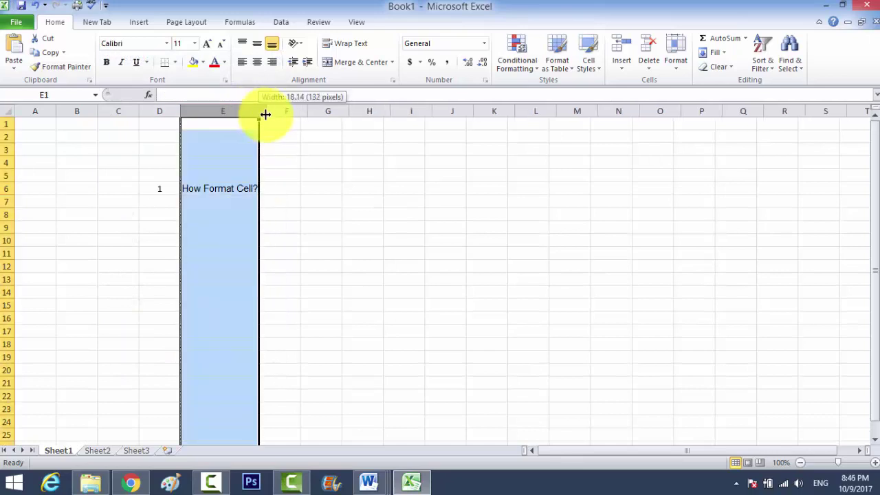
pyautogui.click(208, 187)
pyautogui.click(171, 190)
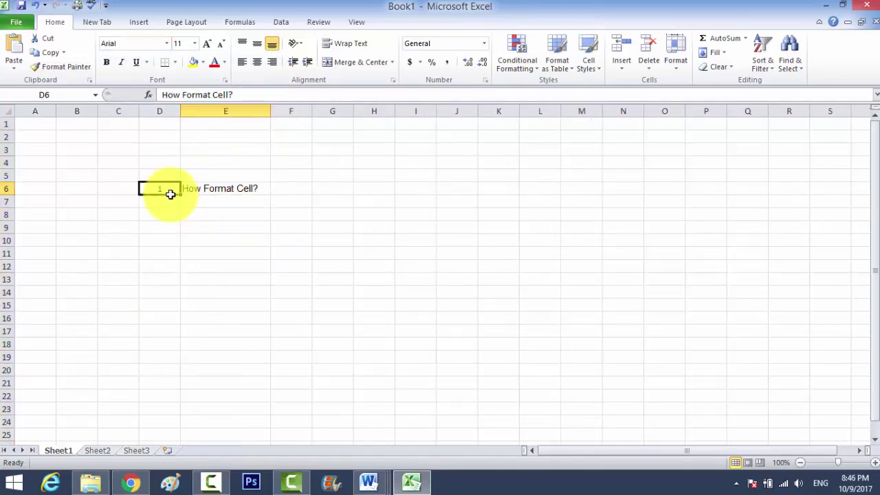
pyautogui.click(205, 191)
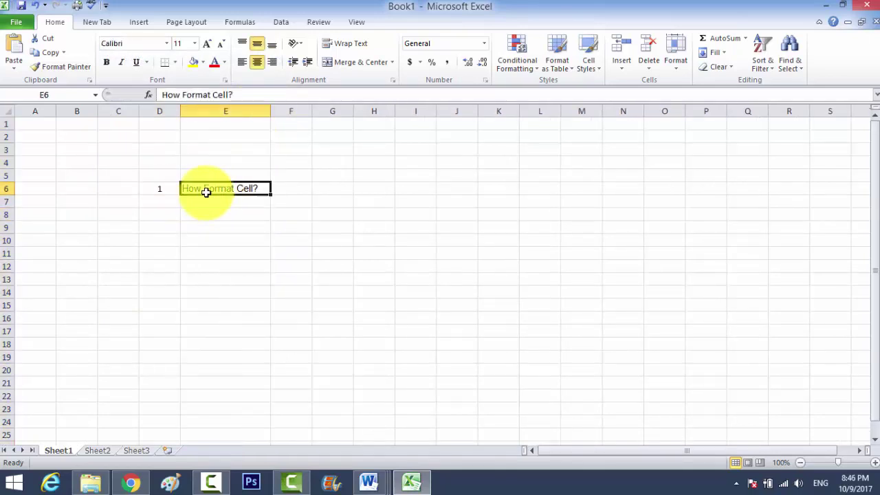
# Step: Set the E6 question to font size 24 and the 1 in D6 to size 28
pyautogui.click(194, 43)
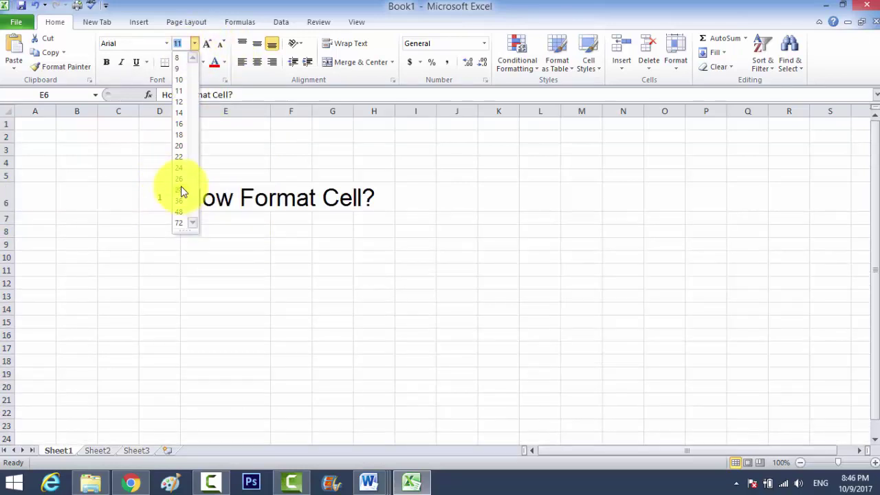
pyautogui.click(180, 168)
pyautogui.click(216, 242)
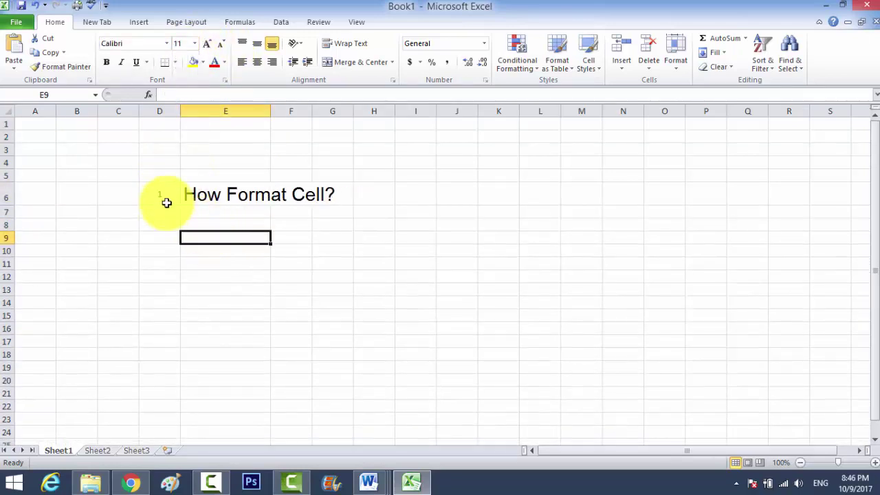
pyautogui.click(163, 194)
pyautogui.click(194, 44)
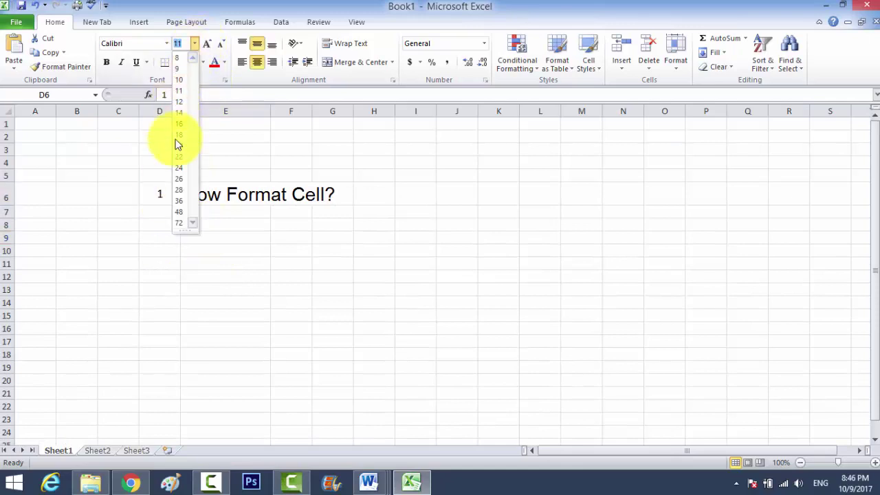
pyautogui.click(180, 195)
pyautogui.click(199, 245)
# Step: Merge and centre cells D3 through K3 into one title cell
pyautogui.moveTo(163, 198); pyautogui.dragTo(265, 198)
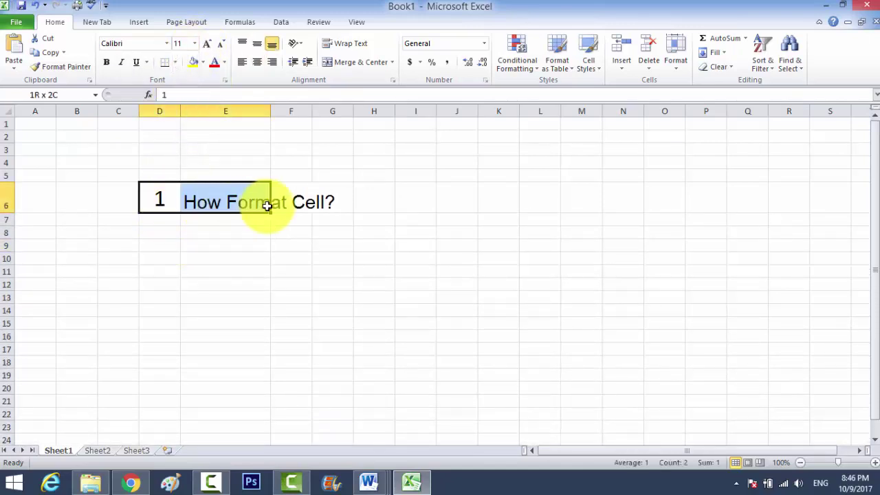
pyautogui.click(261, 284)
pyautogui.moveTo(156, 149); pyautogui.dragTo(481, 150)
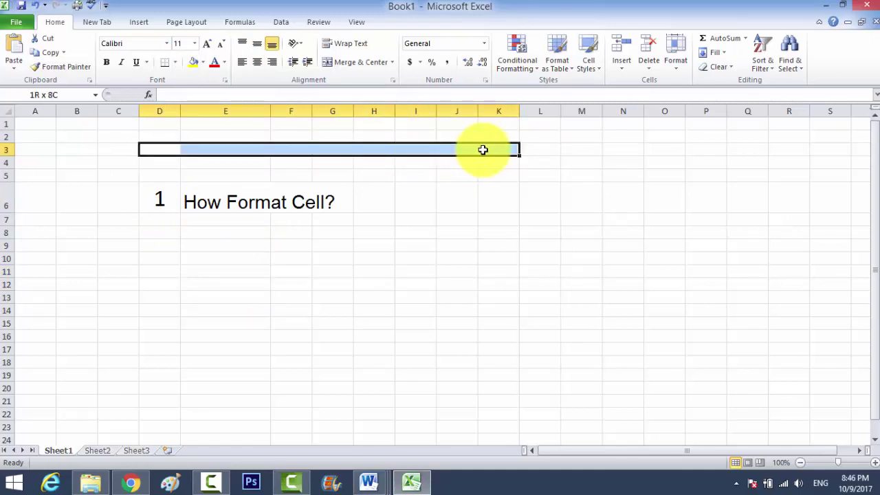
pyautogui.click(356, 64)
# Step: Make row 3 about 36 points tall and enter 'Video 4:' in the merged cell
pyautogui.click(330, 175)
pyautogui.click(177, 149)
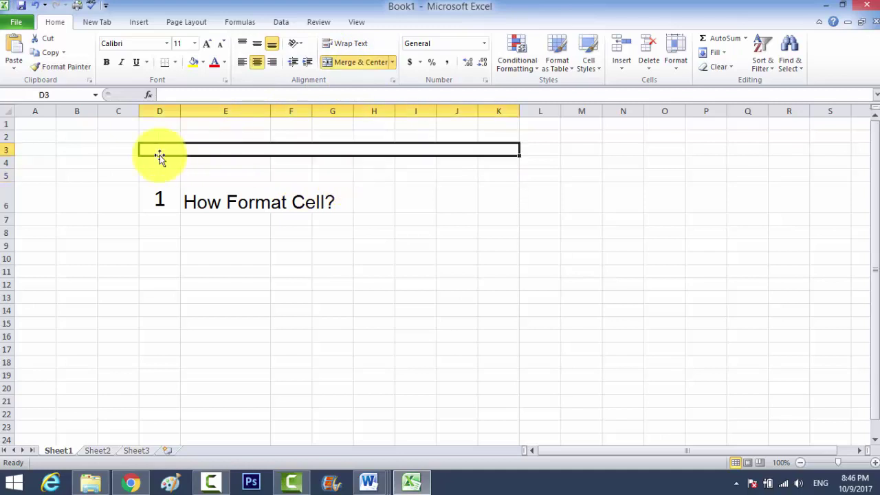
pyautogui.moveTo(9, 156); pyautogui.dragTo(10, 176)
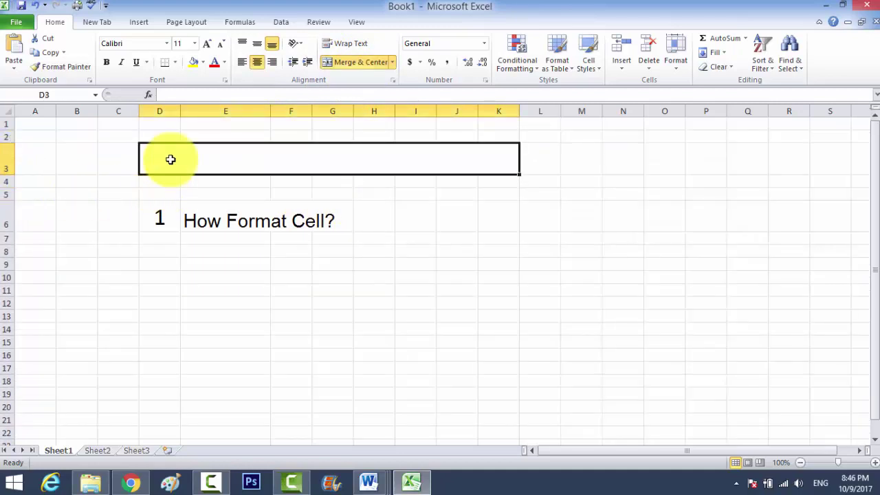
pyautogui.doubleClick(297, 155)
pyautogui.write('Video 4:')
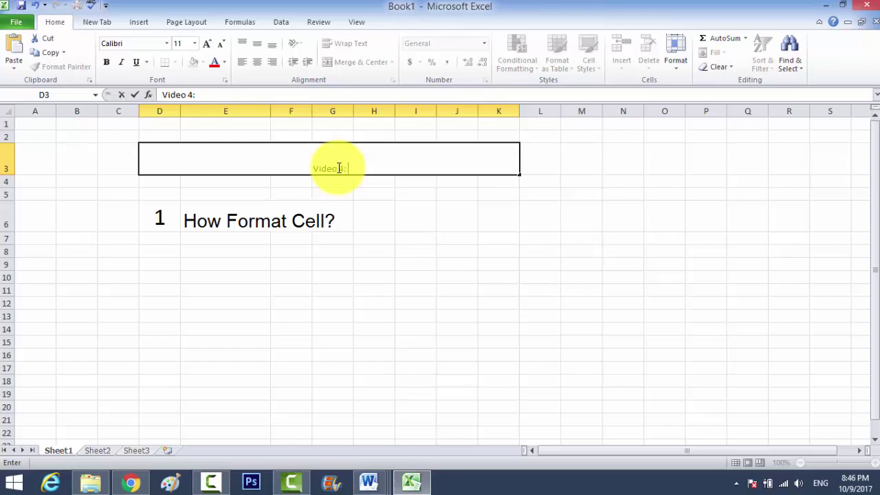
# Step: Commit 'Video 4:' and format it as 24-point AKbalthom HighSchool
pyautogui.press('Return')
pyautogui.click(337, 167)
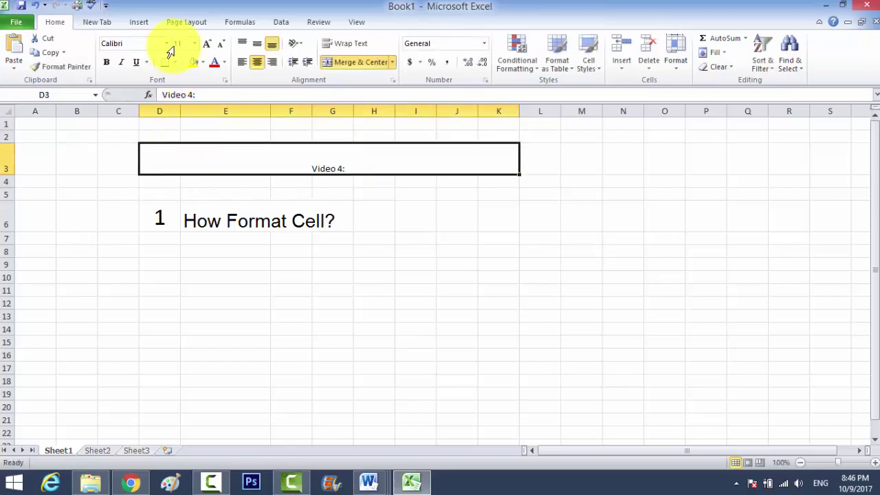
pyautogui.click(194, 44)
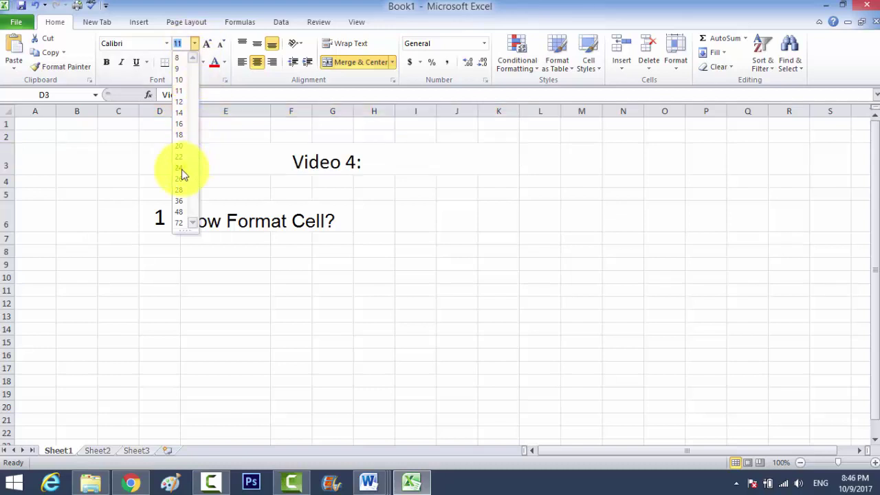
pyautogui.click(180, 168)
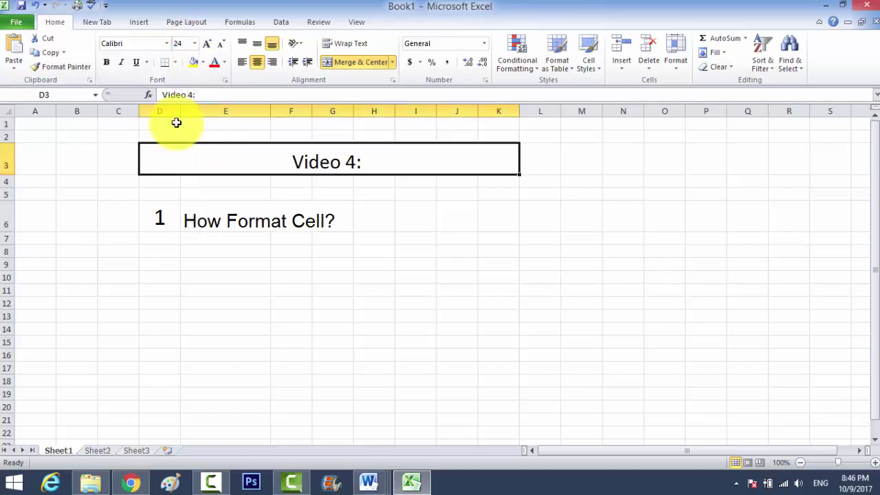
pyautogui.click(166, 44)
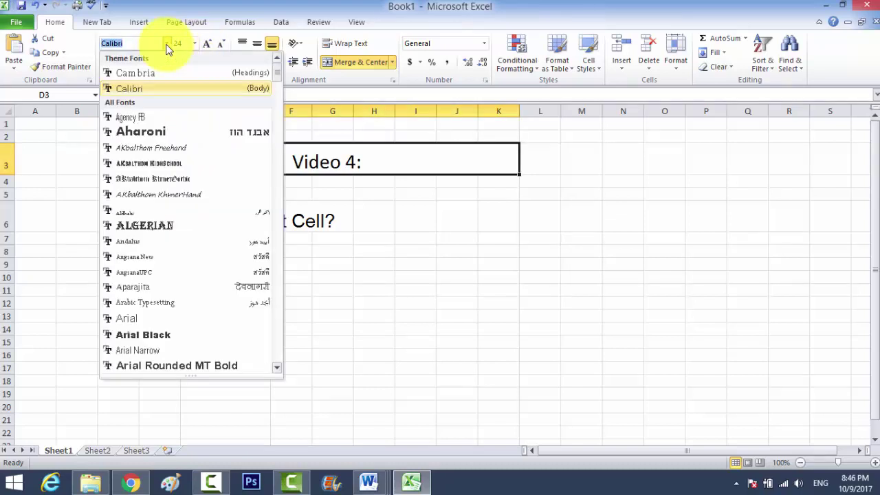
pyautogui.click(162, 165)
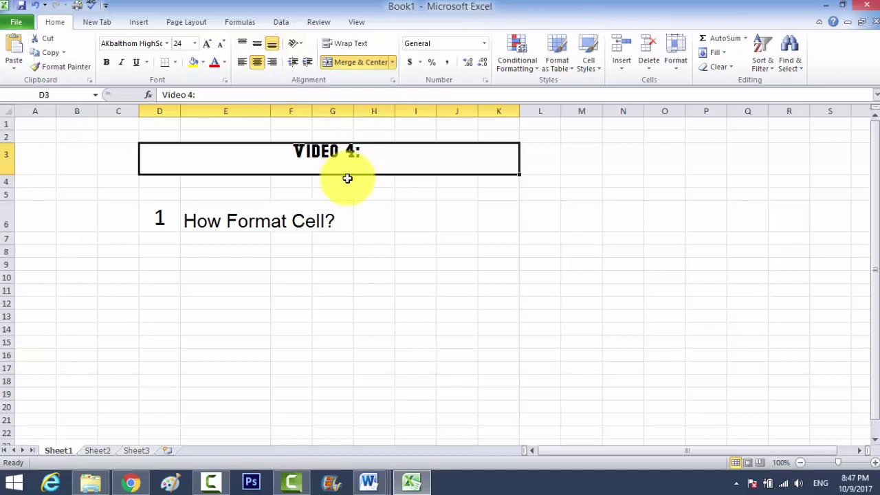
pyautogui.click(352, 204)
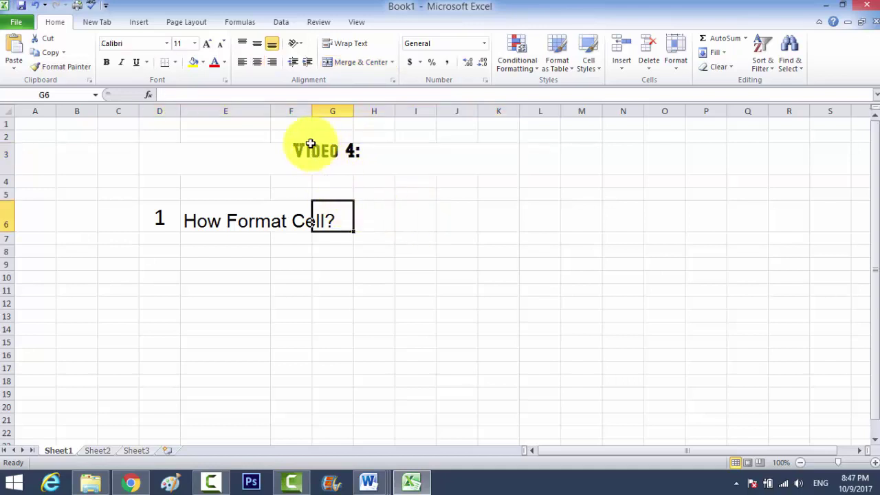
# Step: Centre the merged title both vertically and horizontally in row 3
pyautogui.click(331, 159)
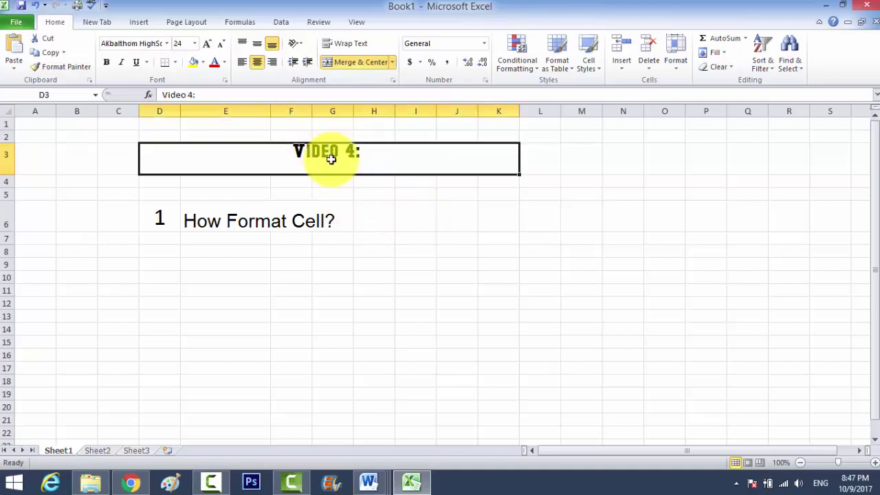
pyautogui.click(257, 46)
pyautogui.click(257, 63)
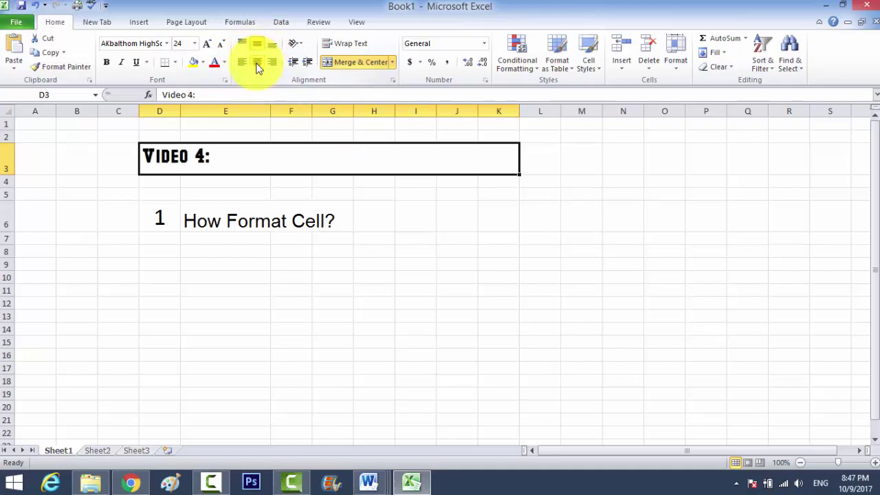
pyautogui.click(257, 64)
pyautogui.click(257, 63)
pyautogui.doubleClick(257, 63)
pyautogui.click(257, 63)
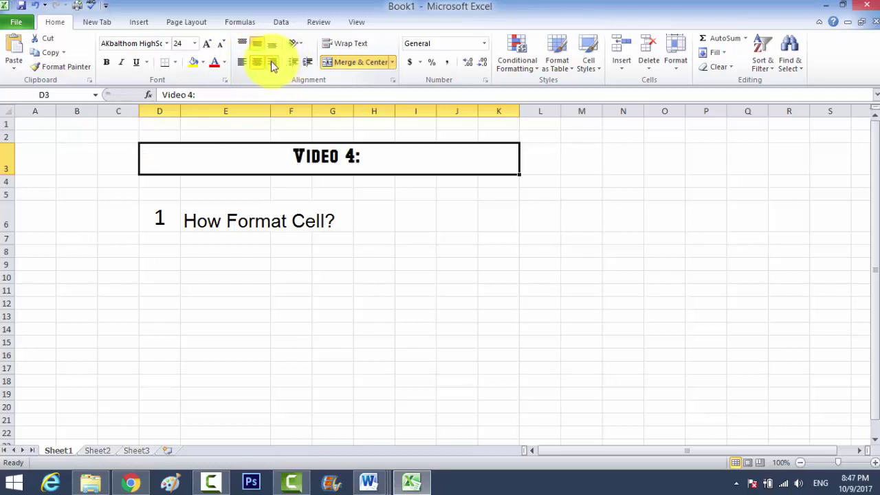
pyautogui.click(271, 63)
pyautogui.click(257, 63)
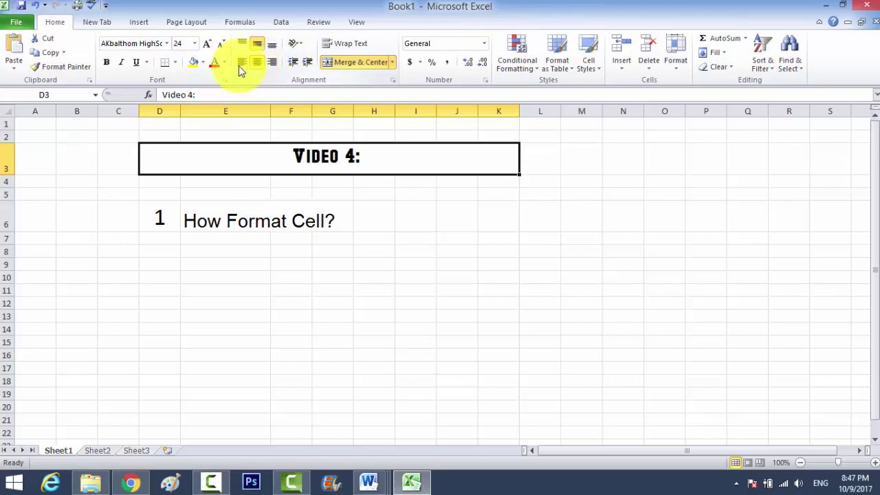
pyautogui.click(240, 63)
pyautogui.click(257, 63)
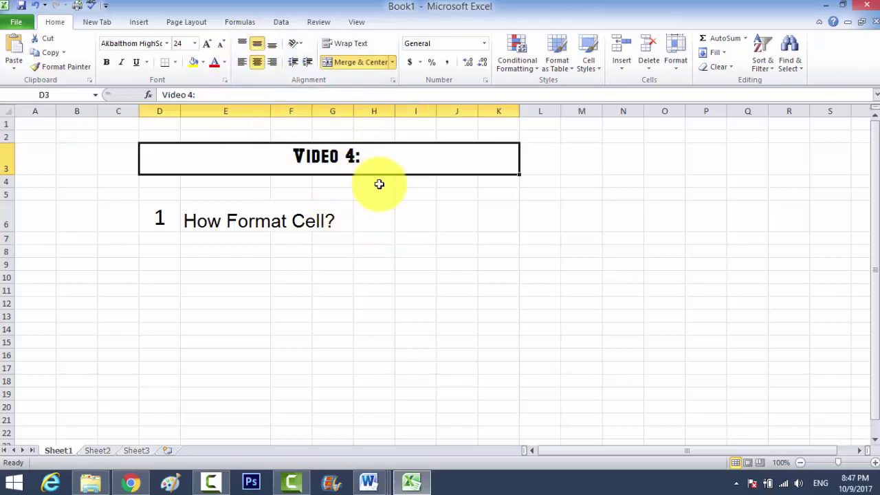
# Step: Extend the title to read 'Video 4: Formatting'
pyautogui.doubleClick(375, 155)
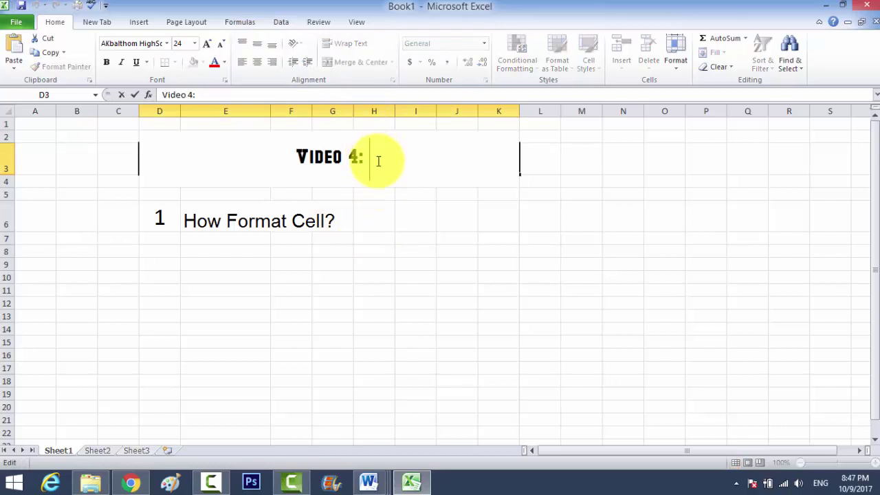
pyautogui.write('For')
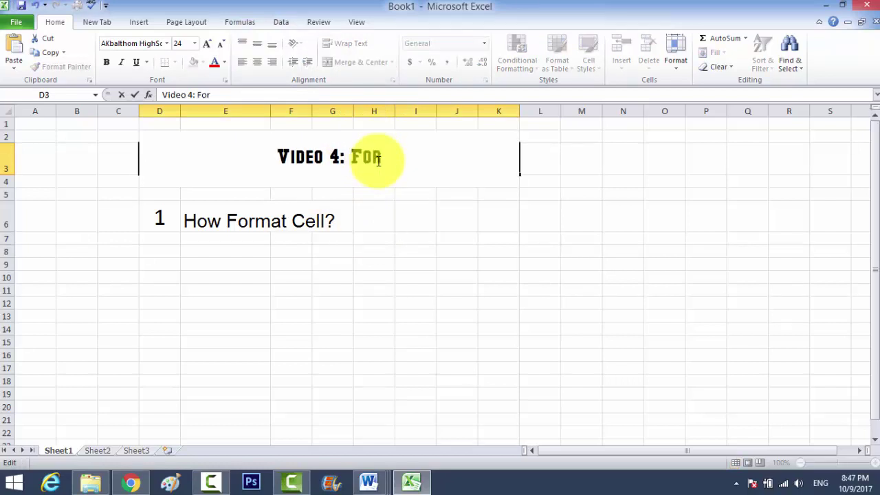
pyautogui.write('matting')
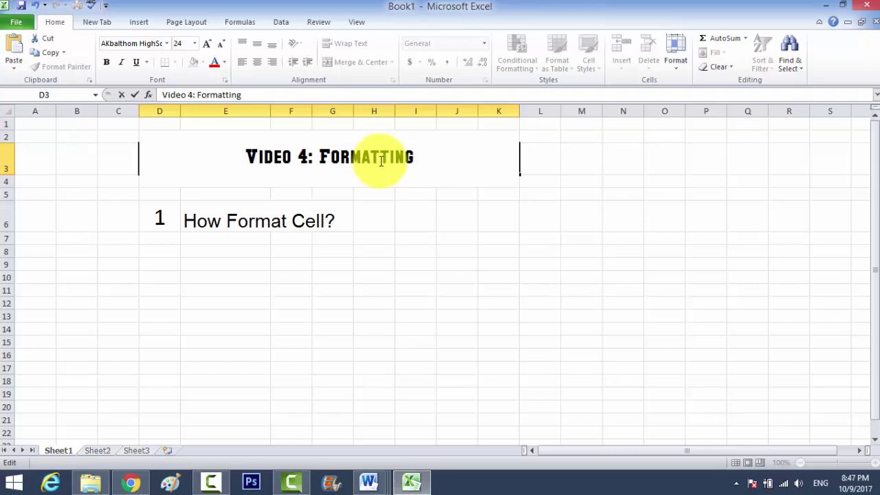
pyautogui.click(378, 273)
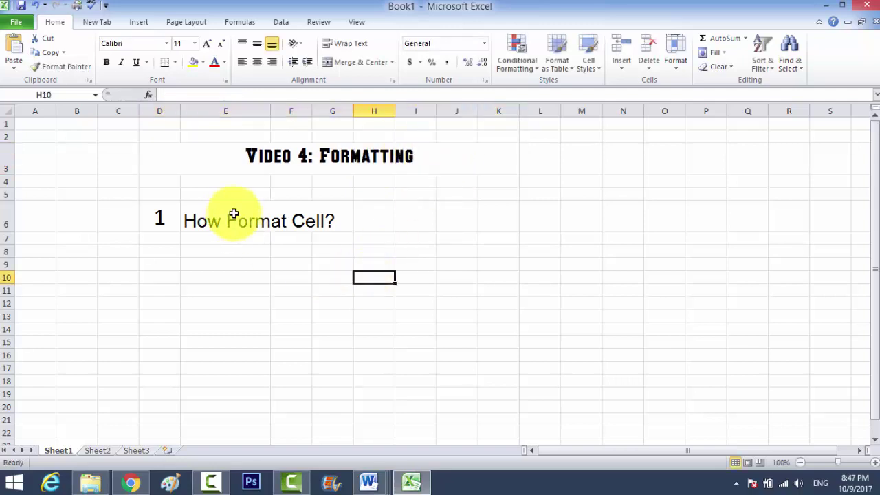
# Step: Reword the E6 question to 'How Format Text?'
pyautogui.click(269, 237)
pyautogui.click(162, 221)
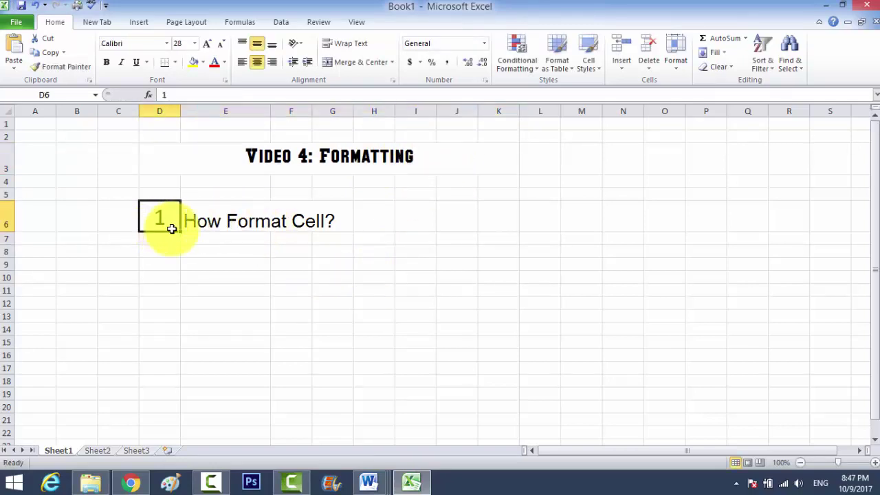
pyautogui.click(293, 217)
pyautogui.click(199, 221)
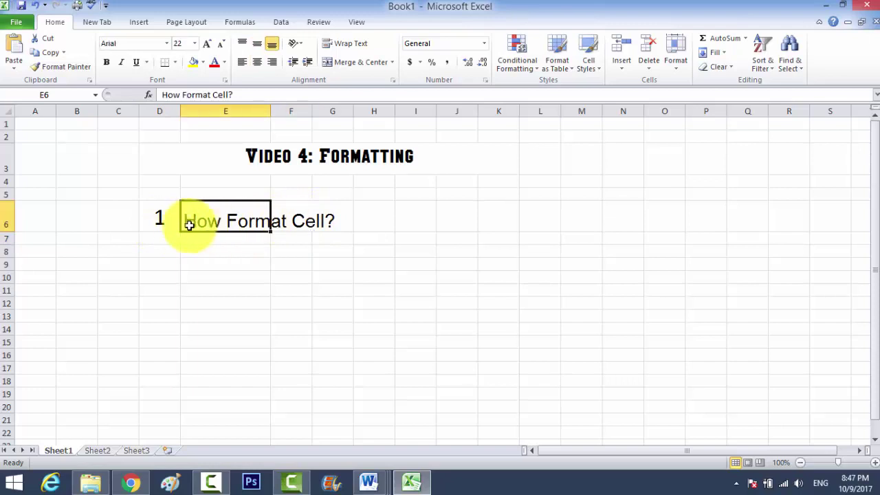
pyautogui.click(228, 95)
pyautogui.write('Text')
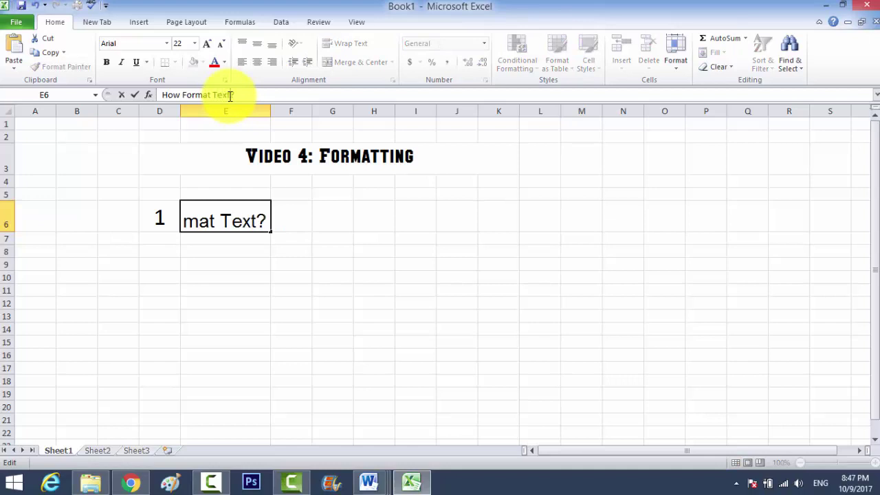
pyautogui.click(249, 252)
# Step: Merge the question across E6:K6 and left-align it
pyautogui.click(252, 220)
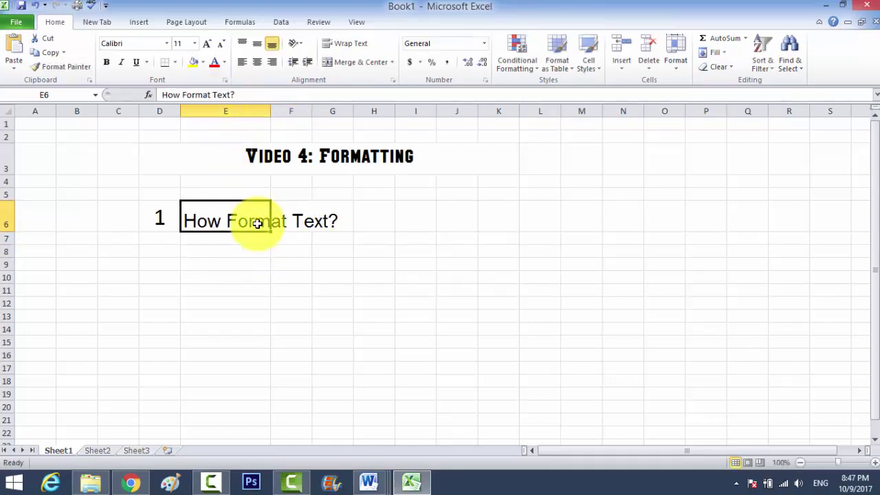
pyautogui.click(306, 250)
pyautogui.moveTo(254, 222); pyautogui.dragTo(481, 216)
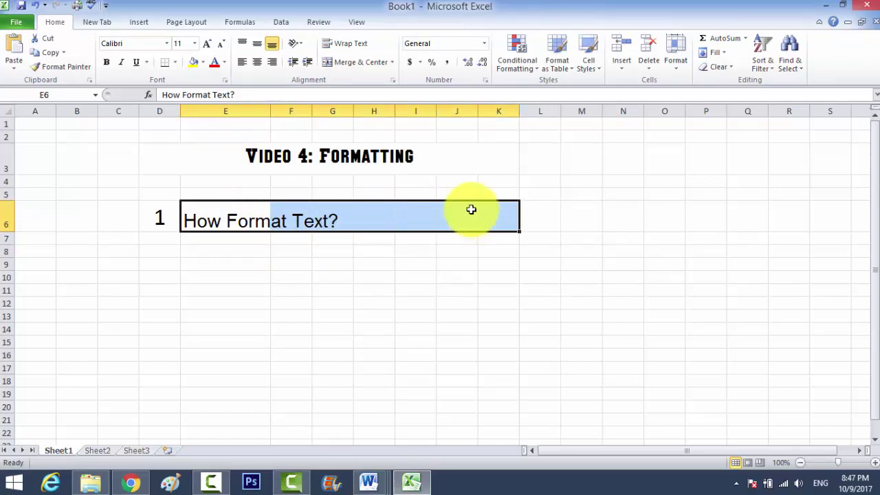
pyautogui.click(376, 62)
pyautogui.click(374, 315)
pyautogui.click(280, 220)
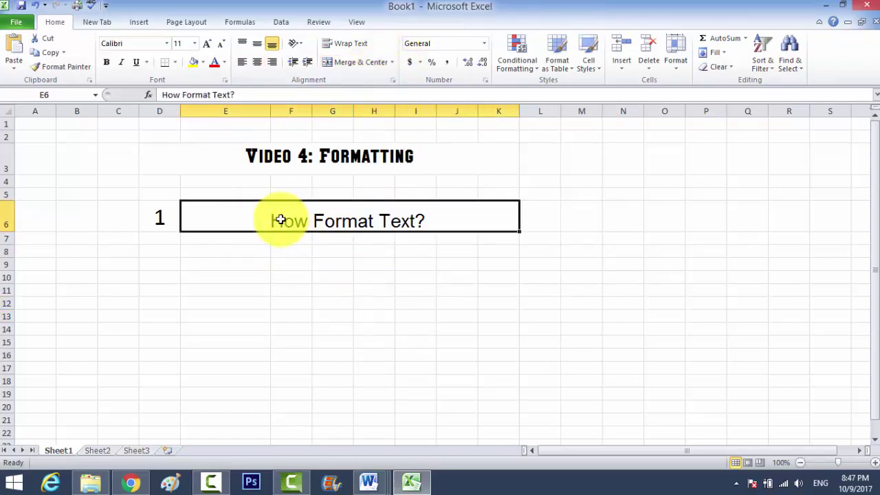
pyautogui.click(243, 63)
pyautogui.click(289, 278)
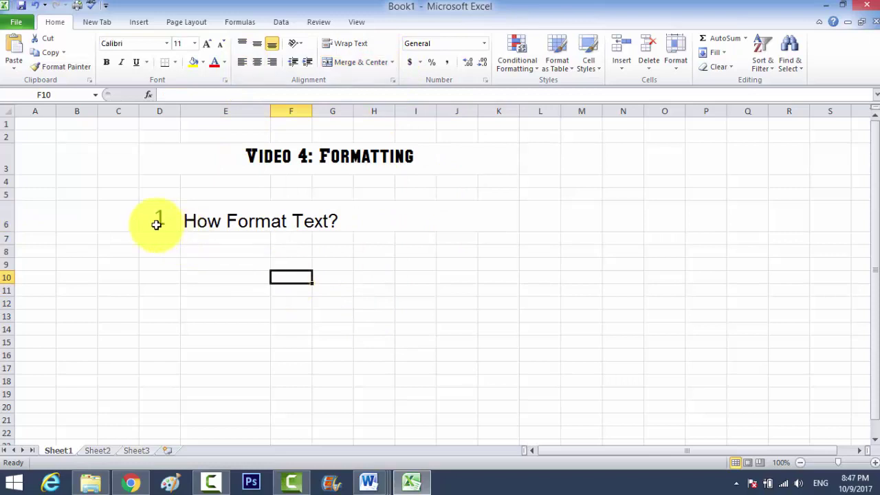
pyautogui.click(158, 218)
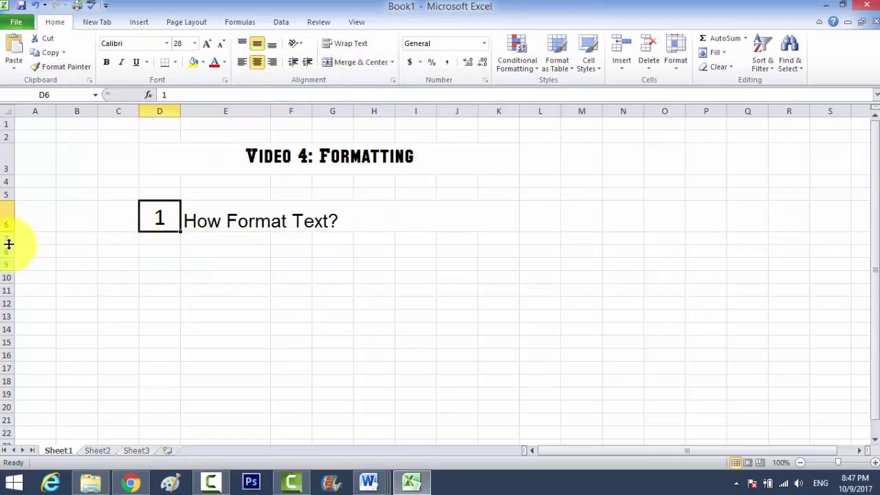
# Step: Heighten row 7, then enter 2 in D7 and 'How to formatting Cell?' in E7
pyautogui.moveTo(8, 244); pyautogui.dragTo(9, 274)
pyautogui.click(175, 262)
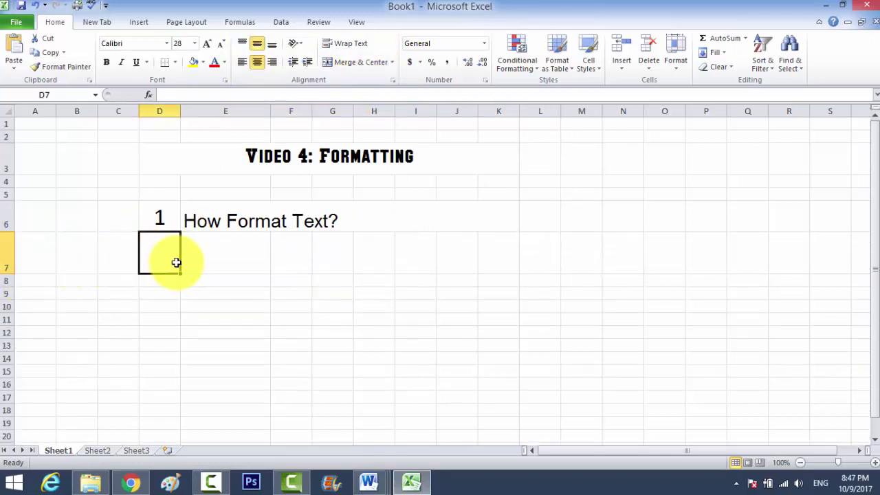
pyautogui.write('2')
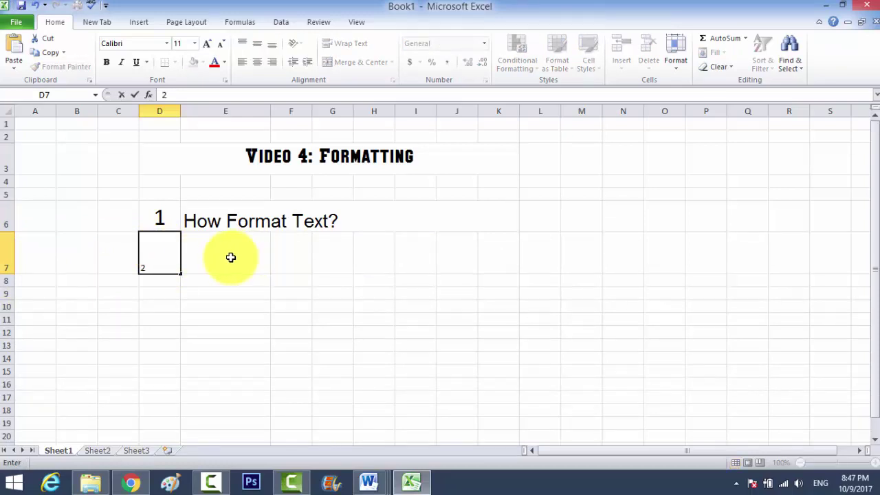
pyautogui.click(230, 257)
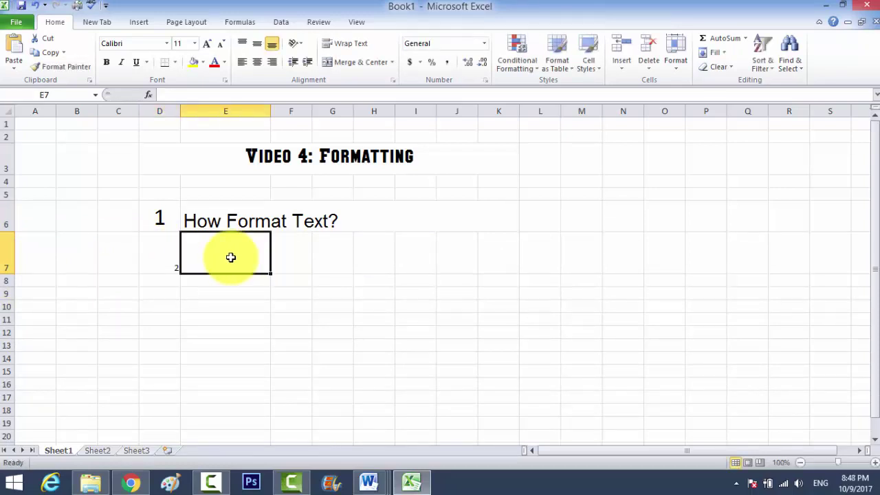
pyautogui.write('Ho')
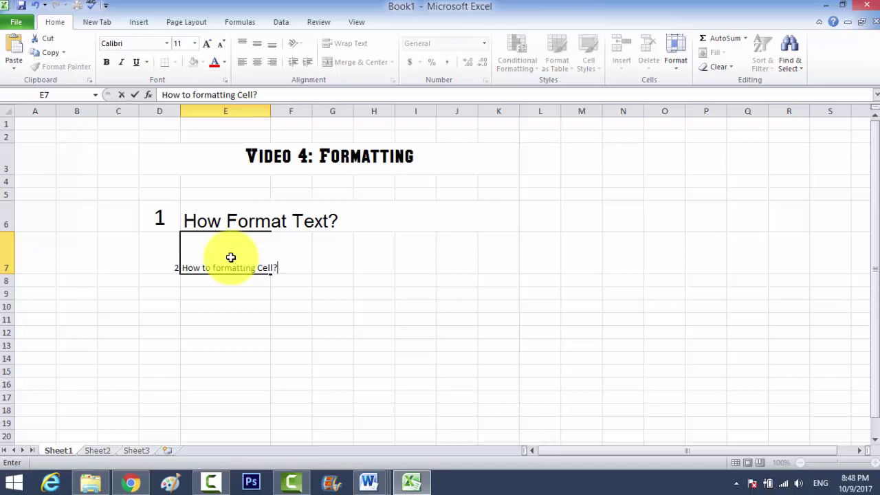
pyautogui.press('Return')
# Step: Change the first question in E6 to 'How to Format Text?'
pyautogui.doubleClick(232, 222)
pyautogui.write('to')
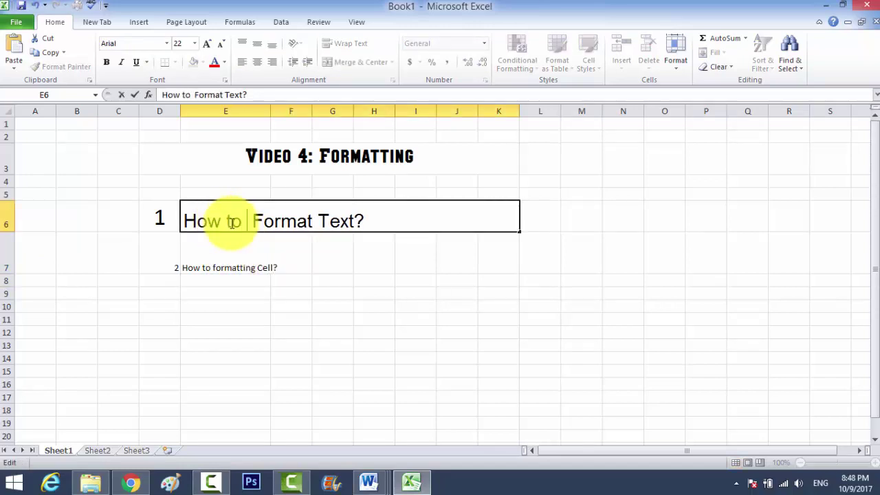
pyautogui.press('Return')
pyautogui.click(147, 267)
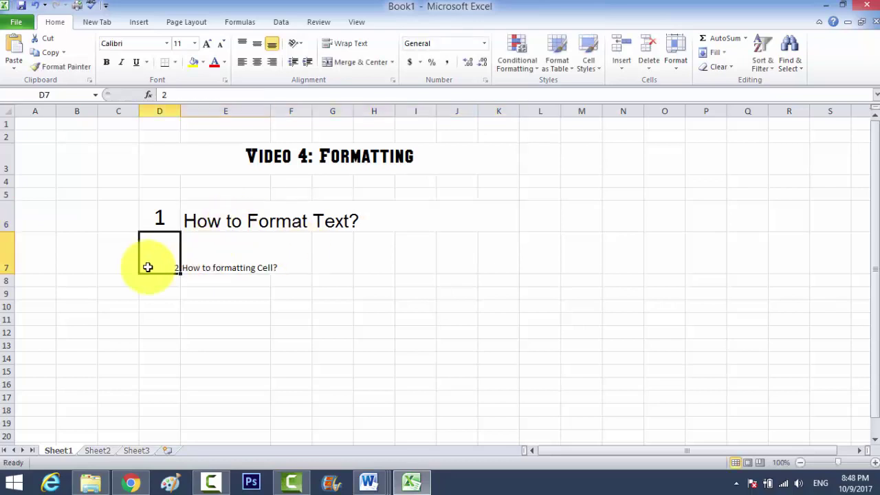
pyautogui.moveTo(160, 265); pyautogui.dragTo(158, 267)
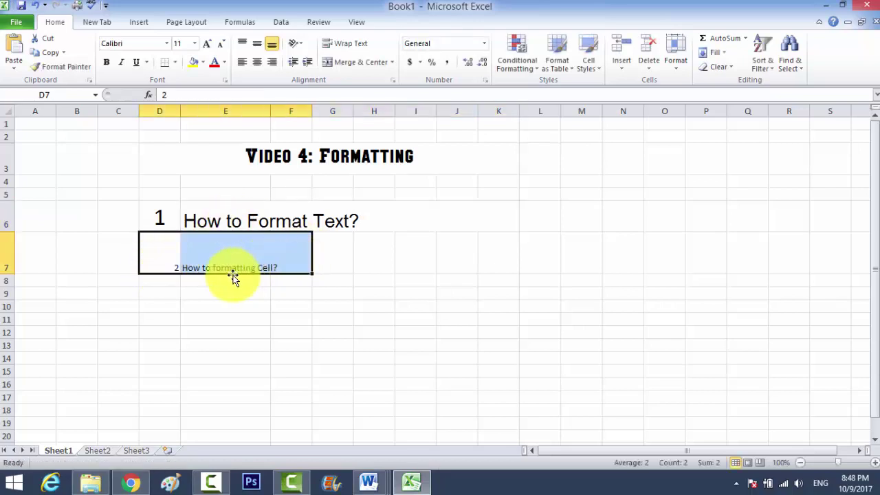
# Step: Copy the number 1's large formatting from D6 onto row 7 with Format Painter
pyautogui.click(68, 73)
pyautogui.moveTo(153, 251); pyautogui.dragTo(327, 255)
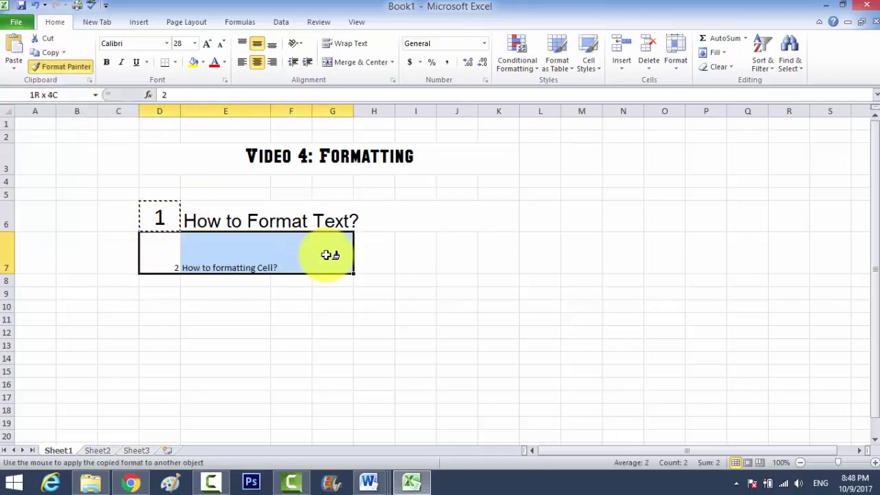
pyautogui.click(291, 305)
# Step: Merge row 7 from D7 across, then undo the mistaken merge
pyautogui.moveTo(160, 253); pyautogui.dragTo(505, 255)
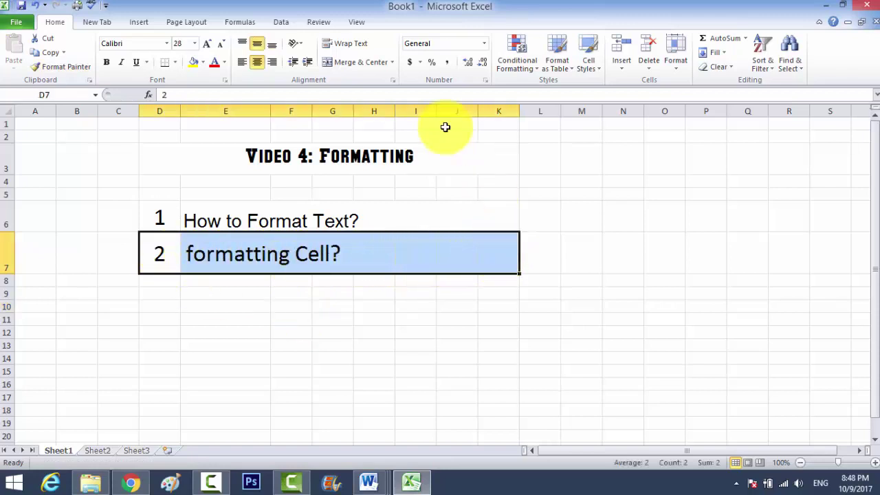
pyautogui.click(340, 67)
pyautogui.click(409, 285)
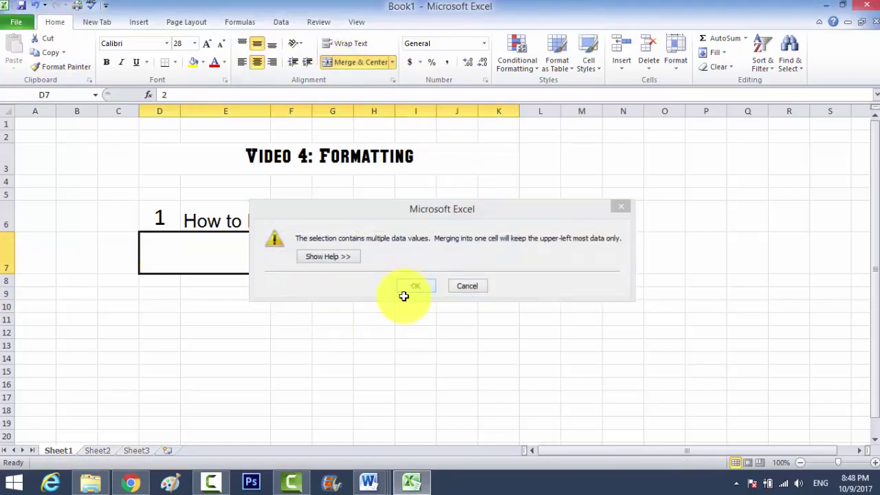
pyautogui.click(226, 346)
pyautogui.hotkey('ctrl', 'z')
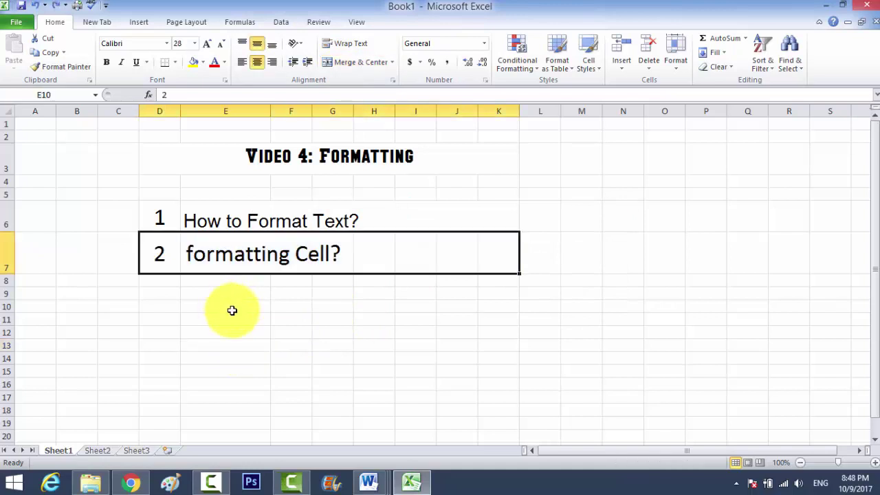
# Step: Merge and centre the second question across E7:K7
pyautogui.moveTo(216, 266); pyautogui.dragTo(500, 261)
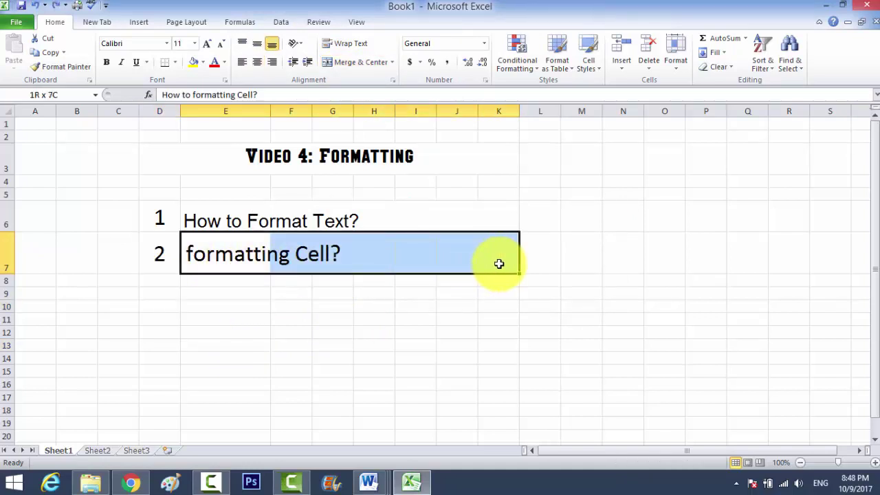
pyautogui.click(328, 67)
pyautogui.click(235, 336)
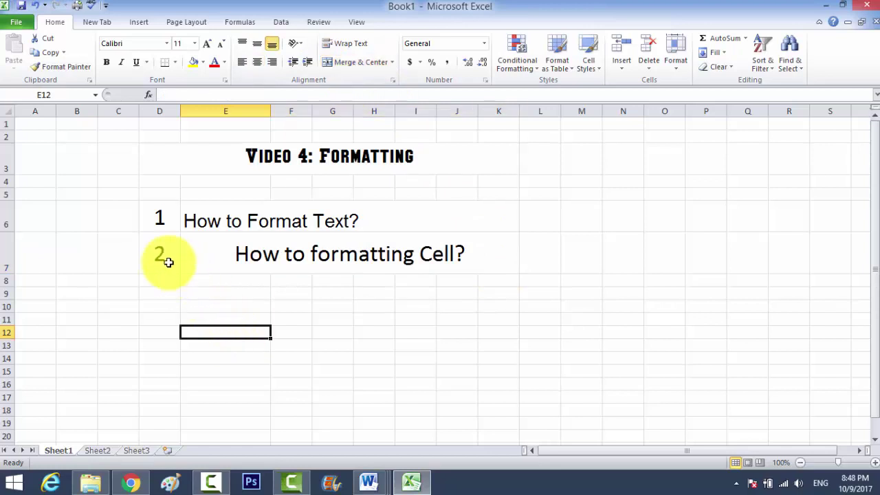
pyautogui.click(199, 255)
# Step: Left-align the merged second question in E7
pyautogui.click(242, 64)
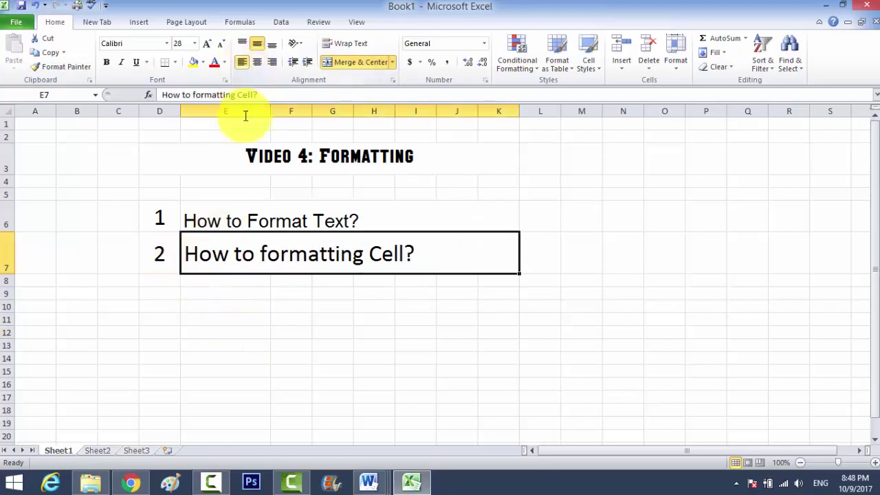
pyautogui.click(233, 218)
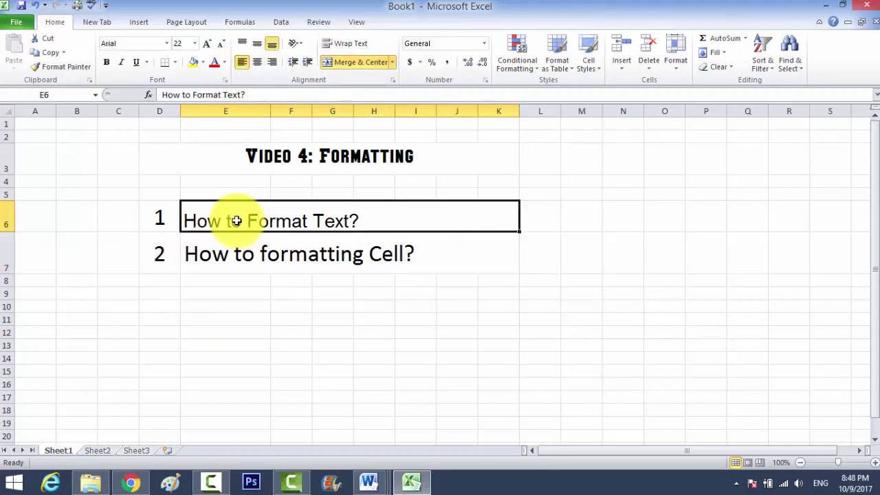
pyautogui.click(240, 255)
pyautogui.click(244, 223)
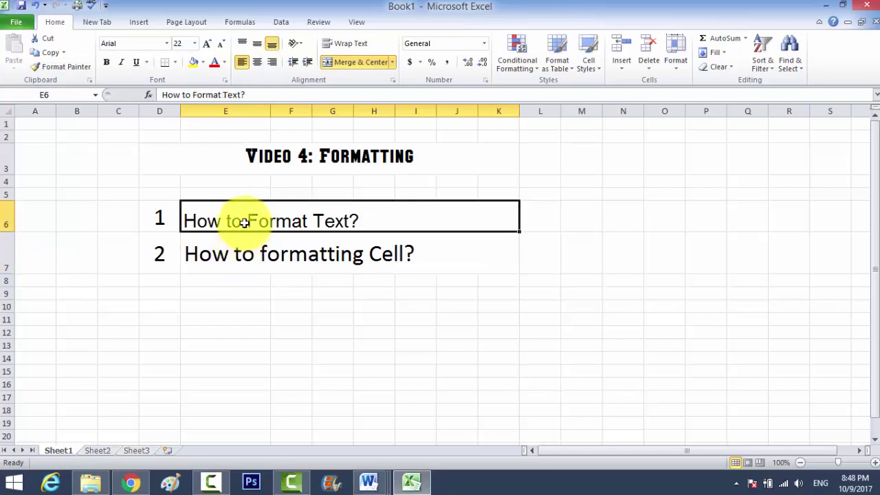
pyautogui.click(240, 253)
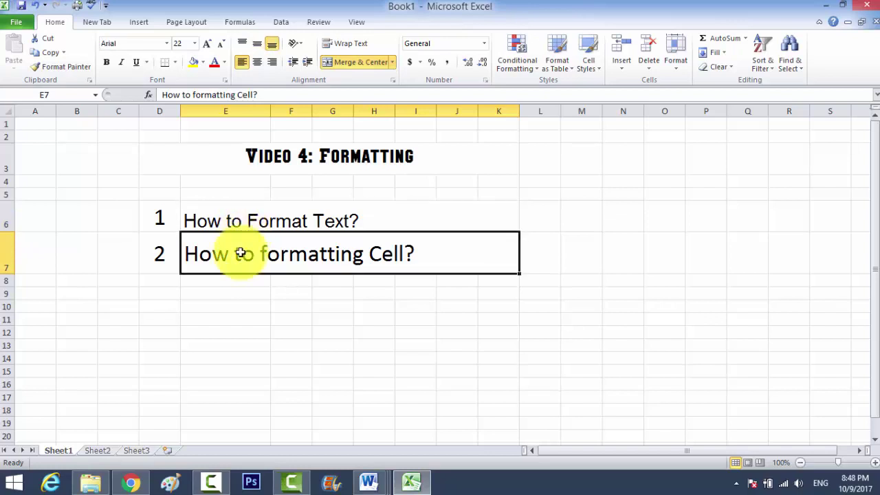
pyautogui.click(172, 254)
pyautogui.click(201, 254)
pyautogui.click(210, 221)
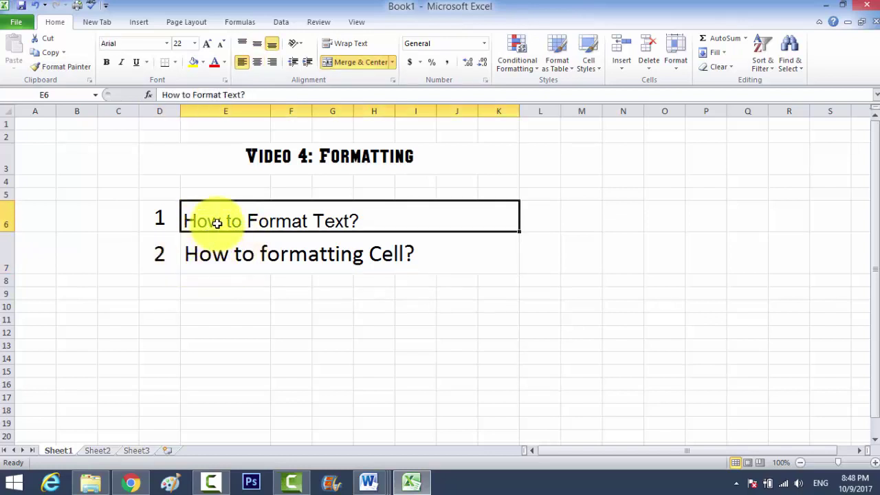
# Step: Copy E6's Arial 22 formatting onto the E7 question with Format Painter
pyautogui.click(52, 66)
pyautogui.click(206, 252)
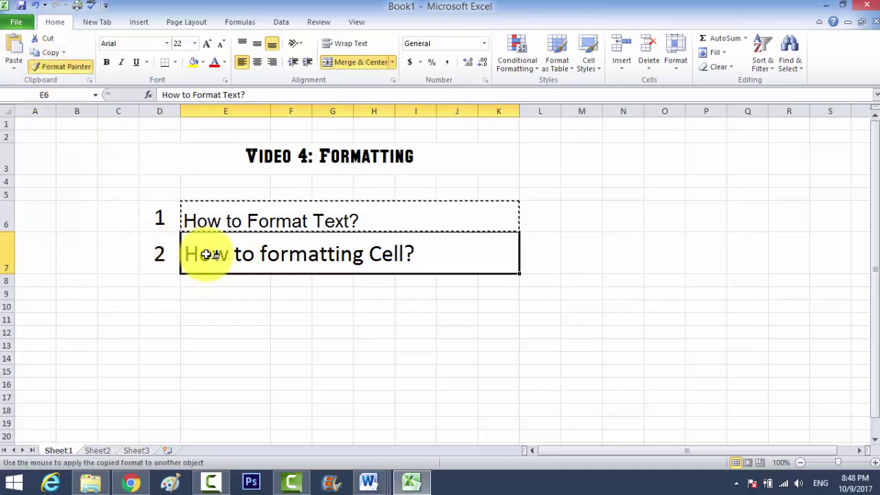
pyautogui.click(232, 308)
# Step: Vertically centre both questions in E6 and E7
pyautogui.click(236, 247)
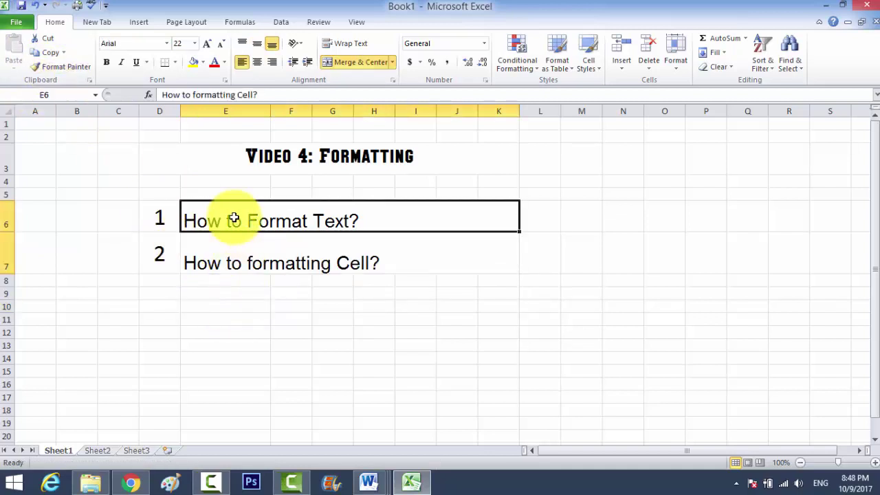
pyautogui.moveTo(231, 221); pyautogui.dragTo(231, 265)
pyautogui.click(258, 46)
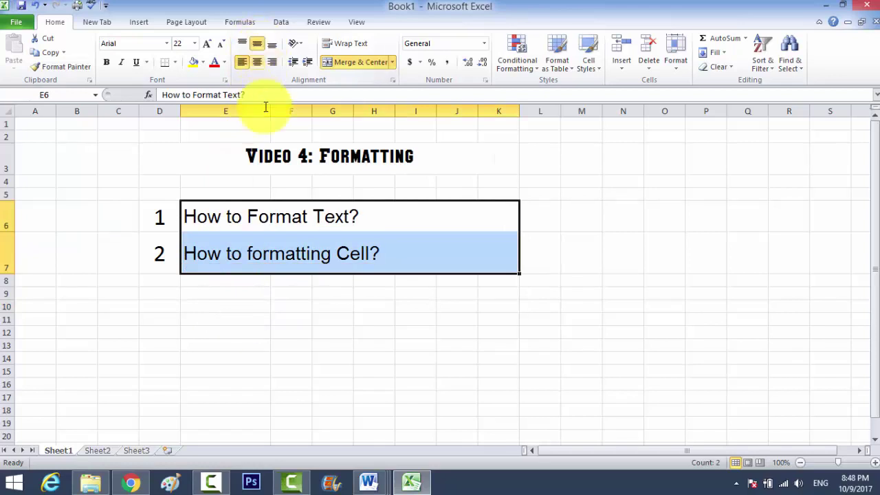
pyautogui.click(287, 344)
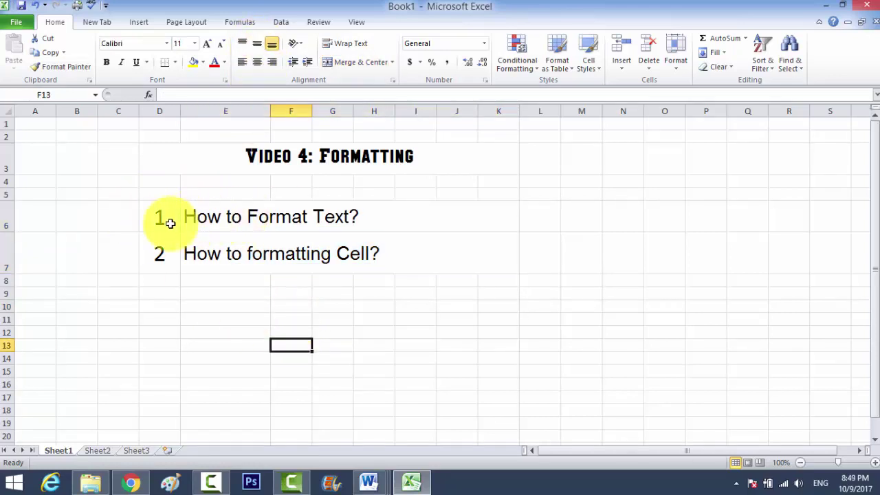
pyautogui.moveTo(159, 219); pyautogui.dragTo(498, 255)
pyautogui.click(306, 307)
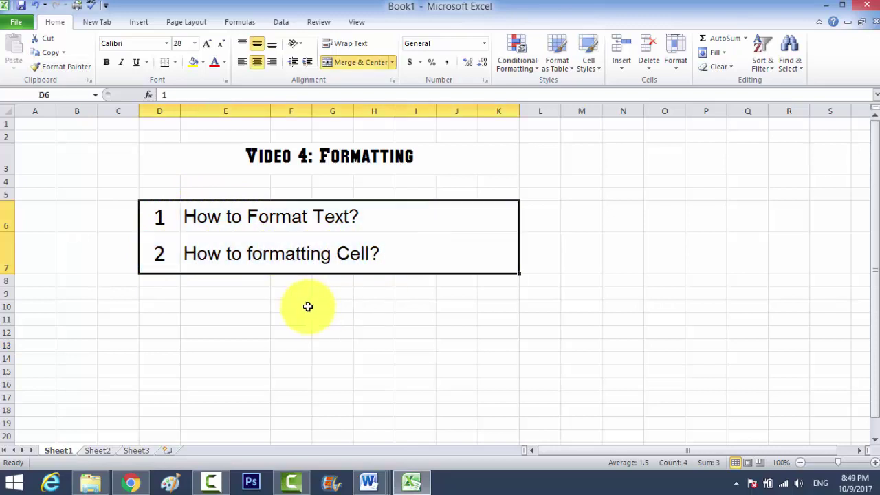
pyautogui.moveTo(161, 216); pyautogui.dragTo(498, 254)
pyautogui.click(330, 293)
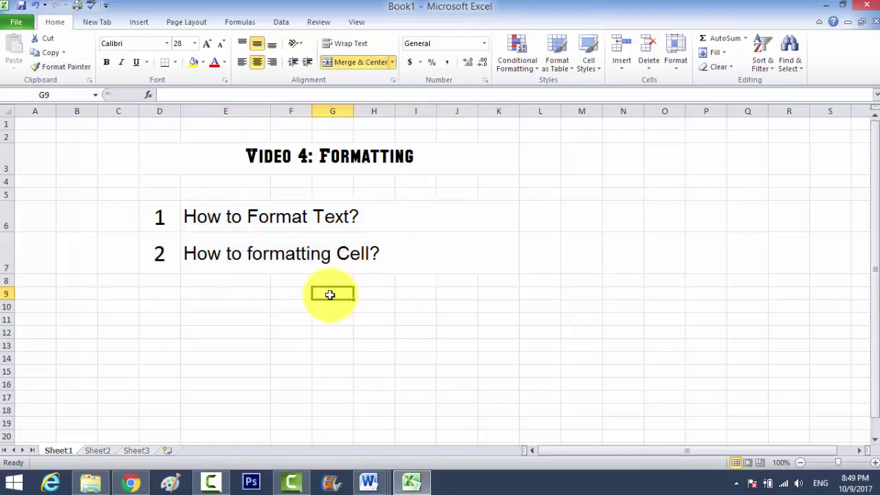
pyautogui.moveTo(159, 216); pyautogui.dragTo(284, 262)
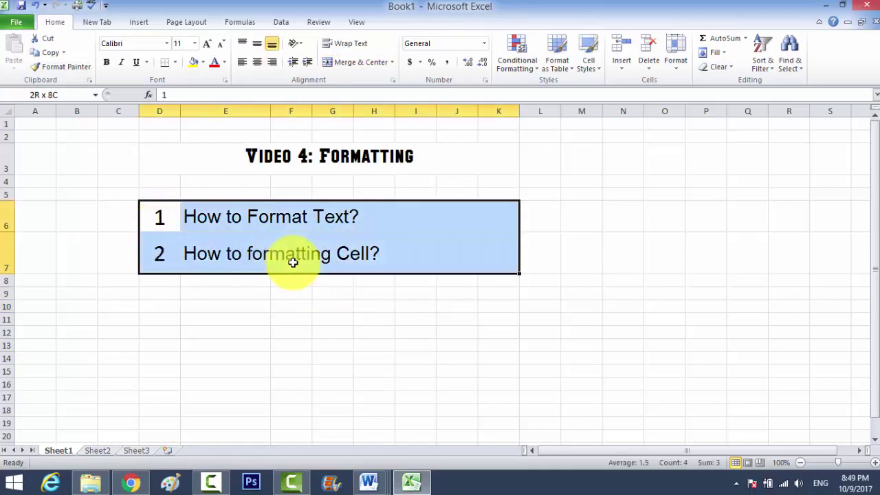
pyautogui.click(248, 307)
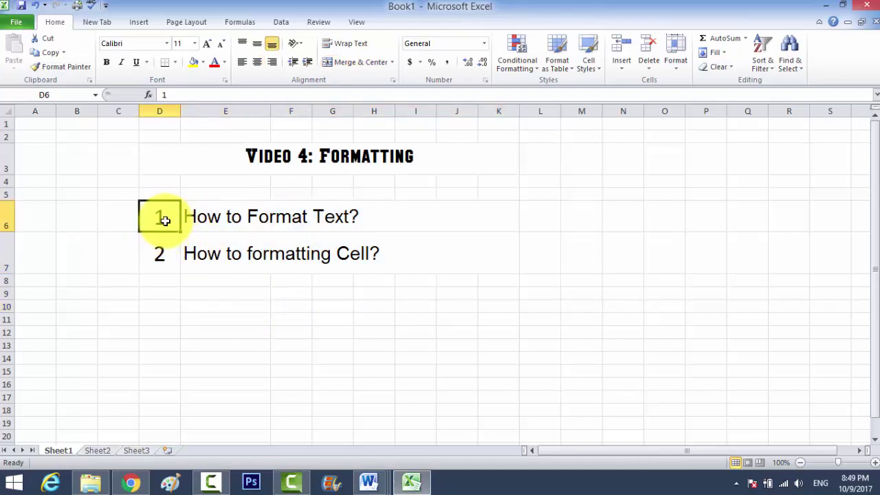
pyautogui.moveTo(165, 220); pyautogui.dragTo(164, 265)
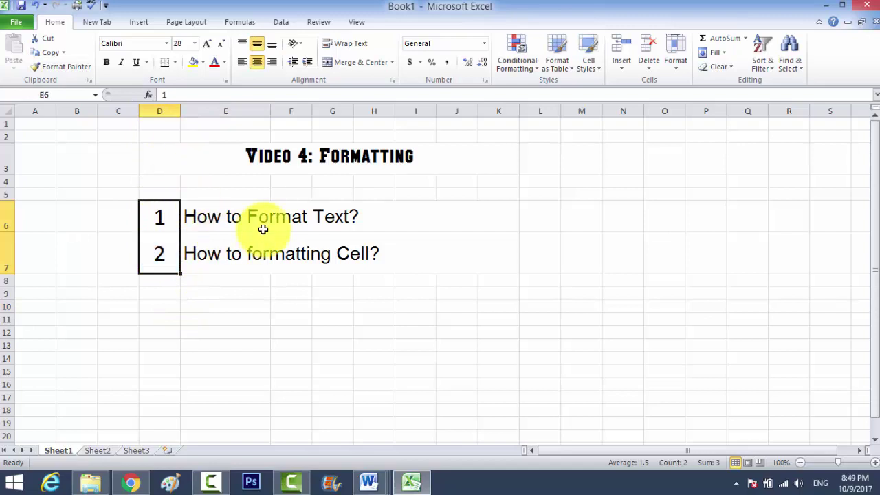
# Step: Underline and italicise the first question in E6, and make the second question in E7 bold
pyautogui.click(204, 217)
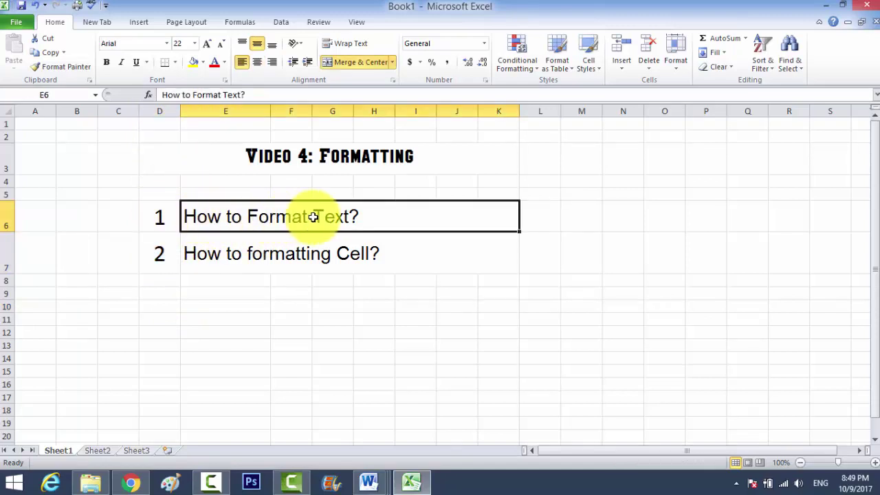
pyautogui.click(138, 63)
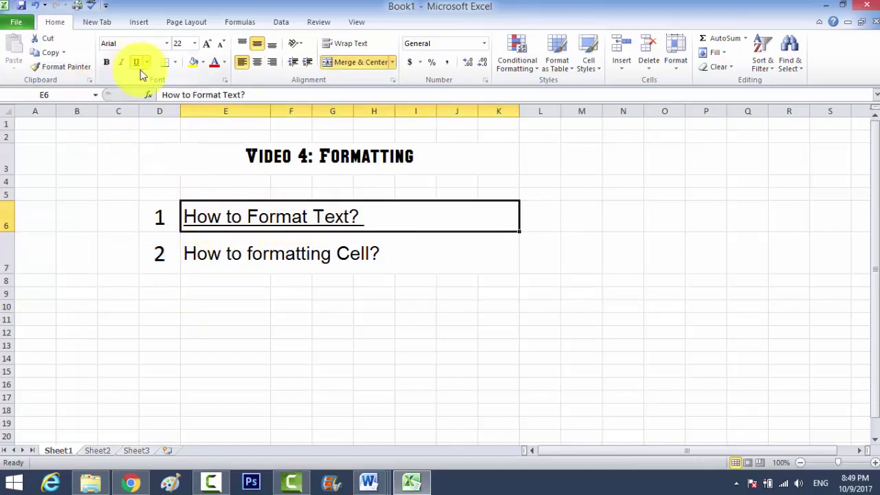
pyautogui.click(206, 253)
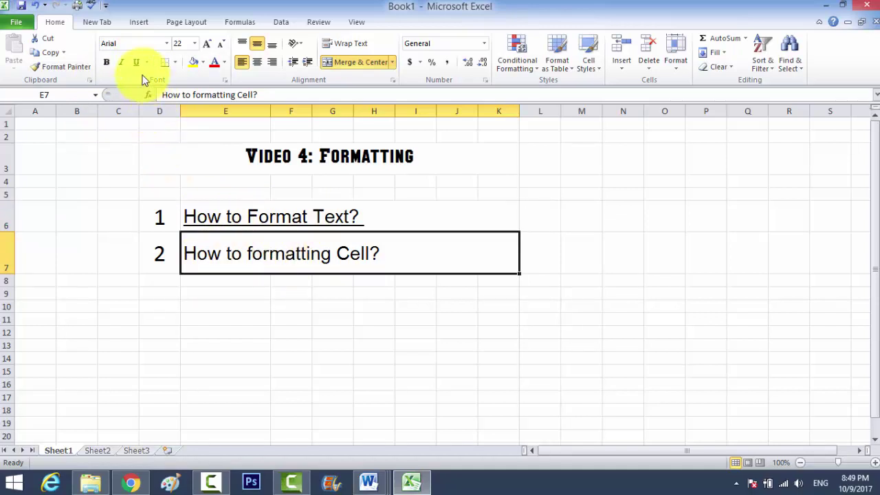
pyautogui.click(302, 294)
pyautogui.click(252, 268)
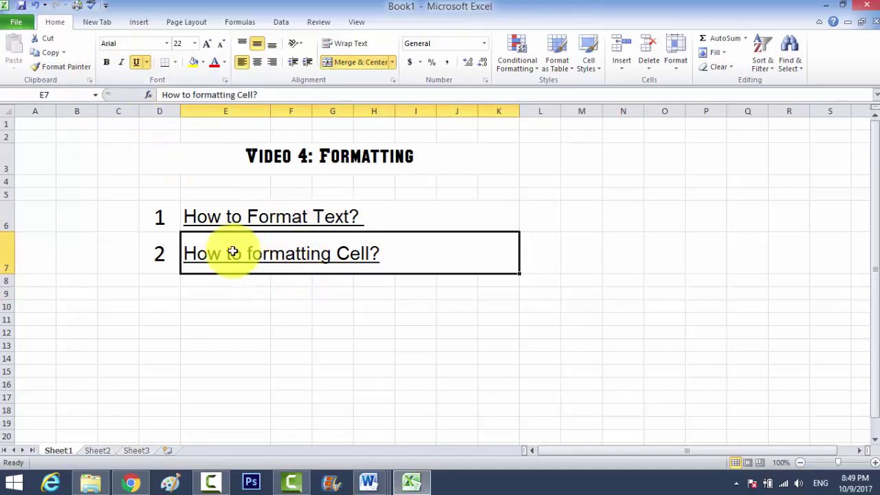
pyautogui.click(106, 62)
pyautogui.click(239, 223)
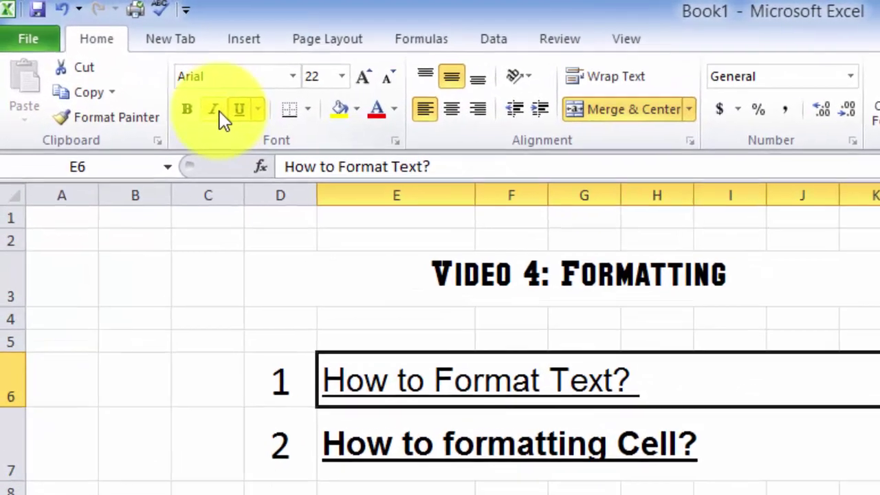
pyautogui.click(145, 75)
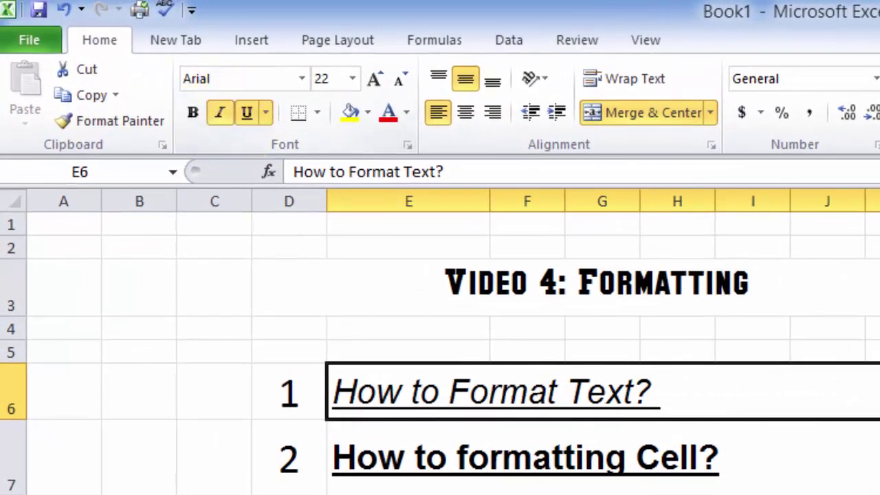
pyautogui.click(400, 400)
pyautogui.click(371, 376)
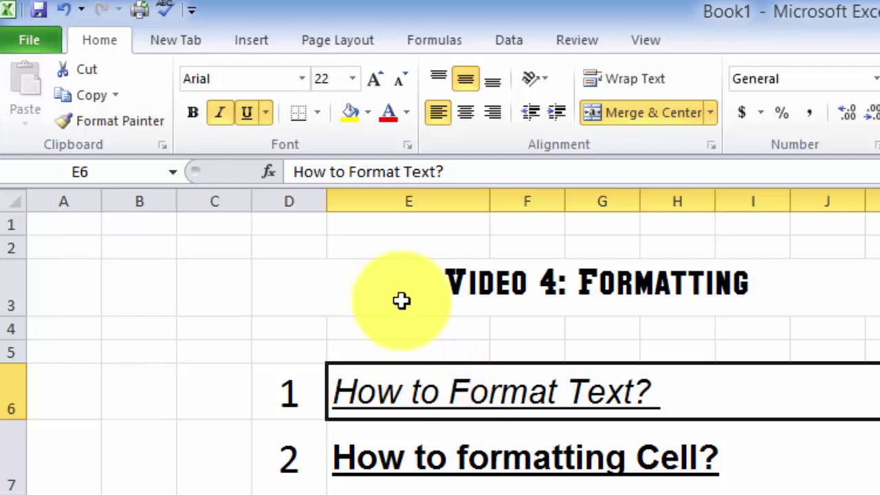
# Step: Bring up the Borders dropdown for the first question's cell E6
pyautogui.click(316, 114)
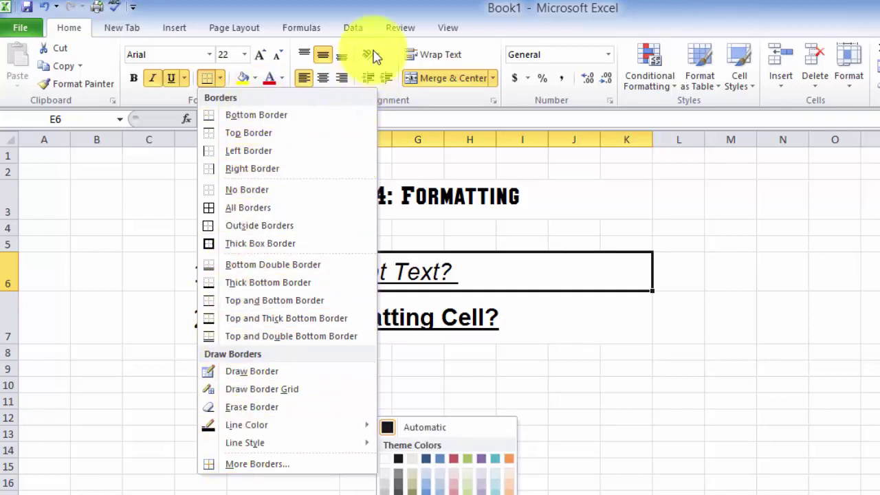
# Step: Apply Outside Borders to the merged 'How to Format Text?' cell E6:K6 as a thin outline
pyautogui.press('Escape')
pyautogui.click(374, 432)
pyautogui.click(268, 307)
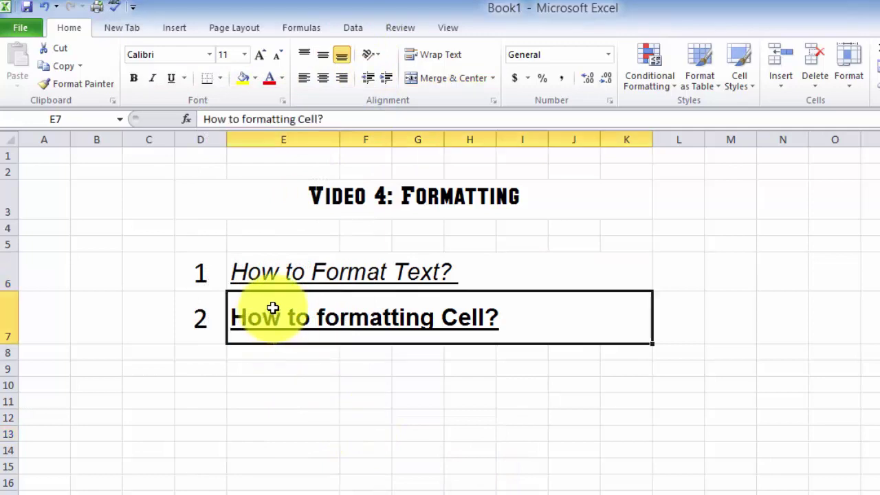
pyautogui.click(269, 273)
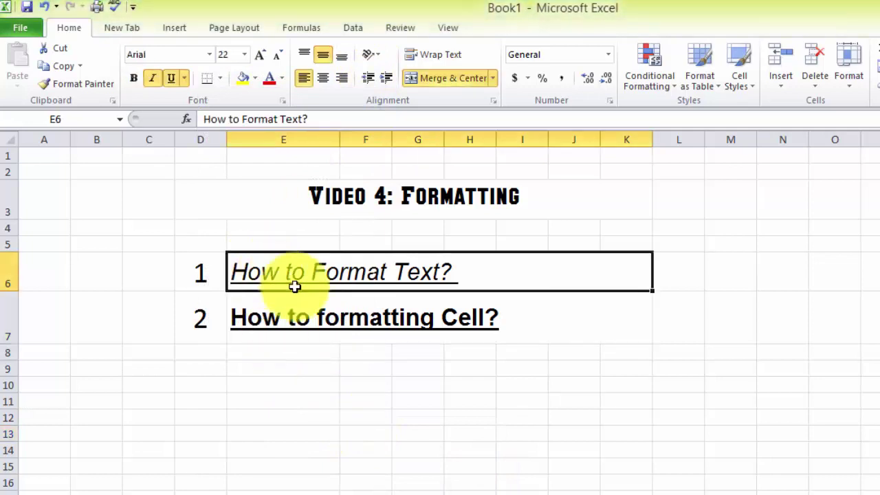
pyautogui.click(220, 77)
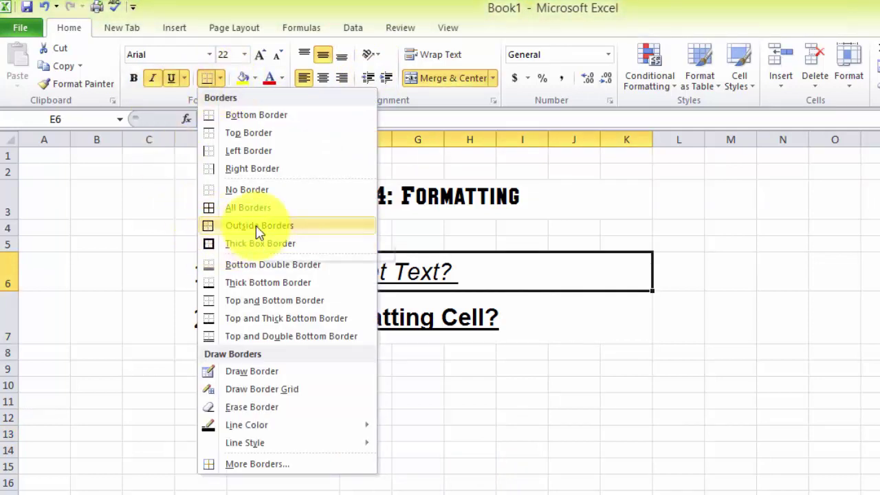
pyautogui.click(258, 226)
pyautogui.click(365, 383)
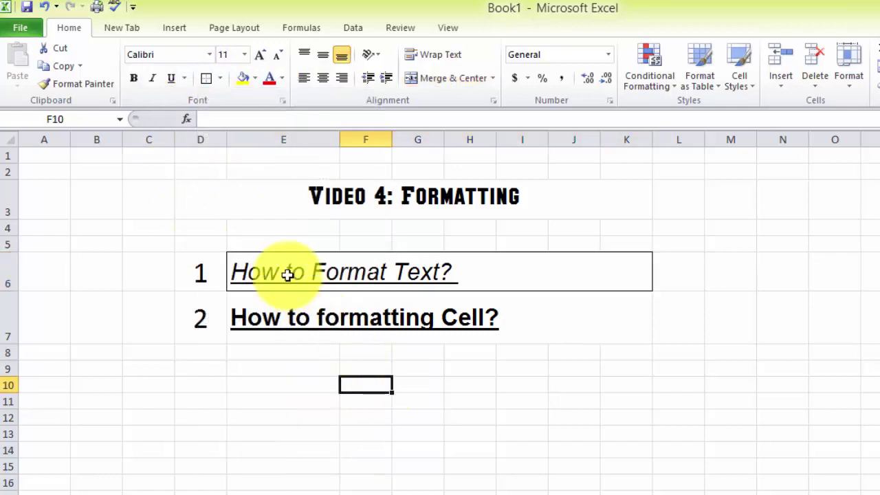
pyautogui.click(255, 274)
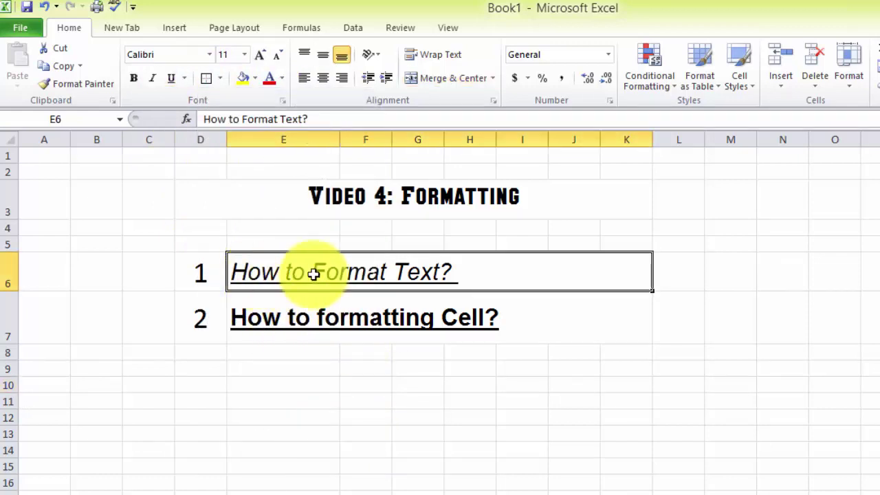
# Step: Fill the 'How to Format Text?' cell with dark teal
pyautogui.click(254, 78)
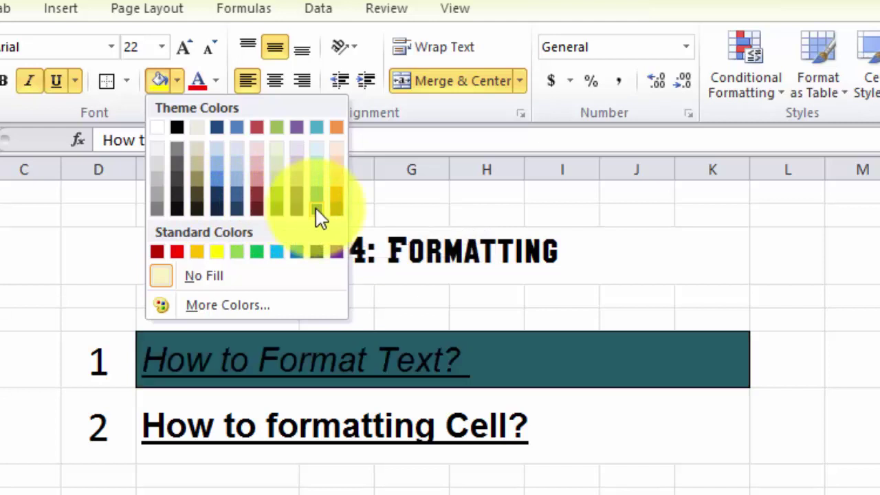
pyautogui.click(318, 214)
pyautogui.click(220, 440)
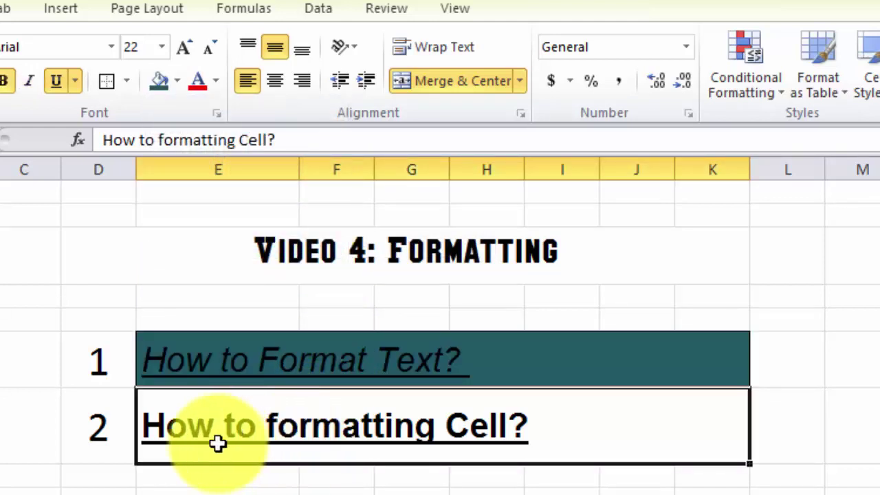
pyautogui.click(454, 350)
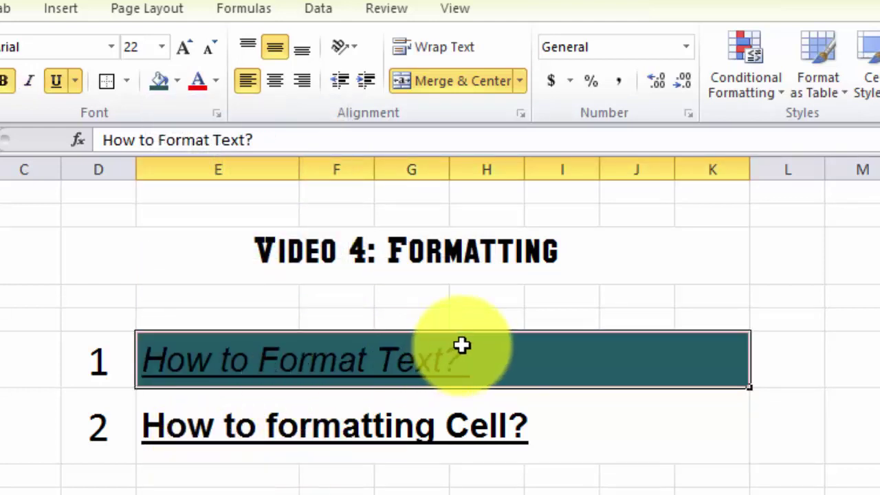
# Step: Change the heading's font colour to yellow
pyautogui.click(215, 82)
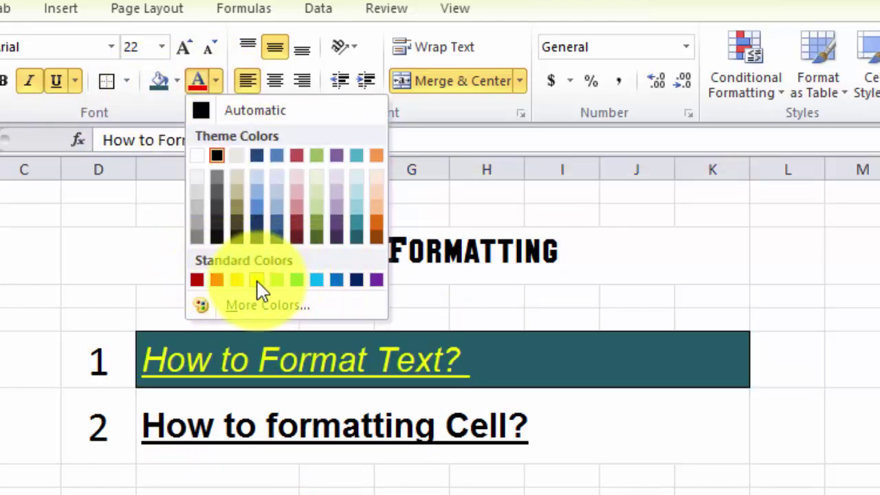
pyautogui.click(237, 282)
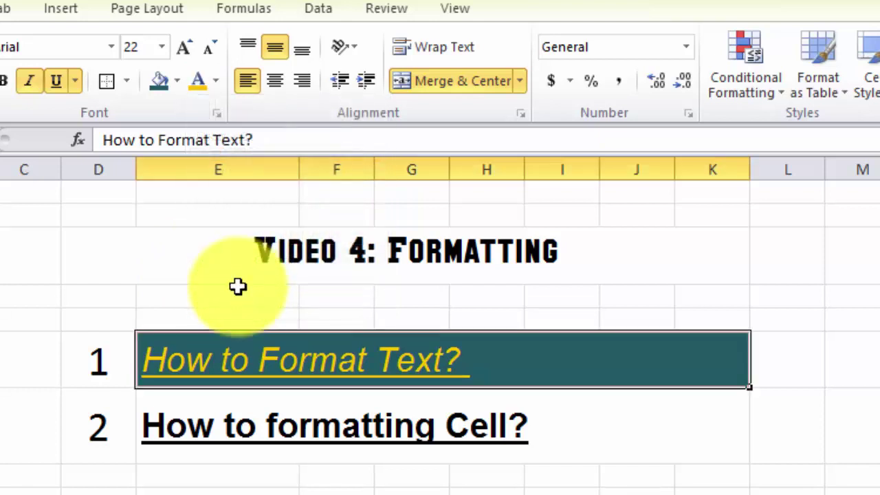
pyautogui.click(457, 422)
pyautogui.click(425, 373)
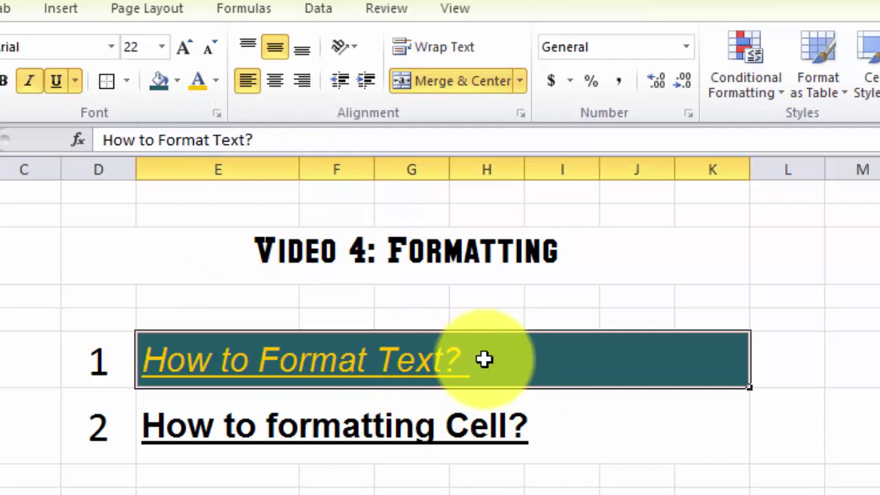
# Step: Set the heading text to a custom gold colour, RGB 242, 184, 0, via More Colors
pyautogui.click(218, 80)
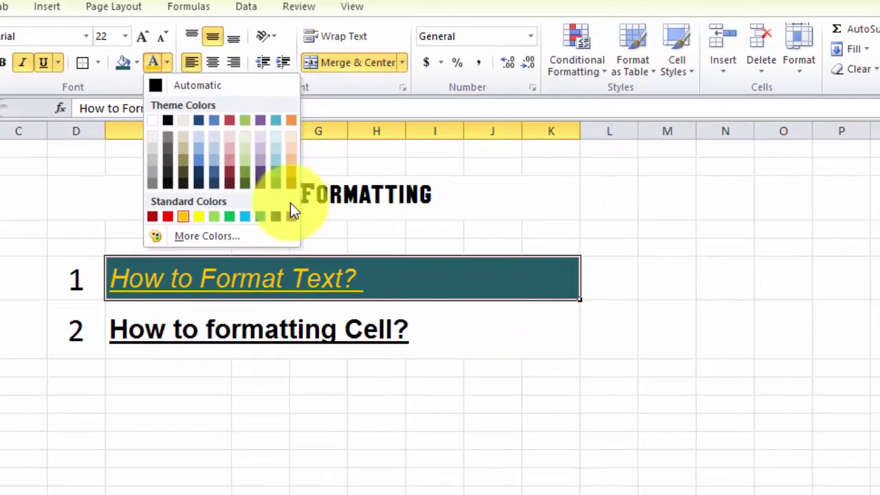
pyautogui.click(200, 233)
pyautogui.moveTo(229, 67); pyautogui.dragTo(542, 68)
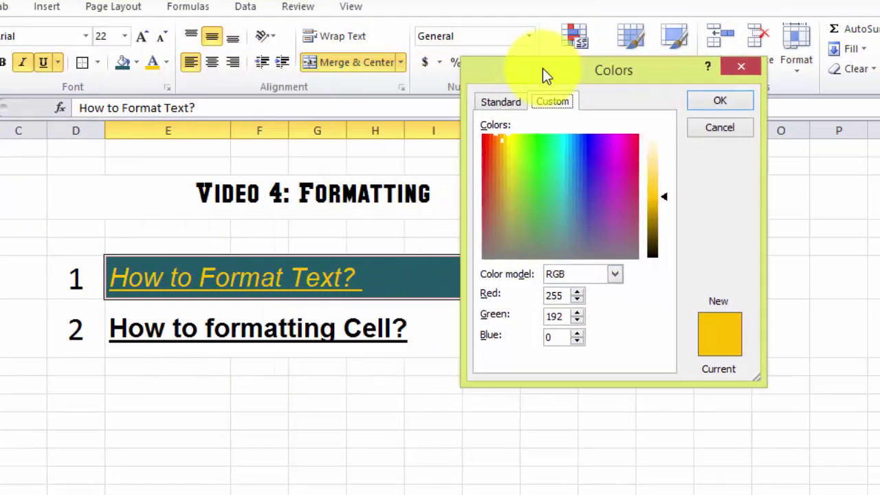
pyautogui.click(656, 200)
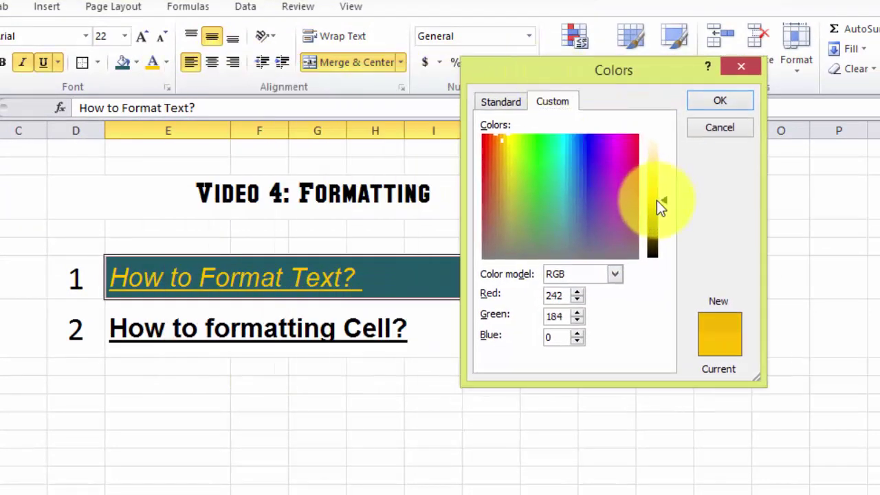
pyautogui.click(711, 104)
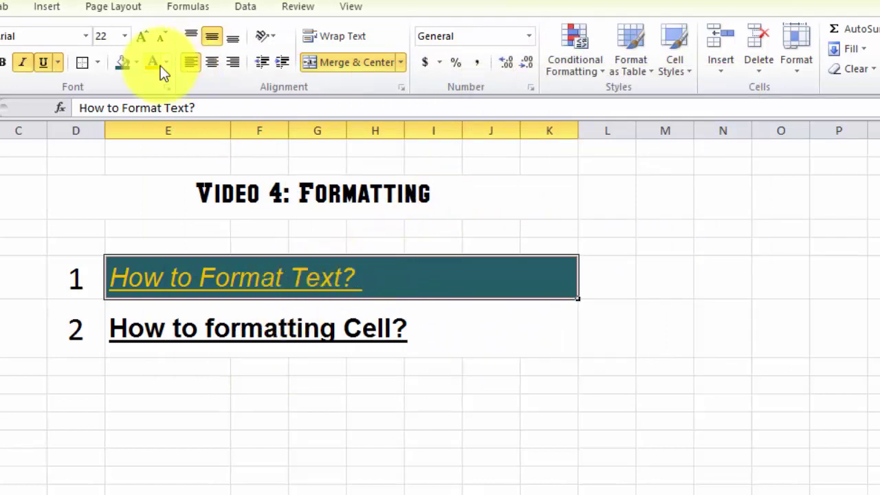
pyautogui.click(257, 363)
# Step: Insert a blank row 7 above 'How to formatting Cell?' and shrink it to a thin strip
pyautogui.click(227, 330)
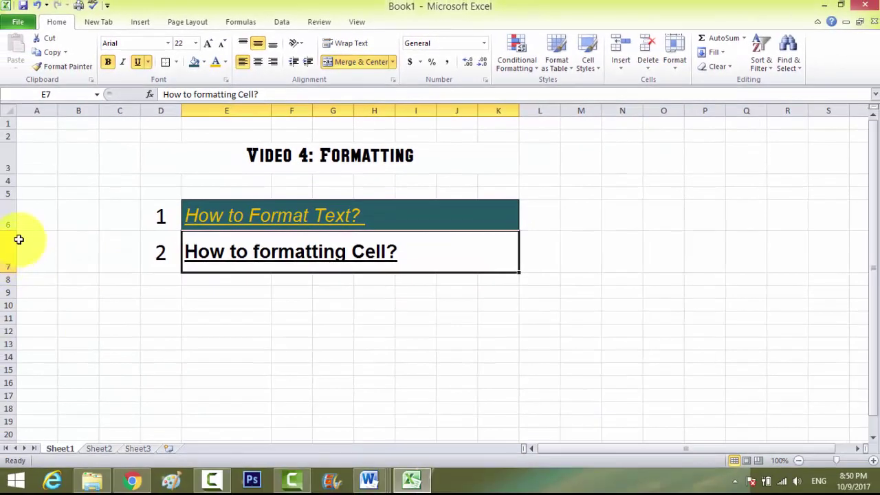
pyautogui.rightClick(10, 243)
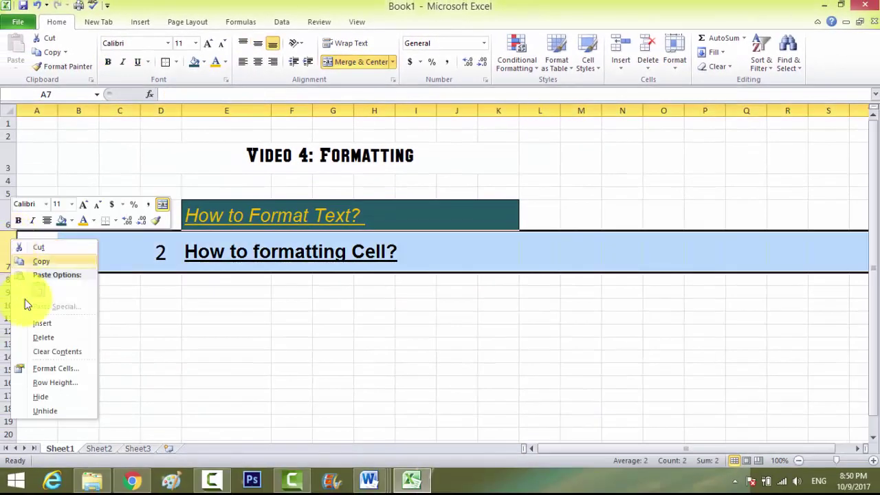
pyautogui.click(40, 322)
pyautogui.click(240, 301)
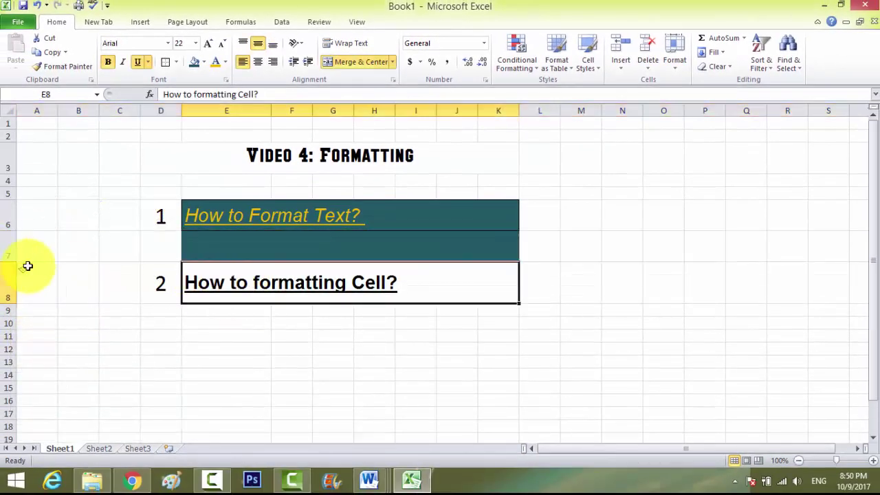
pyautogui.moveTo(7, 261); pyautogui.dragTo(10, 234)
pyautogui.click(252, 260)
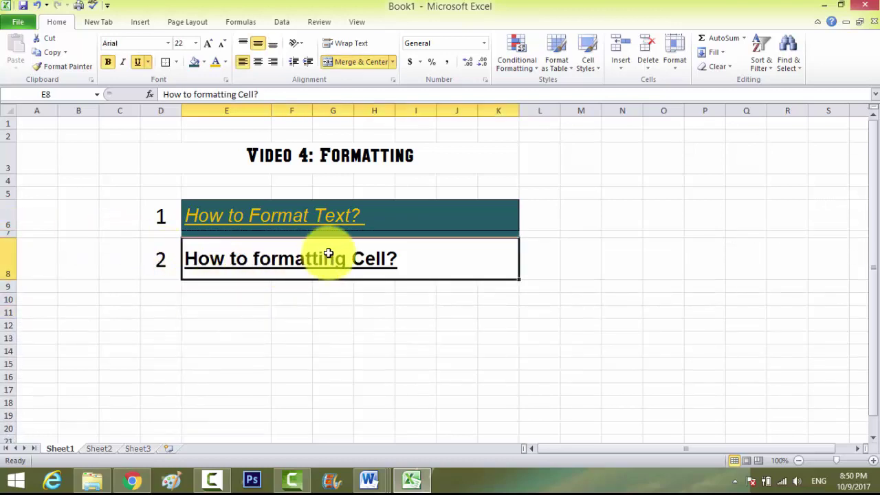
pyautogui.click(320, 216)
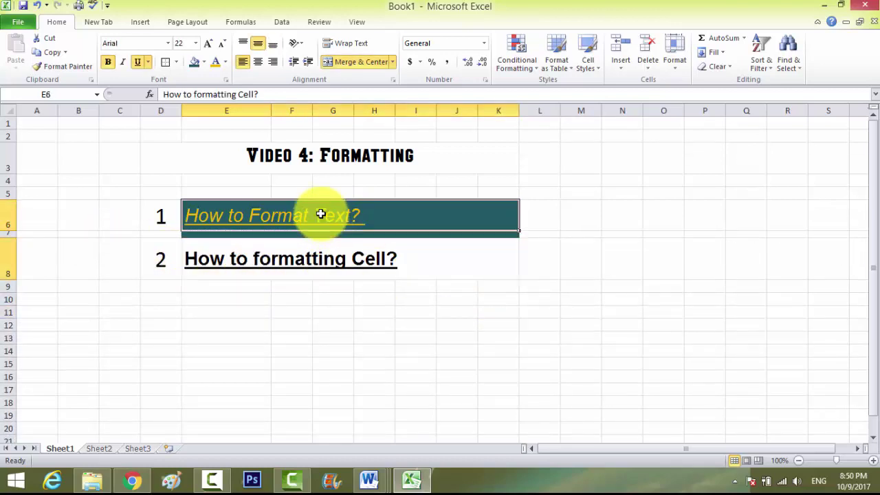
# Step: Open Format Cells for 'How to formatting Cell?' and glance at the Alignment tab
pyautogui.rightClick(317, 219)
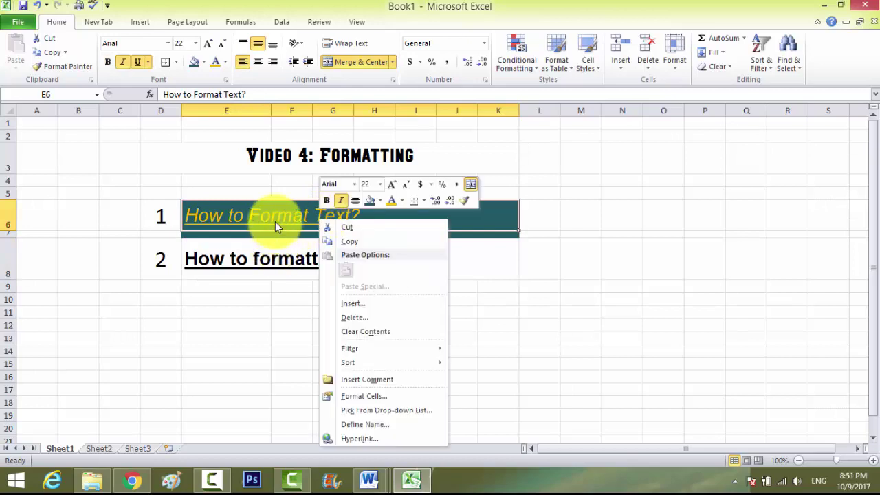
pyautogui.click(275, 269)
pyautogui.click(338, 270)
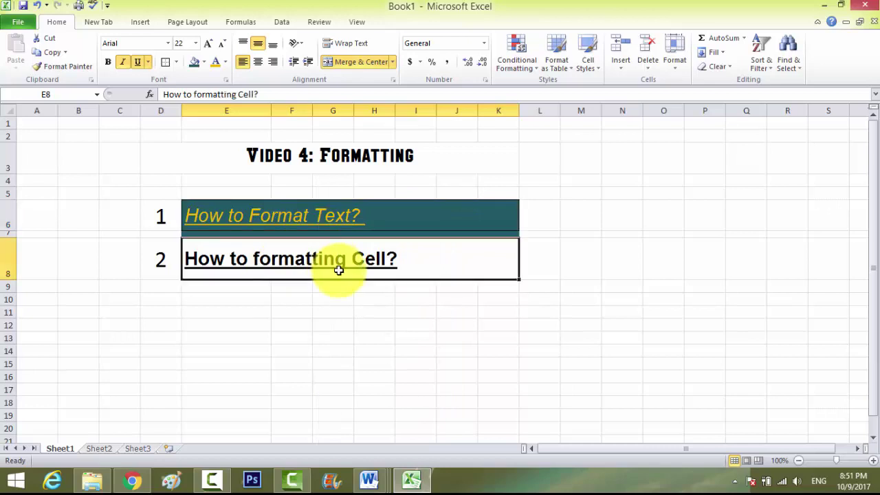
pyautogui.rightClick(364, 260)
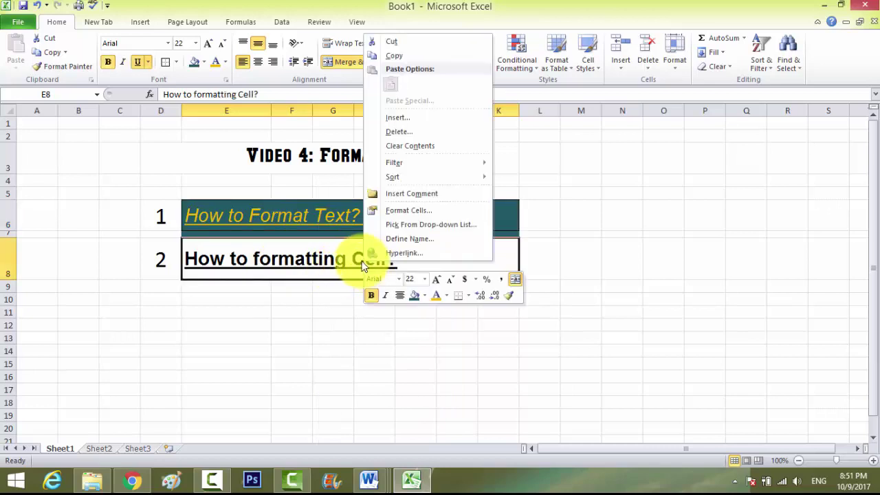
pyautogui.click(396, 212)
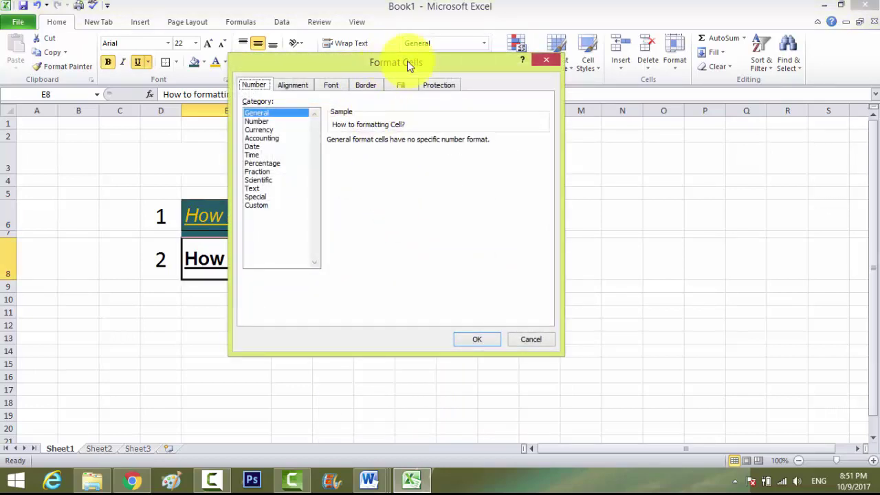
pyautogui.moveTo(407, 60)
pyautogui.mouseDown()
pyautogui.moveTo(648, 49)
pyautogui.moveTo(438, 41)
pyautogui.mouseUp()
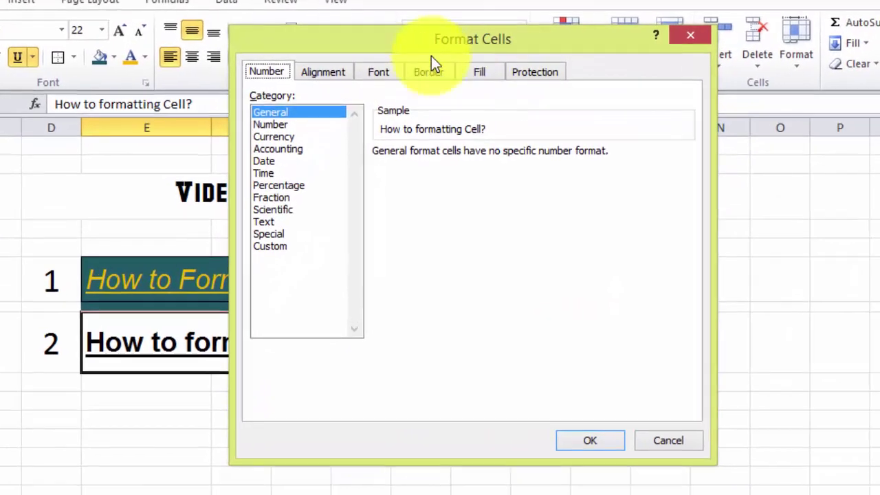
pyautogui.click(335, 60)
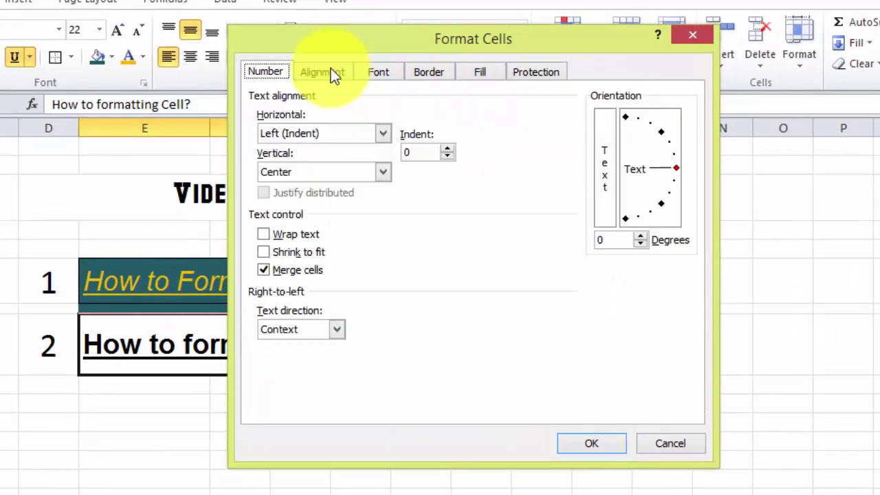
pyautogui.click(275, 72)
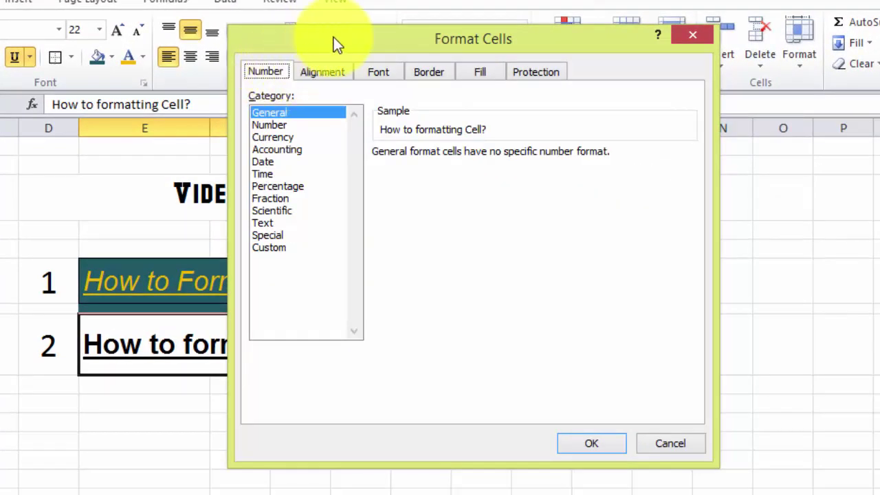
pyautogui.moveTo(333, 37); pyautogui.dragTo(491, 52)
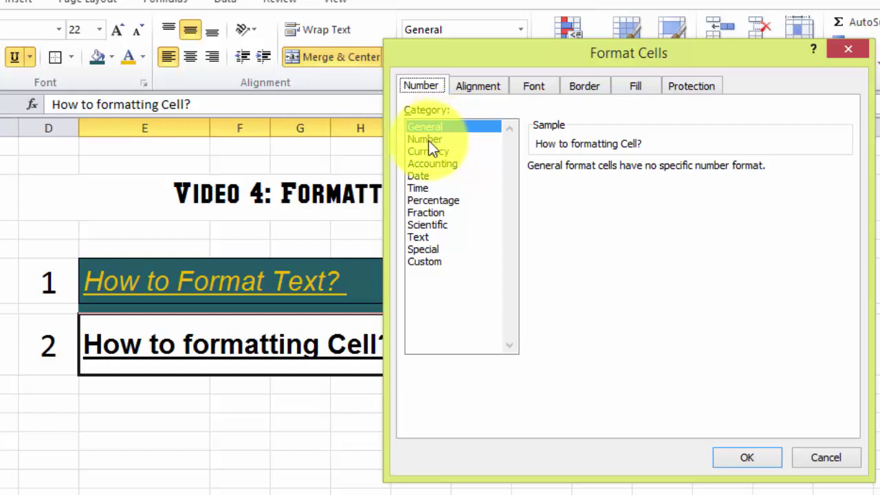
# Step: Browse the Number, Currency, Accounting, Date, Time, Percentage, Fraction and Scientific categories
pyautogui.click(428, 140)
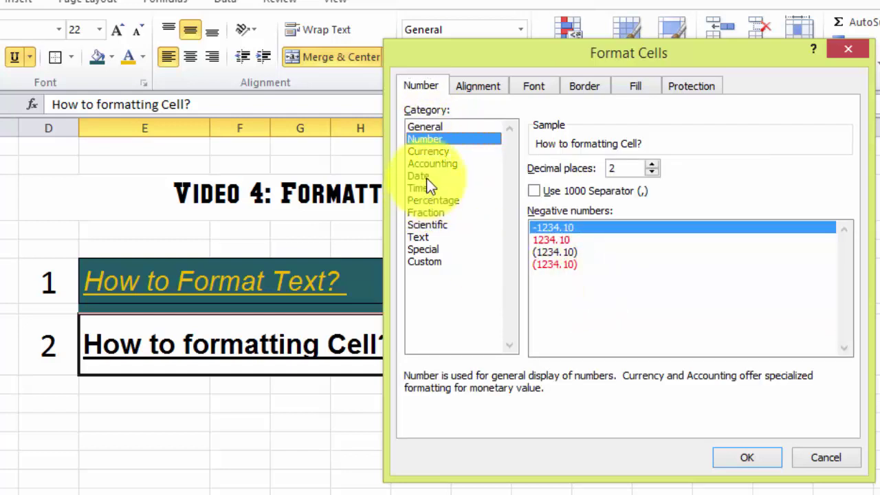
pyautogui.click(428, 154)
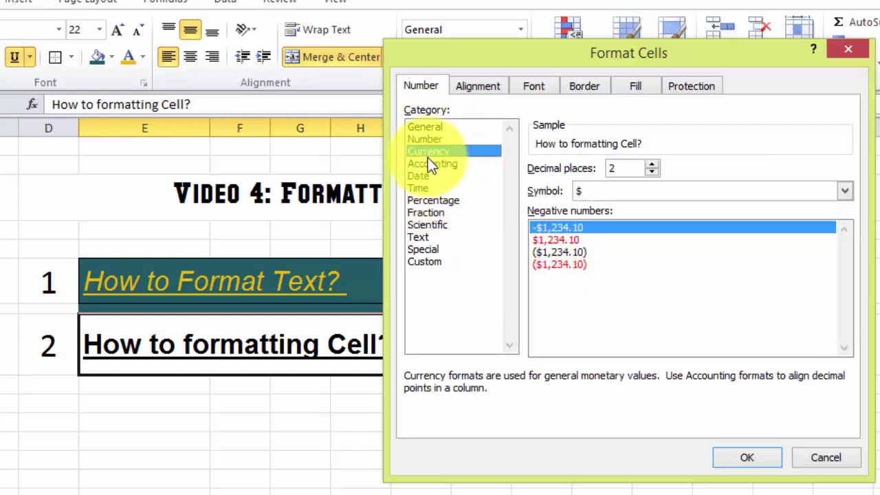
pyautogui.click(432, 171)
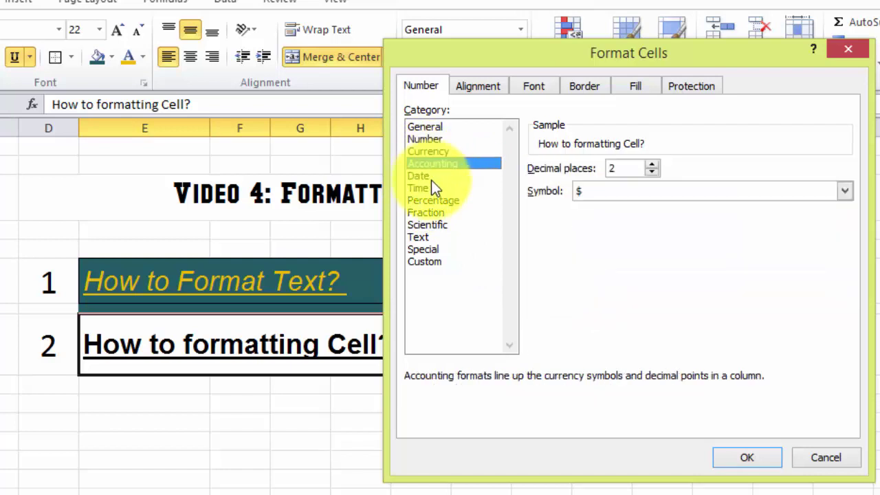
pyautogui.click(428, 176)
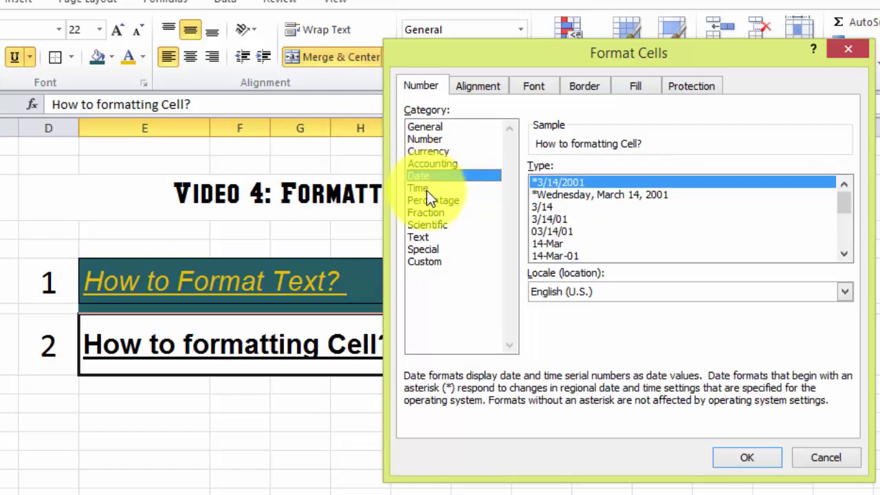
pyautogui.click(426, 188)
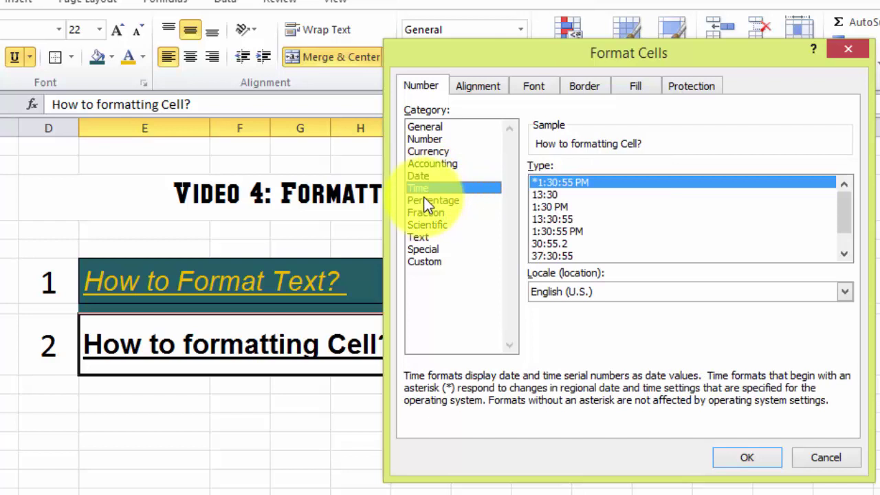
pyautogui.click(427, 201)
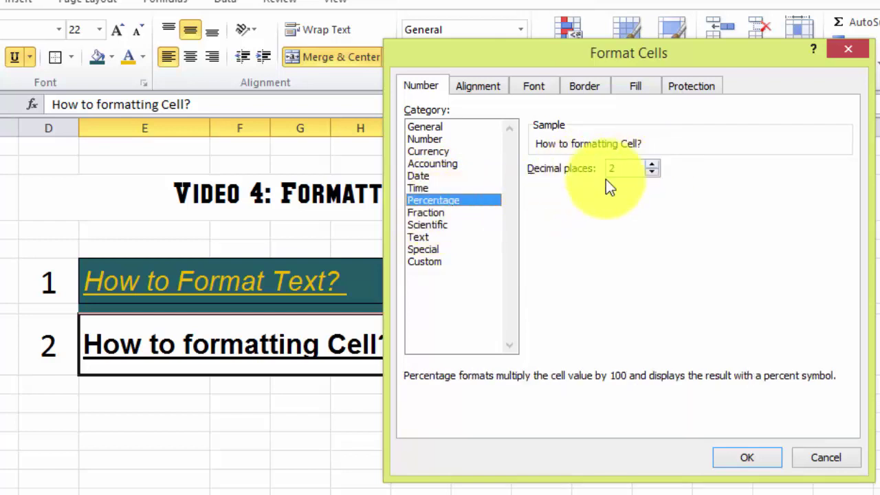
pyautogui.click(431, 213)
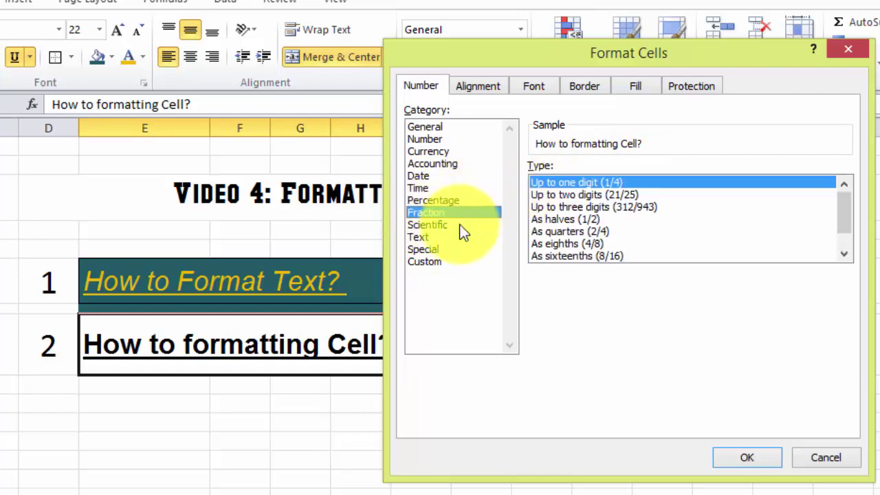
pyautogui.click(427, 227)
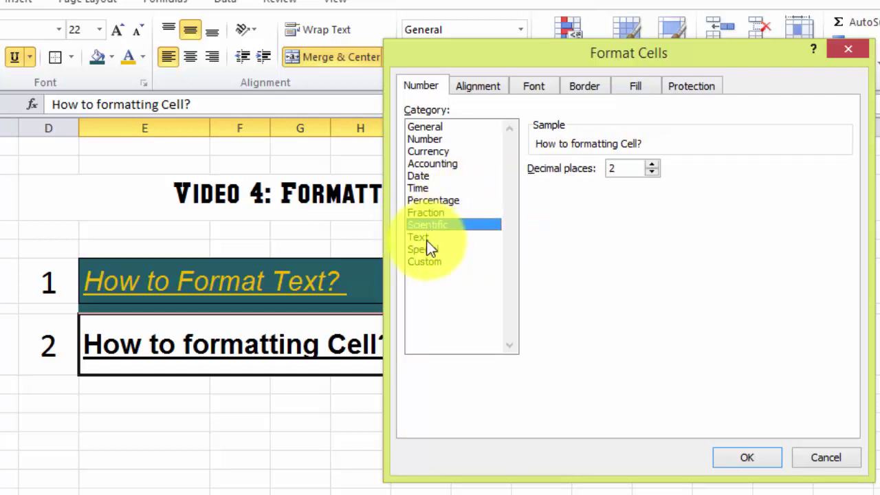
# Step: View the Text, Special and Custom categories, then cancel without applying changes
pyautogui.click(422, 237)
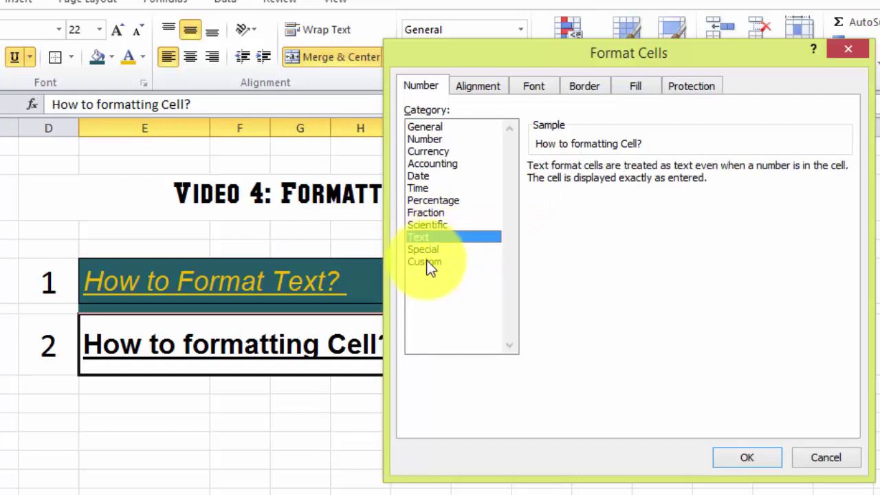
pyautogui.click(423, 250)
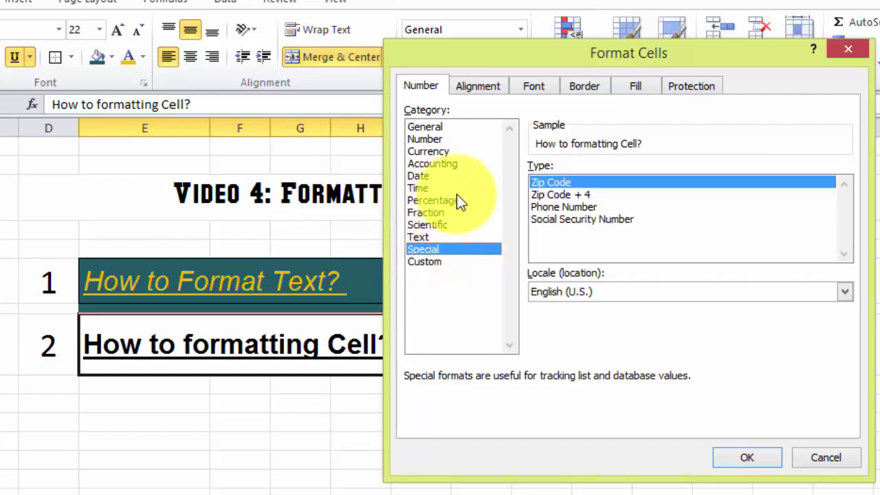
pyautogui.click(420, 262)
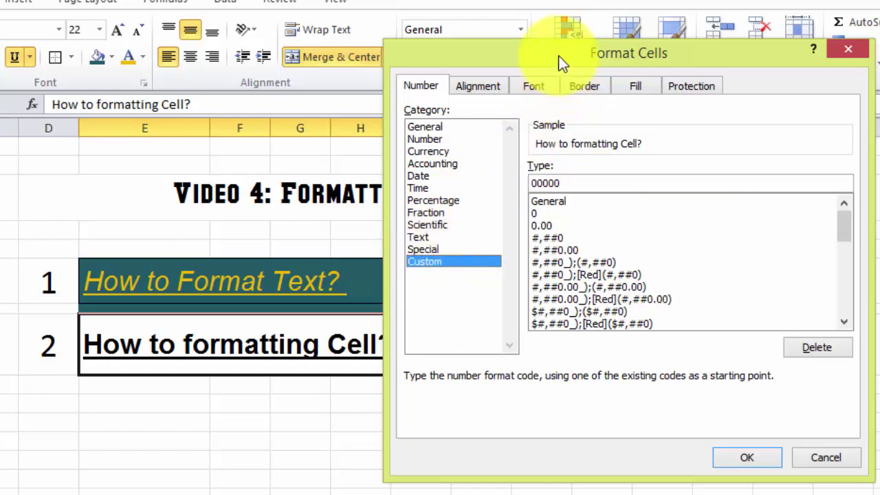
pyautogui.moveTo(558, 56); pyautogui.dragTo(519, 55)
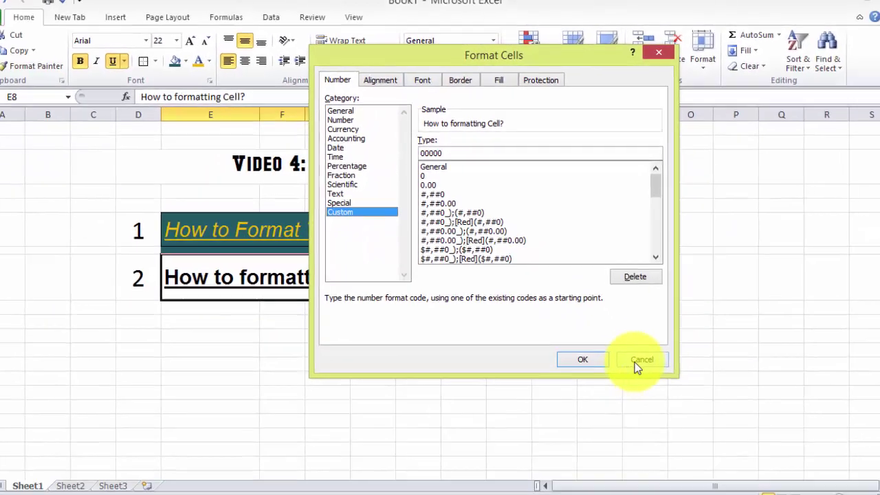
pyautogui.click(634, 362)
pyautogui.click(268, 340)
# Step: Widen column M and enter 5000 in cell M6
pyautogui.click(584, 266)
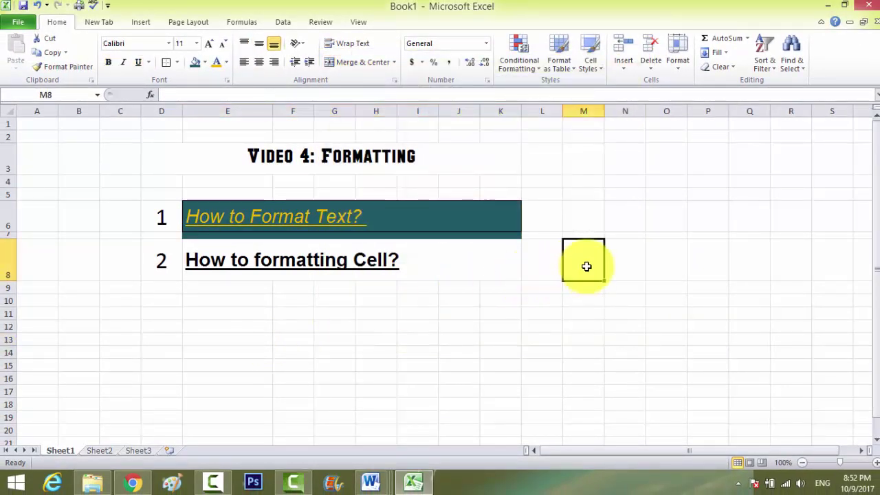
pyautogui.click(581, 221)
pyautogui.moveTo(604, 106); pyautogui.dragTo(643, 106)
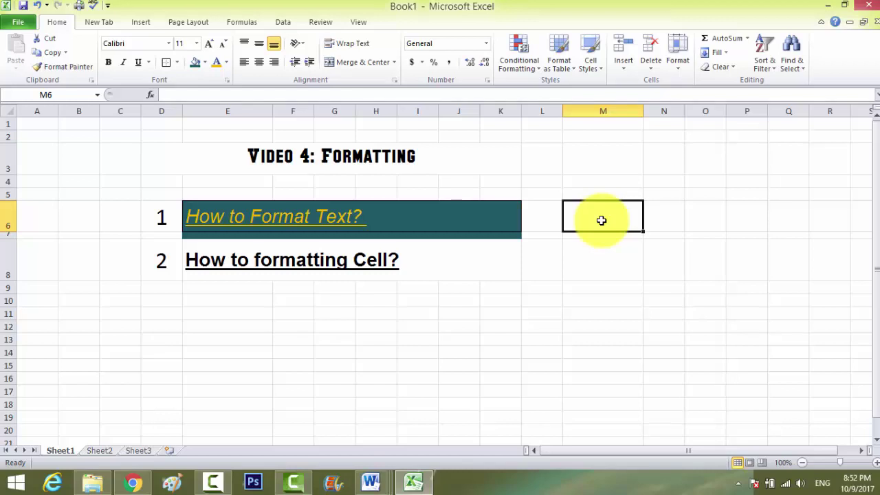
pyautogui.write('5000')
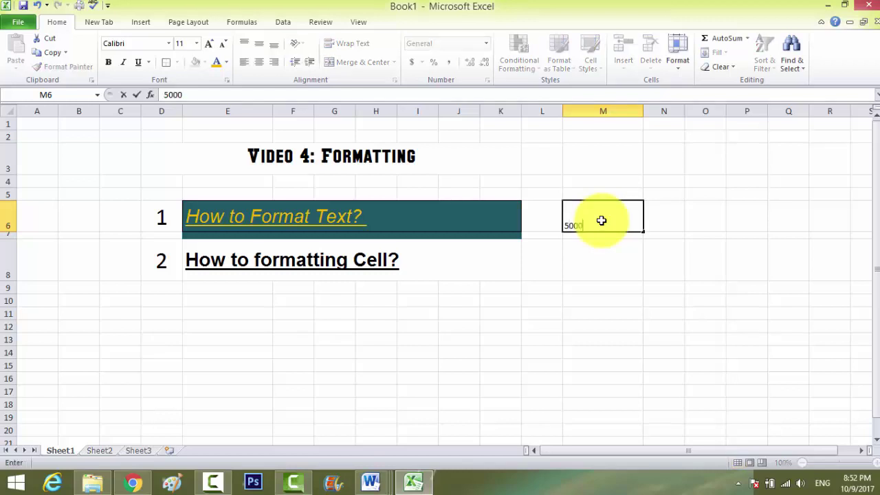
pyautogui.press('Return')
# Step: Format M6 with the custom #,##0 code so it displays 5,000
pyautogui.click(611, 212)
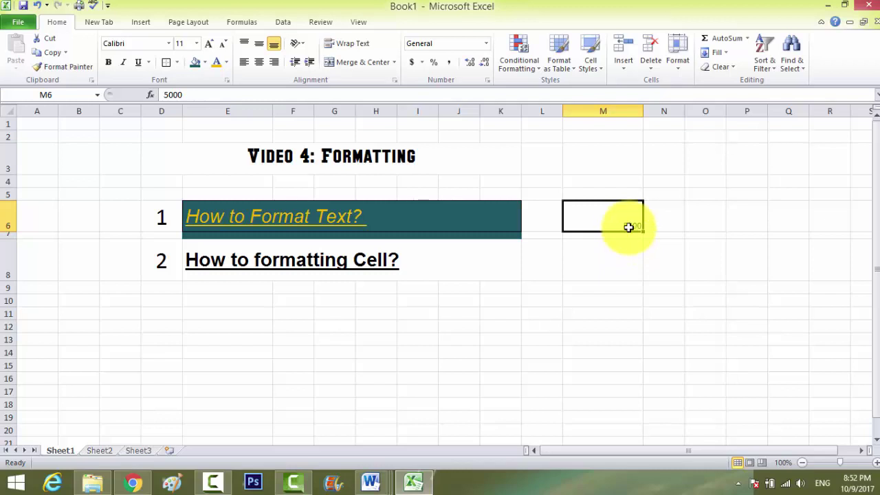
pyautogui.rightClick(621, 219)
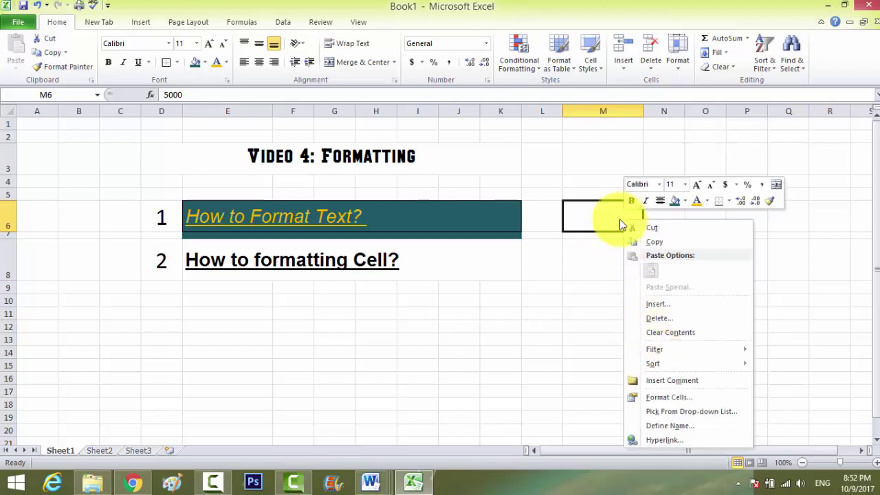
pyautogui.rightClick(612, 213)
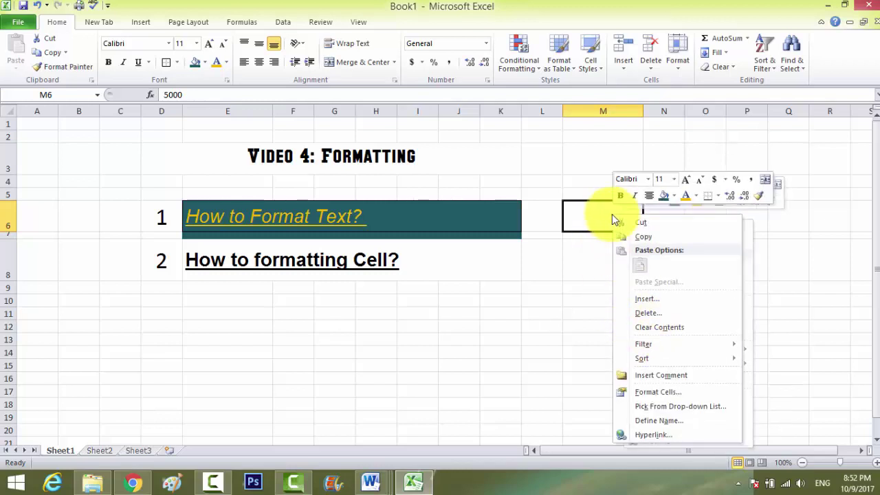
pyautogui.click(651, 394)
pyautogui.click(514, 320)
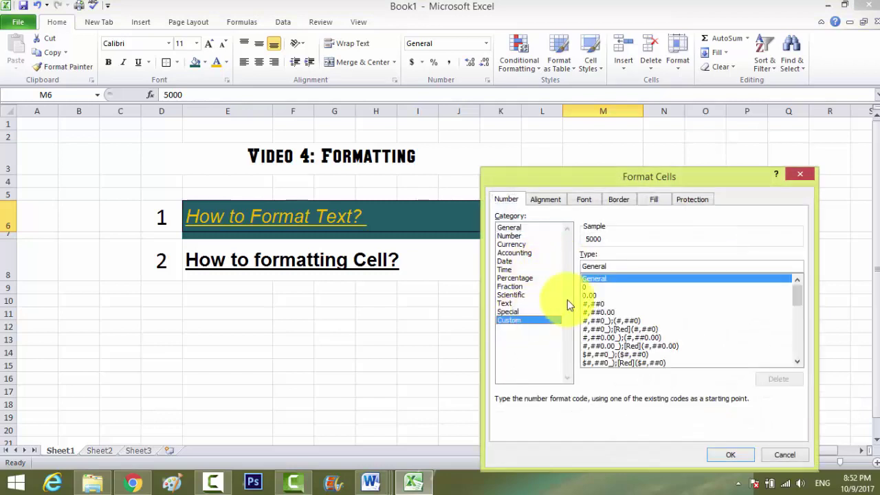
pyautogui.click(593, 305)
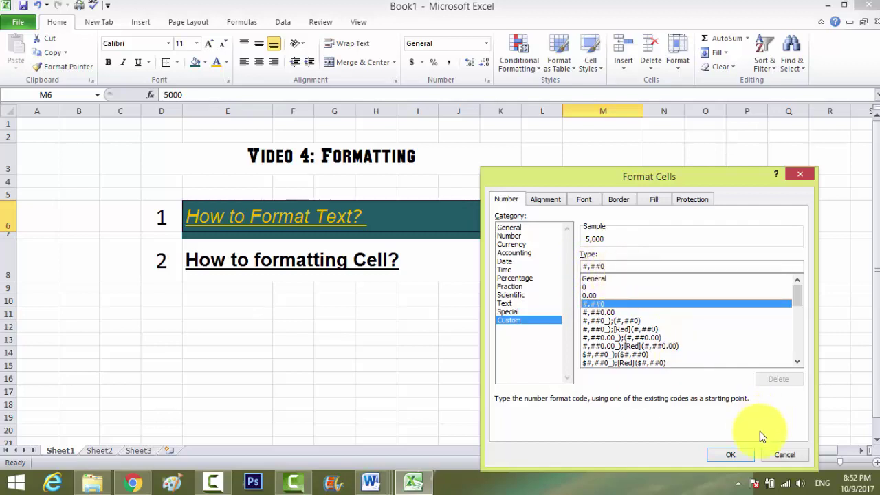
pyautogui.click(742, 454)
pyautogui.click(617, 257)
pyautogui.click(614, 224)
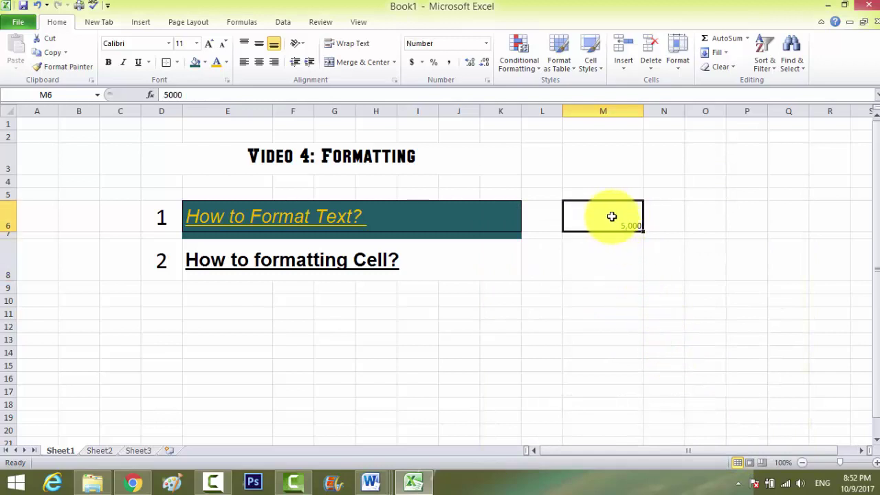
pyautogui.rightClick(612, 216)
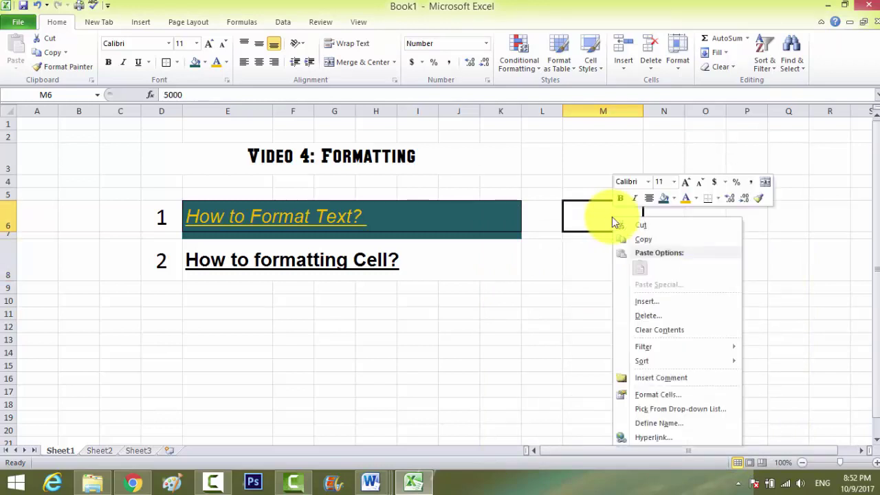
# Step: Type the sample text 'gggggg' into cell M8
pyautogui.click(596, 256)
pyautogui.click(606, 273)
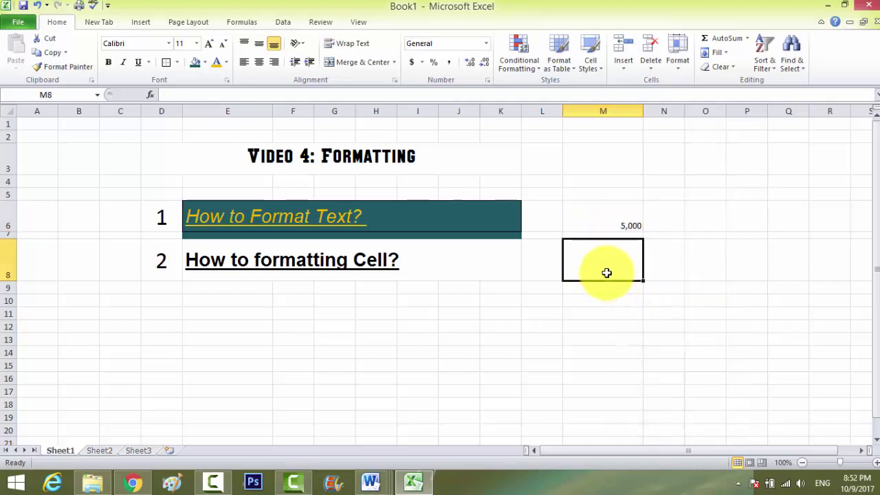
pyautogui.write('gggggg')
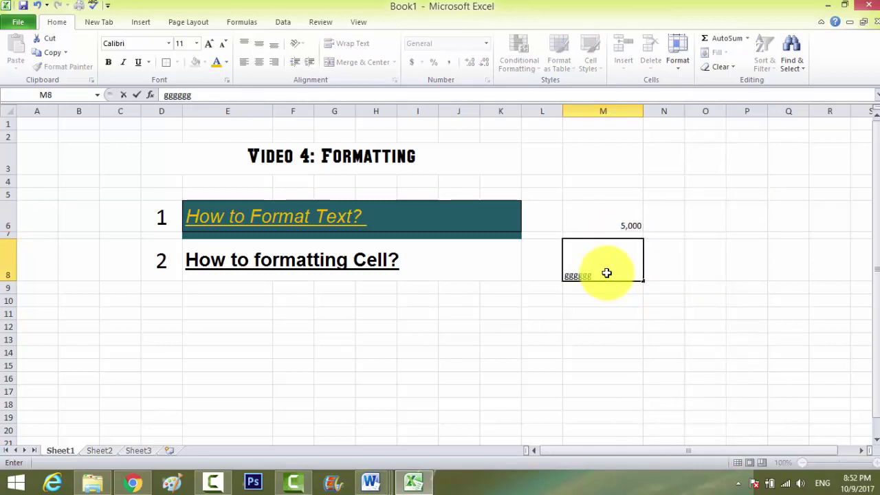
pyautogui.press('Return')
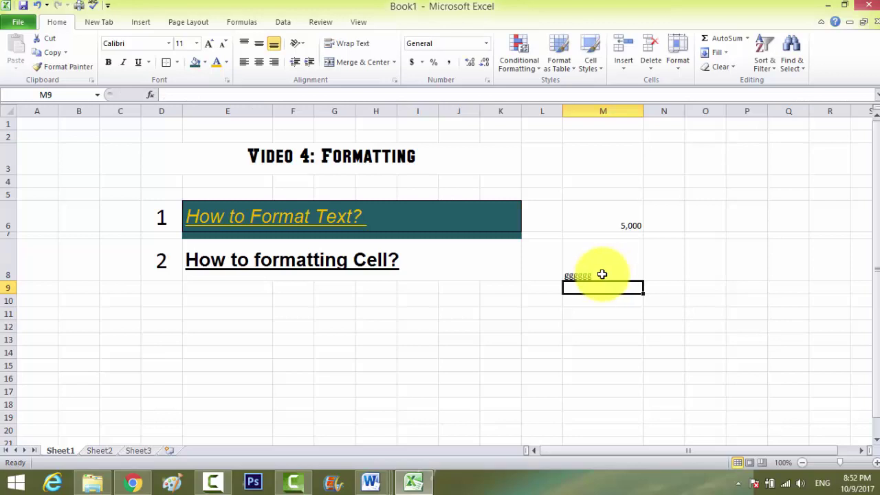
# Step: Give cell M8 the Text number format through Format Cells
pyautogui.click(602, 274)
pyautogui.rightClick(602, 274)
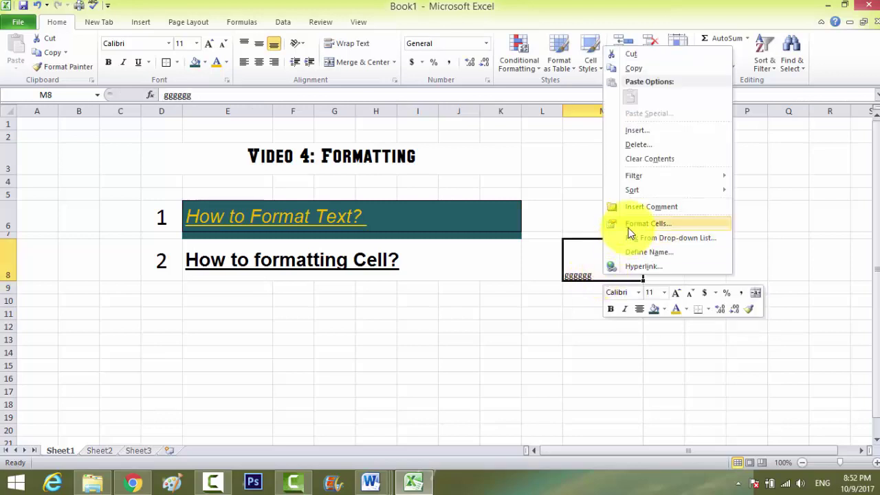
pyautogui.click(627, 222)
pyautogui.click(490, 204)
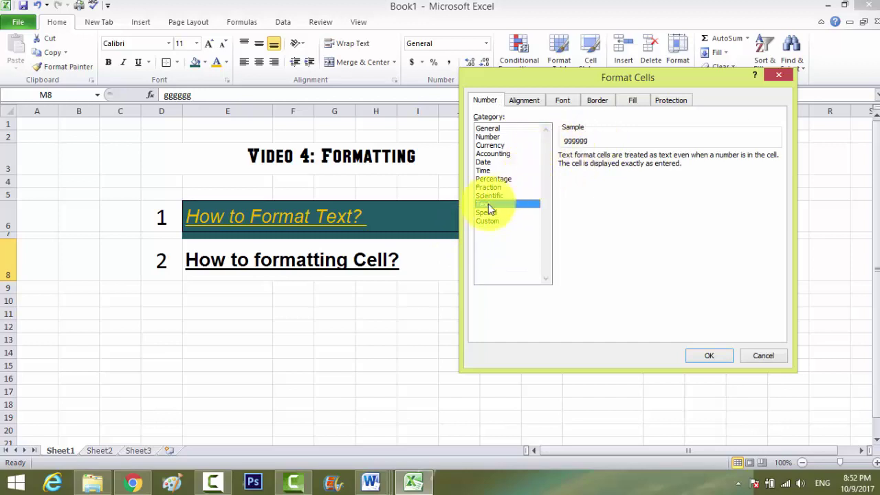
pyautogui.moveTo(531, 76); pyautogui.dragTo(476, 68)
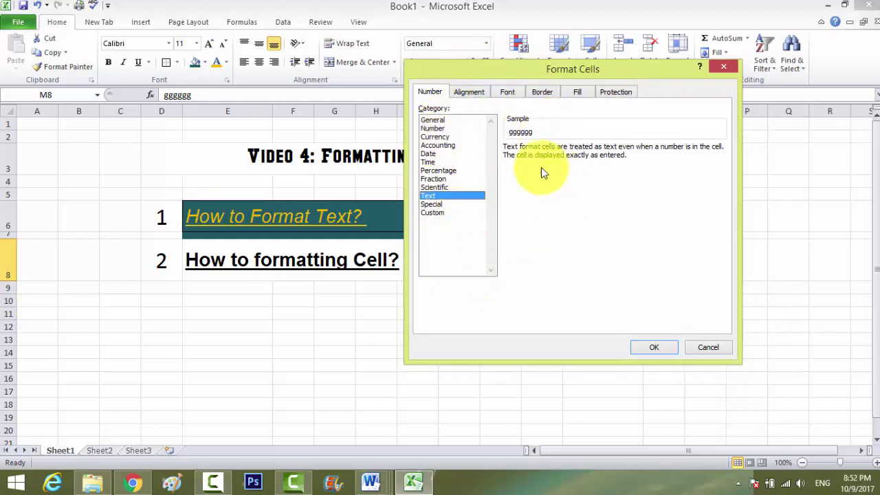
pyautogui.moveTo(548, 85); pyautogui.dragTo(559, 102)
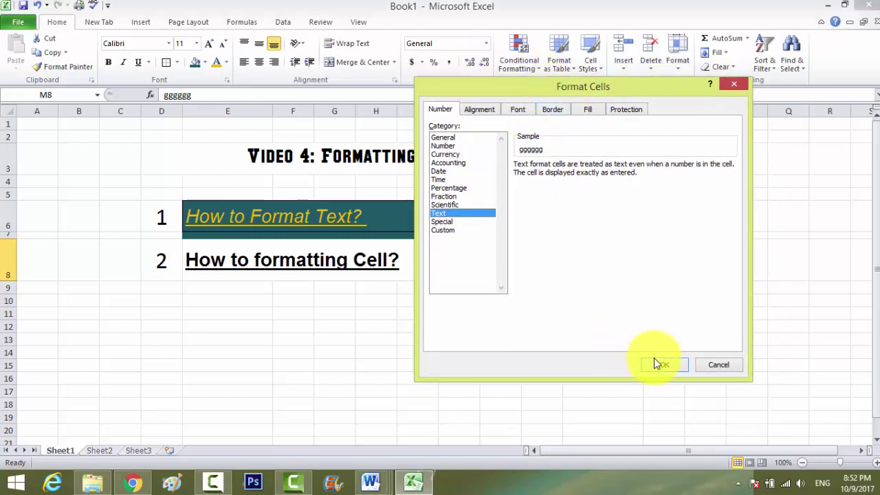
pyautogui.click(660, 363)
# Step: Check the formats of M8 and M9, selecting down column M from M5
pyautogui.press('Down')
pyautogui.press('Down')
pyautogui.press('Down')
pyautogui.click(591, 274)
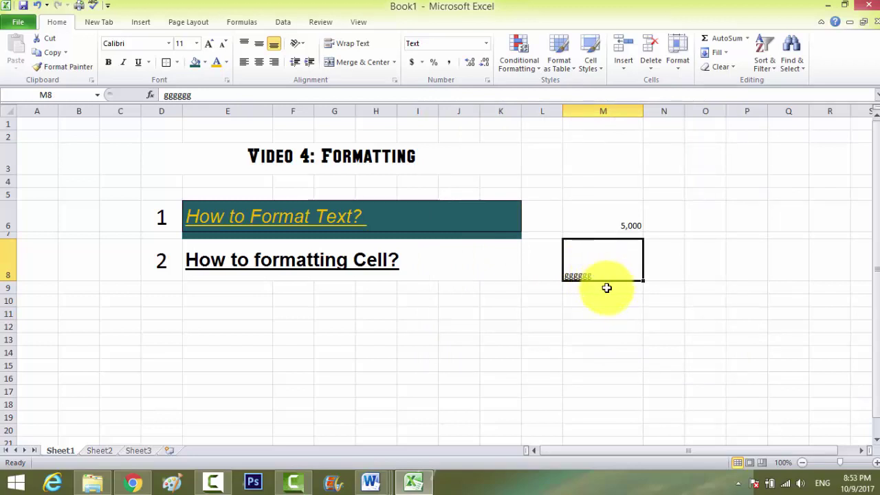
pyautogui.click(607, 288)
pyautogui.click(606, 272)
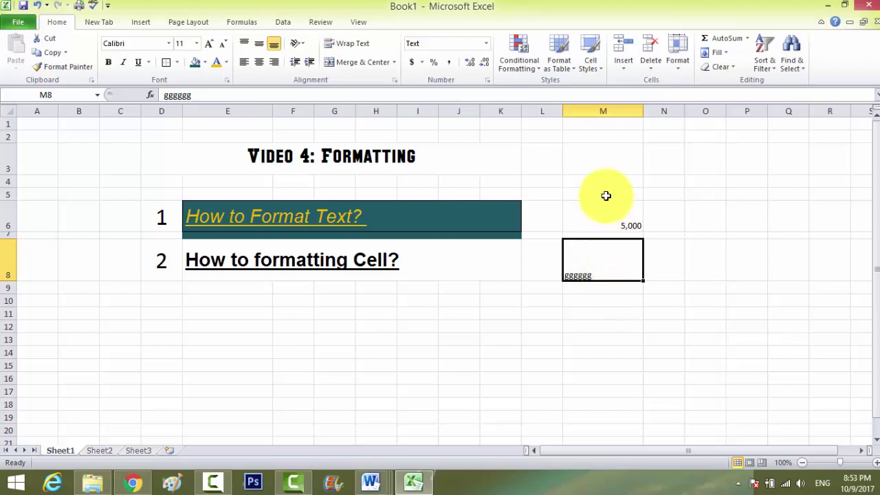
pyautogui.moveTo(606, 197); pyautogui.dragTo(594, 409)
pyautogui.click(598, 275)
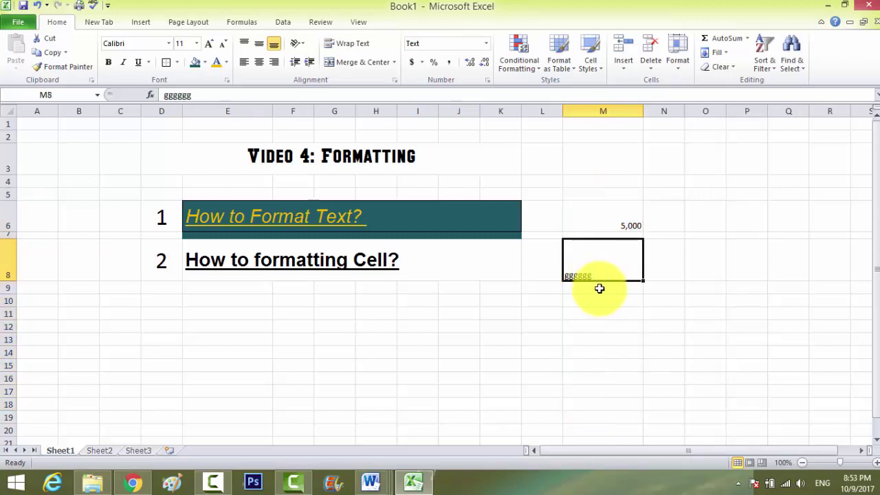
# Step: Enter the label 'Date' in cell N5
pyautogui.click(660, 198)
pyautogui.write('Date')
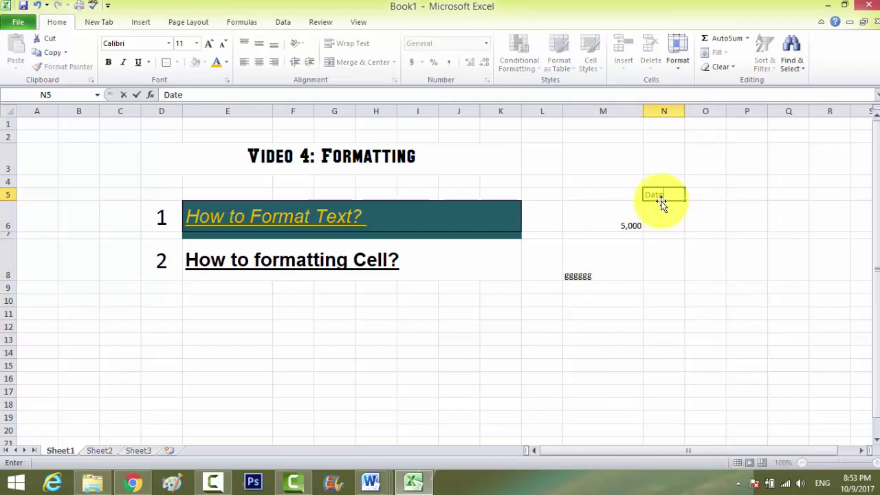
pyautogui.press('Return')
# Step: Format cell N6 with the 14-Mar-2001 Date number format
pyautogui.click(662, 195)
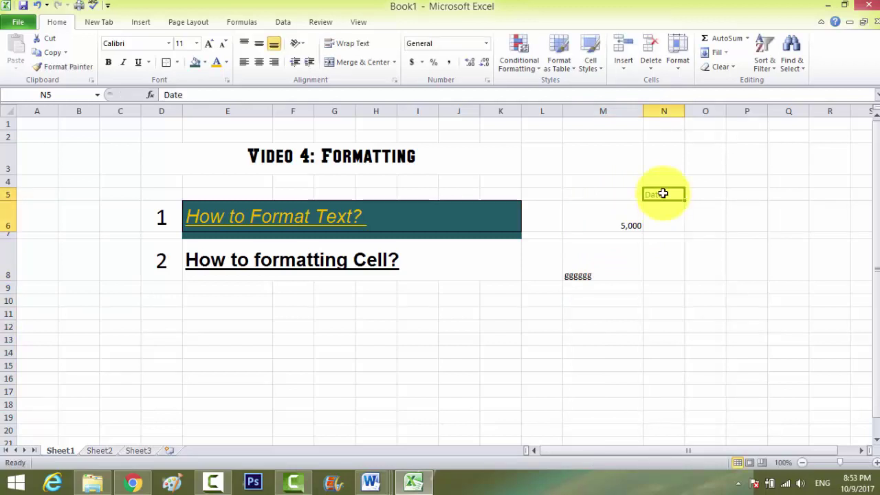
pyautogui.rightClick(663, 221)
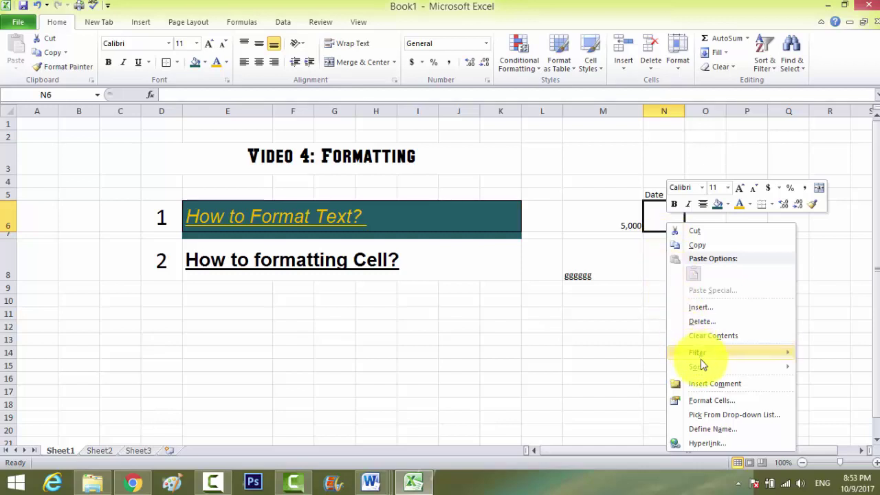
pyautogui.click(712, 403)
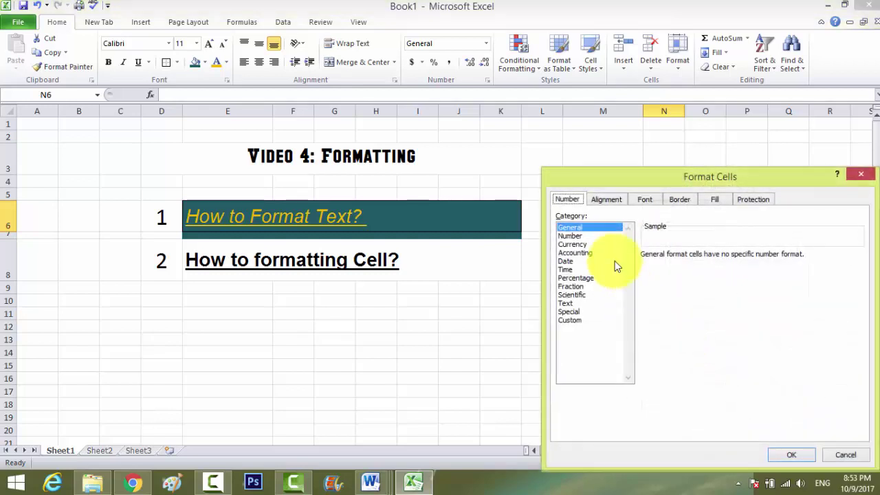
pyautogui.click(566, 262)
pyautogui.moveTo(654, 176); pyautogui.dragTo(351, 113)
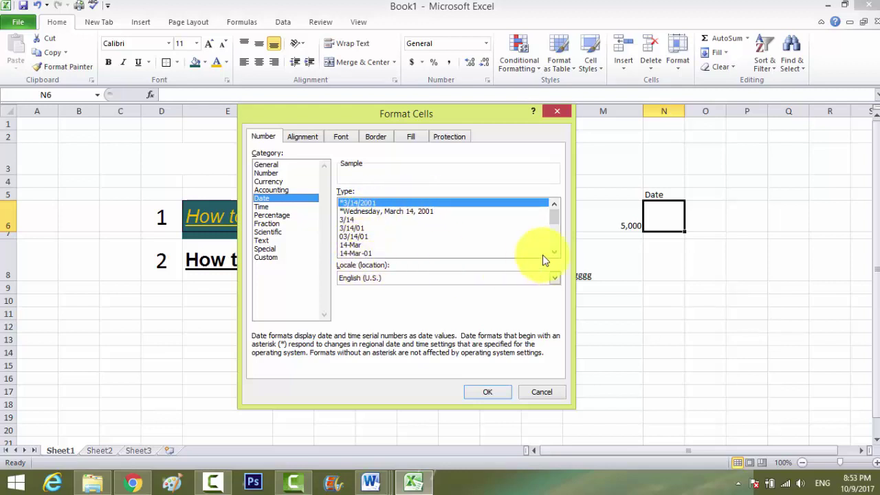
pyautogui.moveTo(550, 220); pyautogui.dragTo(555, 246)
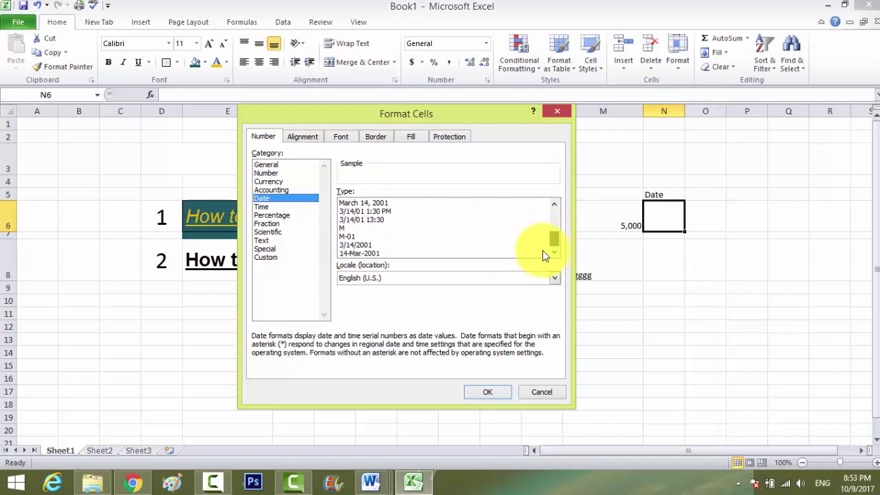
pyautogui.click(354, 245)
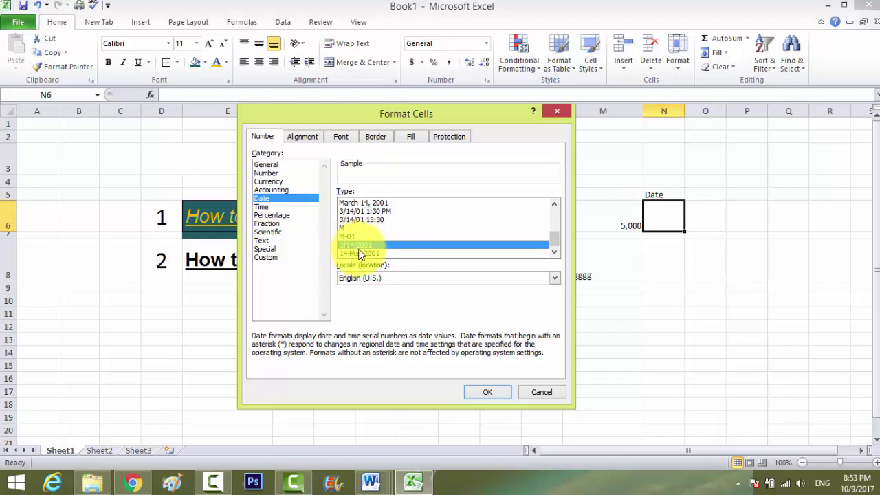
pyautogui.click(358, 253)
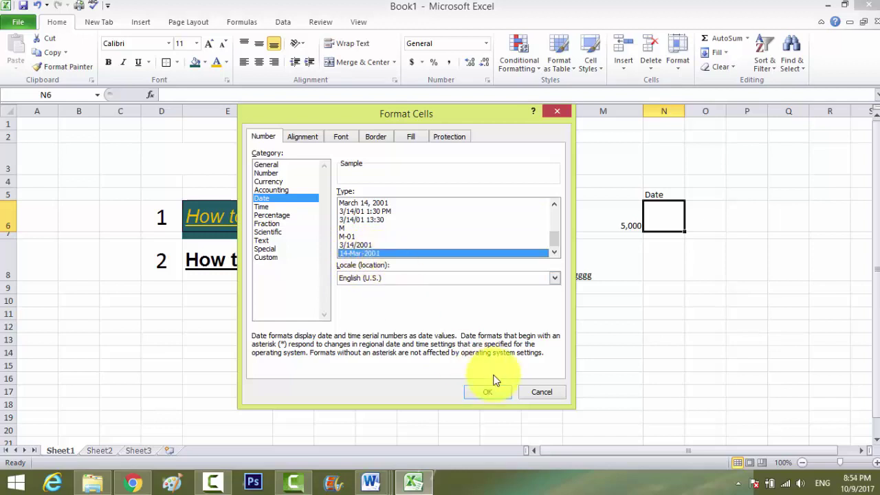
pyautogui.click(485, 393)
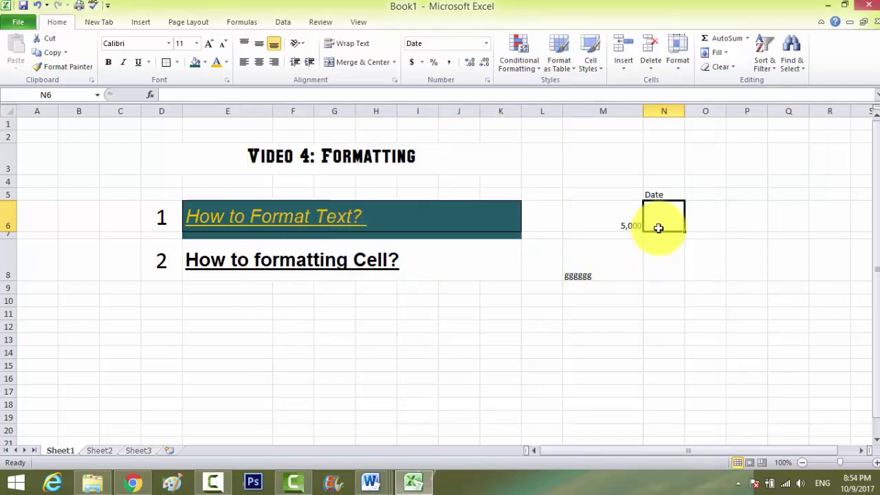
# Step: Enter a date in N6 and widen column N so the date fits
pyautogui.write('09-10-2017')
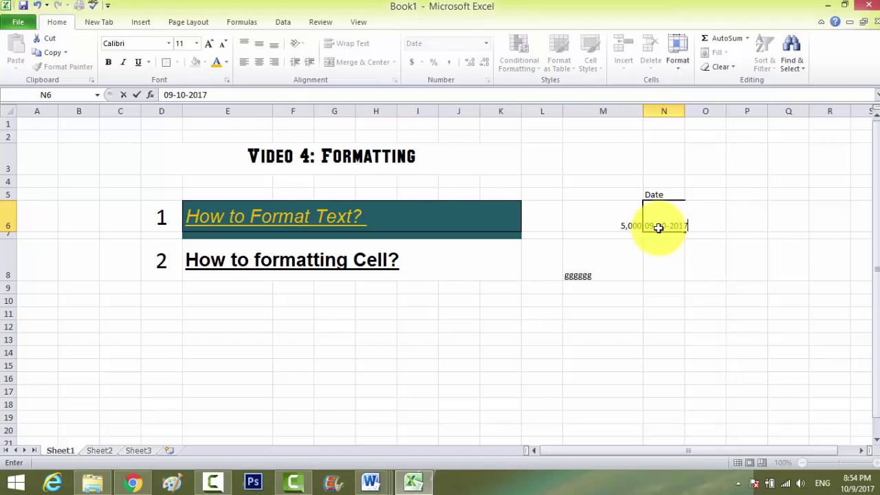
pyautogui.press('Return')
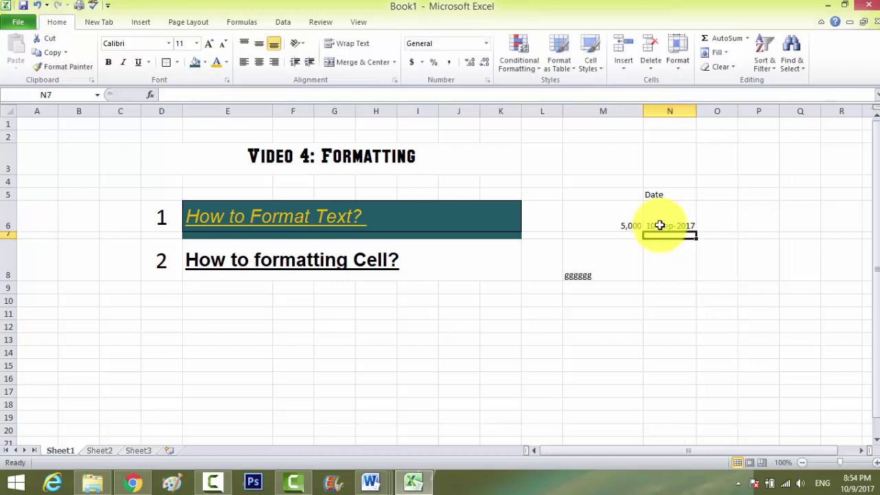
pyautogui.moveTo(697, 113); pyautogui.dragTo(713, 113)
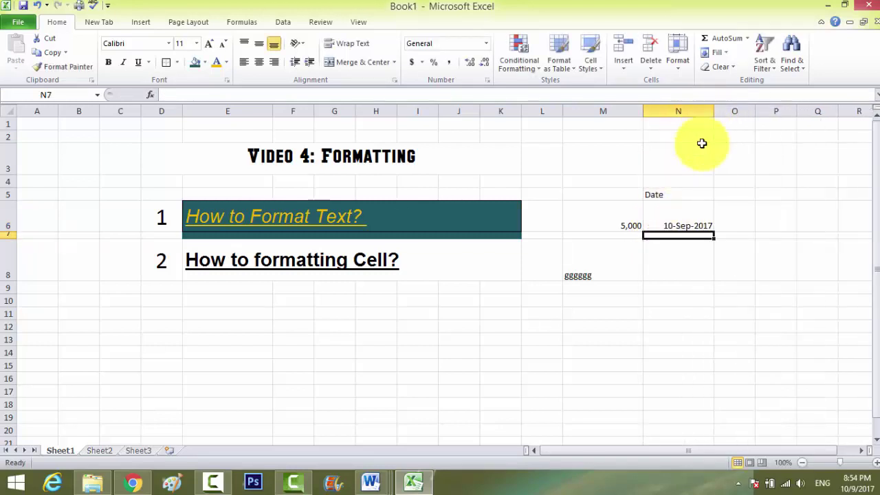
# Step: Re-enter the date 10/9/2017 in N6 so it displays as 9-Oct-2017
pyautogui.click(677, 227)
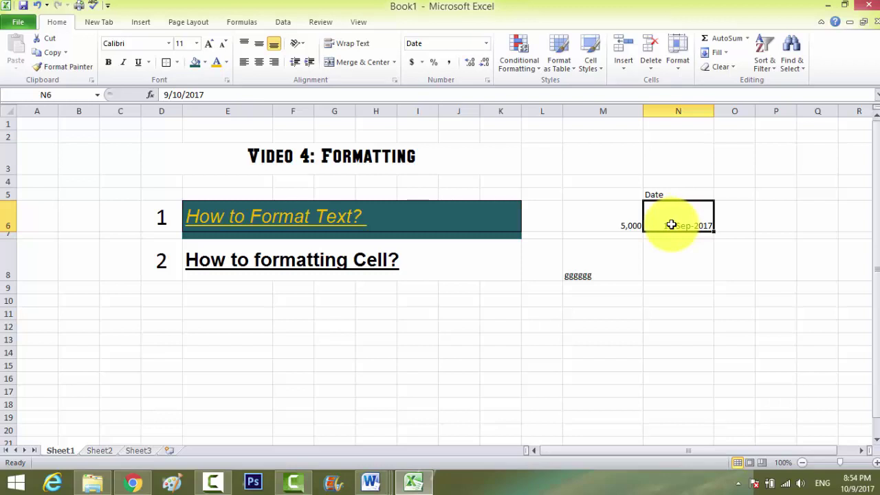
pyautogui.write('10-09-2')
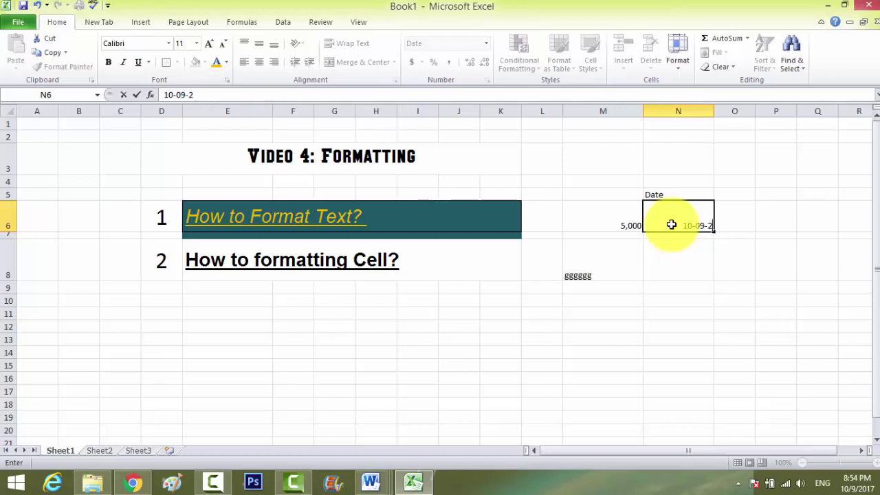
pyautogui.press('Return')
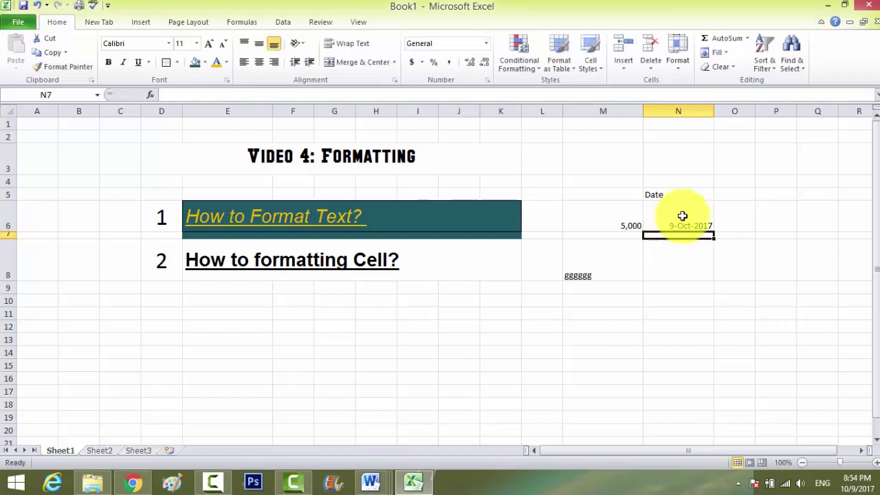
pyautogui.click(684, 214)
pyautogui.click(666, 254)
pyautogui.click(666, 227)
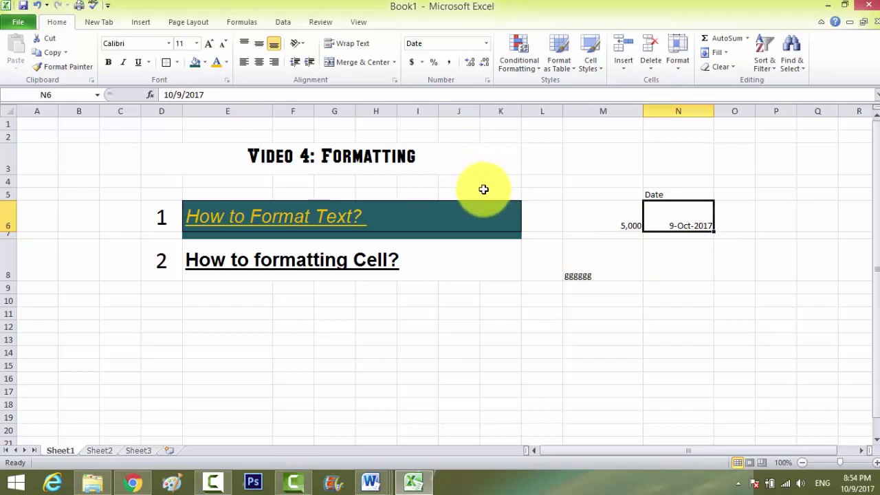
pyautogui.rightClick(662, 218)
pyautogui.click(697, 396)
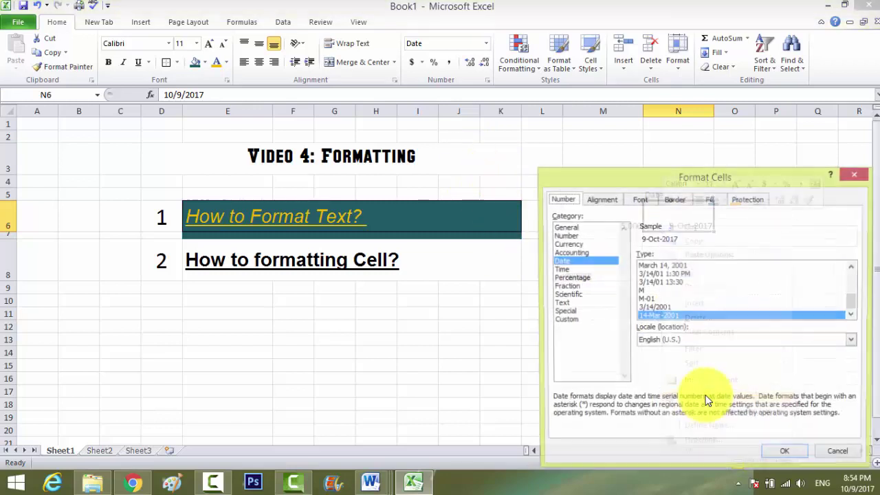
pyautogui.moveTo(605, 173); pyautogui.dragTo(307, 120)
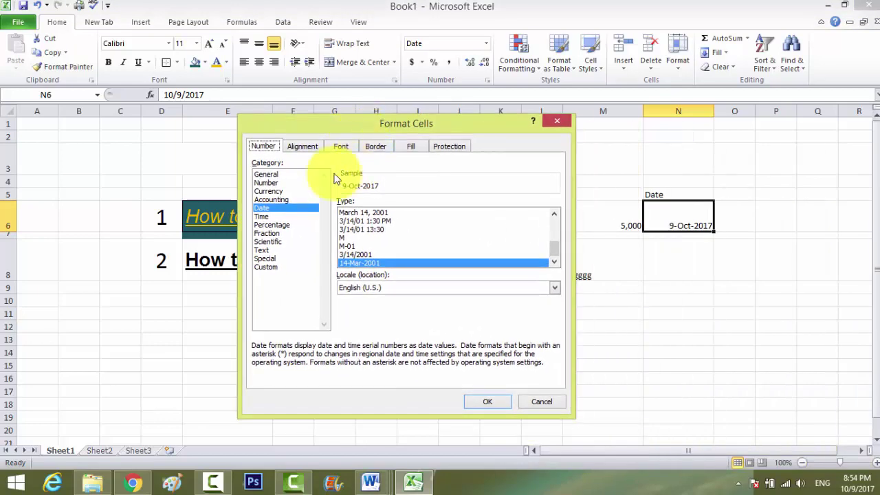
pyautogui.click(302, 147)
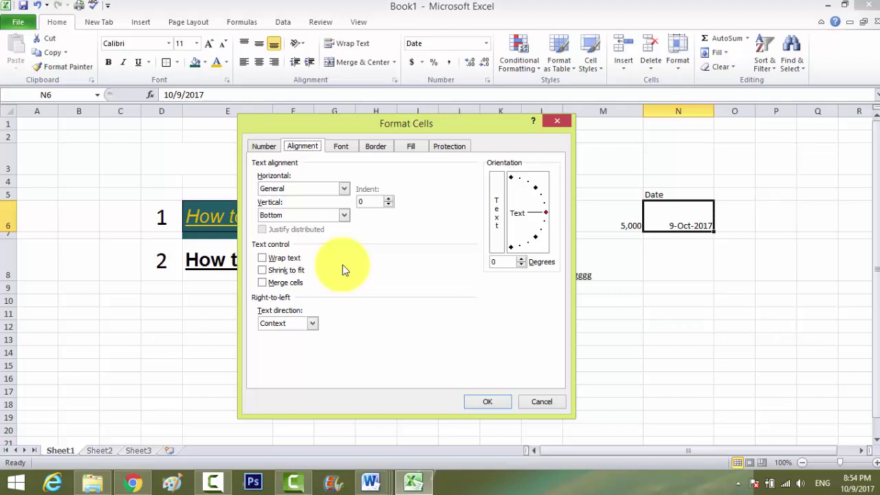
pyautogui.click(498, 207)
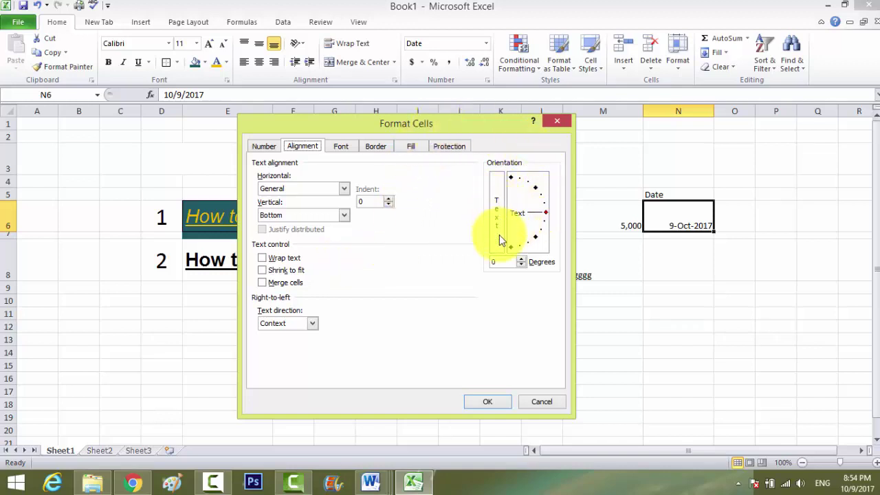
pyautogui.click(545, 209)
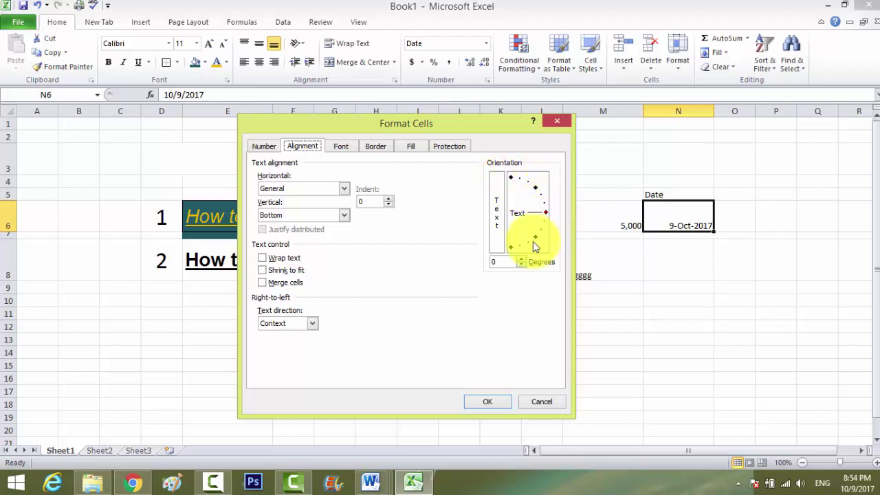
pyautogui.click(544, 211)
pyautogui.click(539, 404)
pyautogui.click(490, 311)
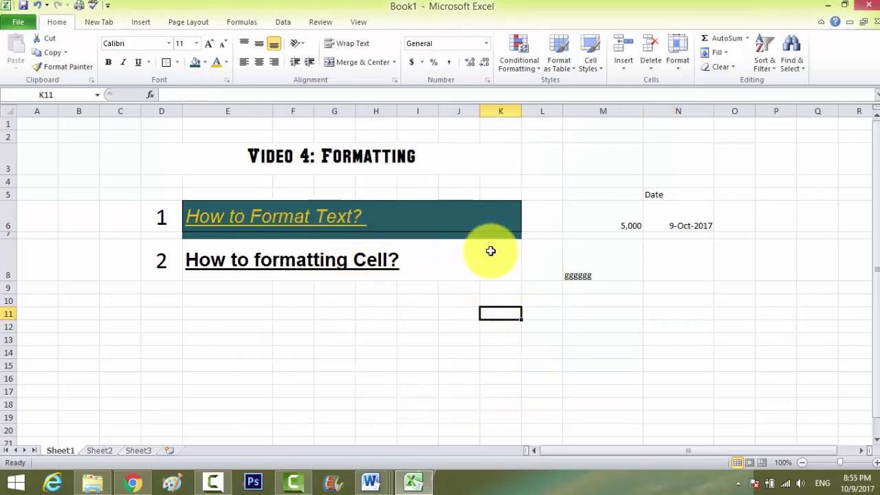
# Step: Open the Font settings of Format Cells for cell M8, moved aside to show columns L–N
pyautogui.rightClick(564, 258)
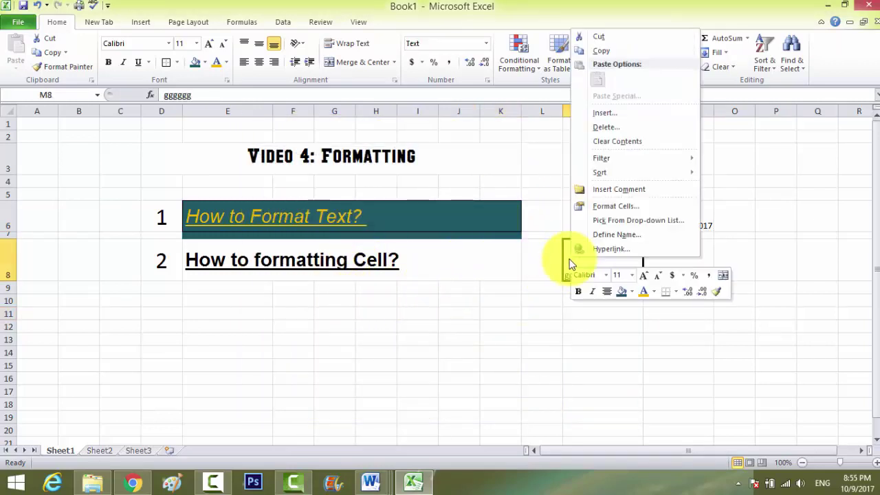
pyautogui.click(611, 207)
pyautogui.click(546, 81)
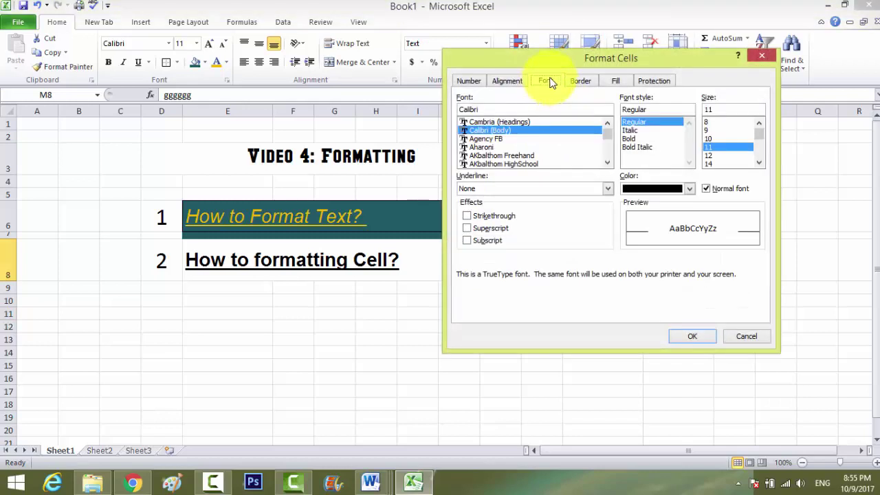
pyautogui.moveTo(549, 66); pyautogui.dragTo(305, 76)
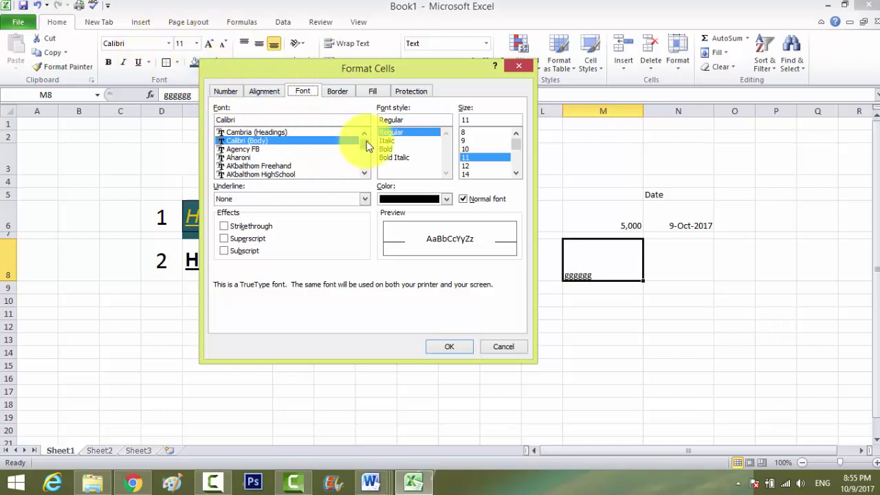
pyautogui.moveTo(359, 76); pyautogui.dragTo(345, 57)
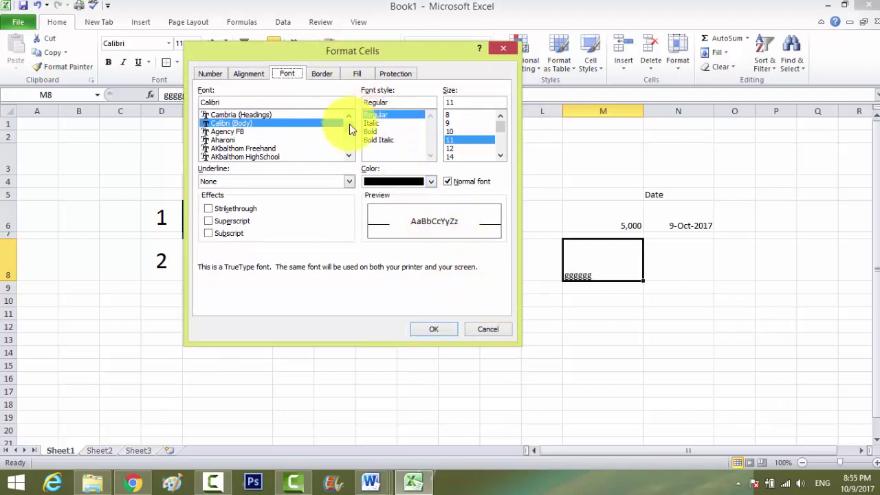
pyautogui.moveTo(348, 126); pyautogui.dragTo(353, 100)
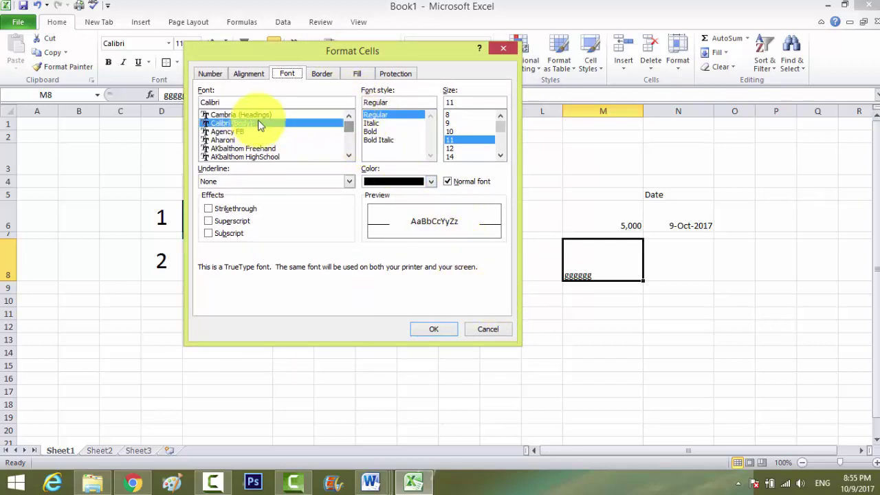
# Step: Make M8's font Bold Italic, orange, size 14 and apply it
pyautogui.click(377, 115)
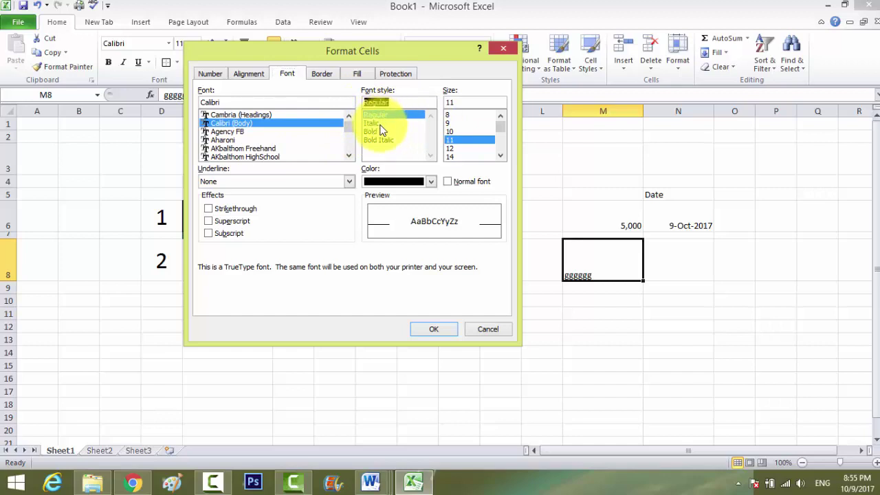
pyautogui.click(381, 132)
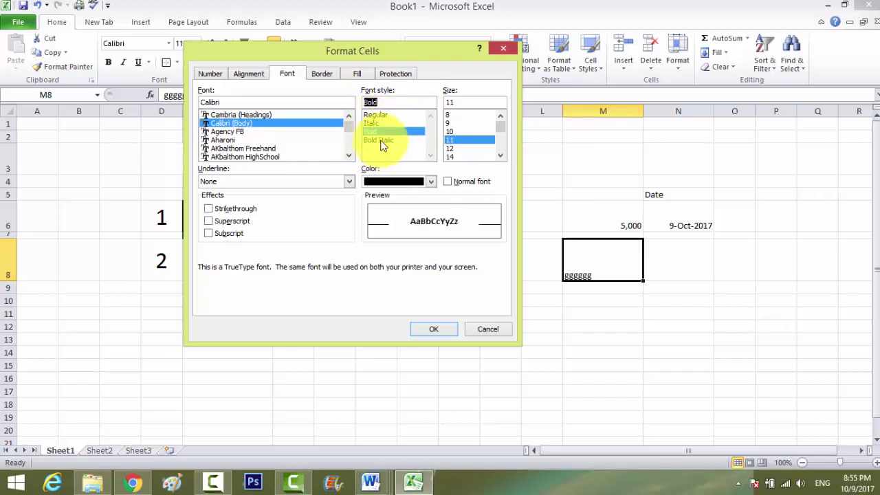
pyautogui.click(382, 141)
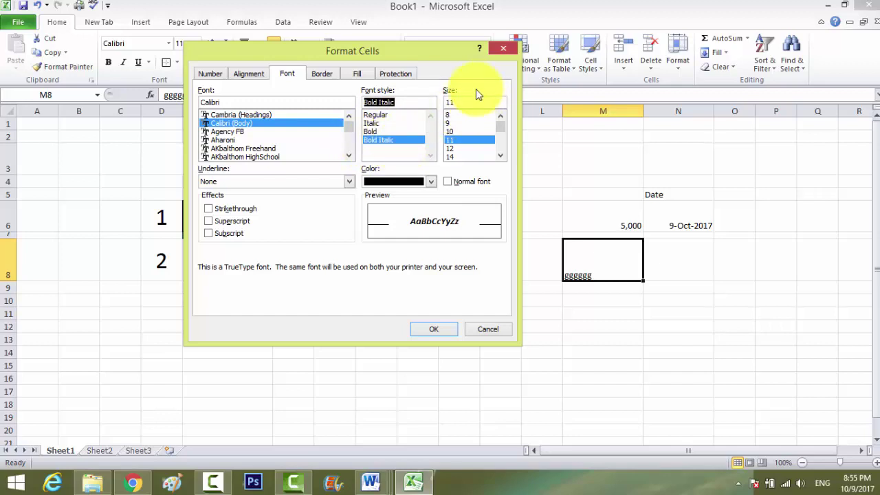
pyautogui.click(494, 141)
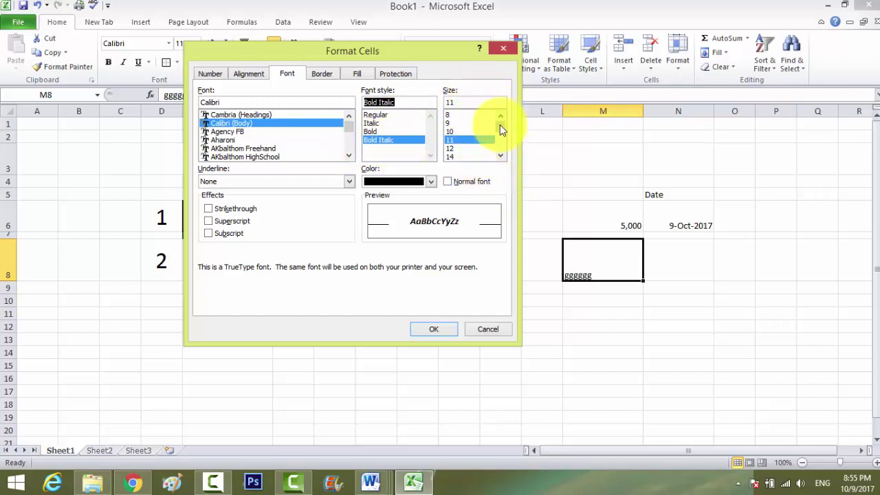
pyautogui.click(431, 181)
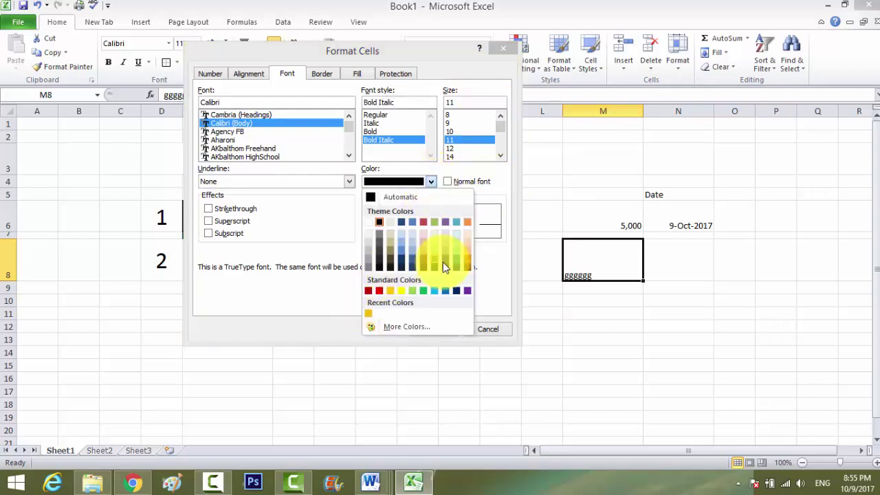
pyautogui.click(466, 260)
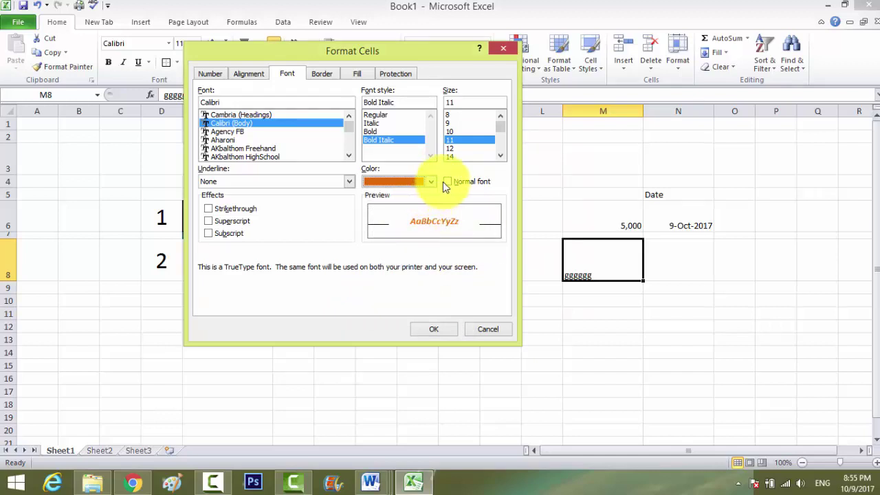
pyautogui.click(453, 156)
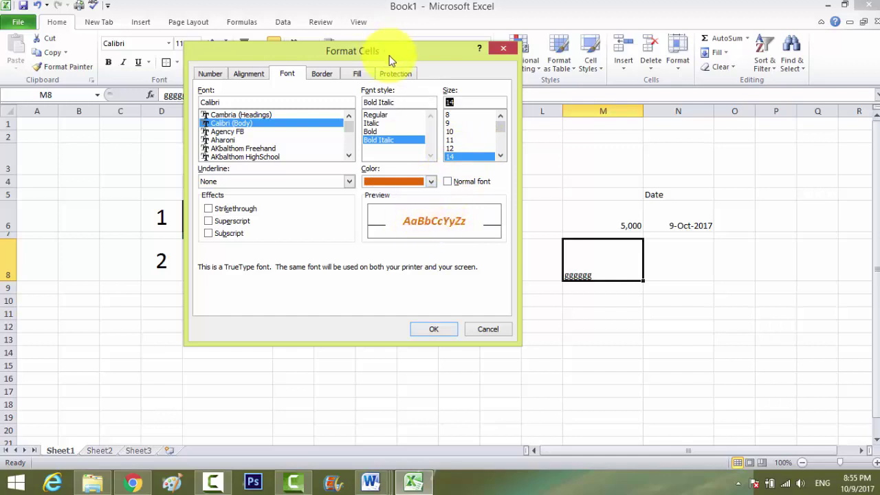
pyautogui.moveTo(390, 53); pyautogui.dragTo(330, 52)
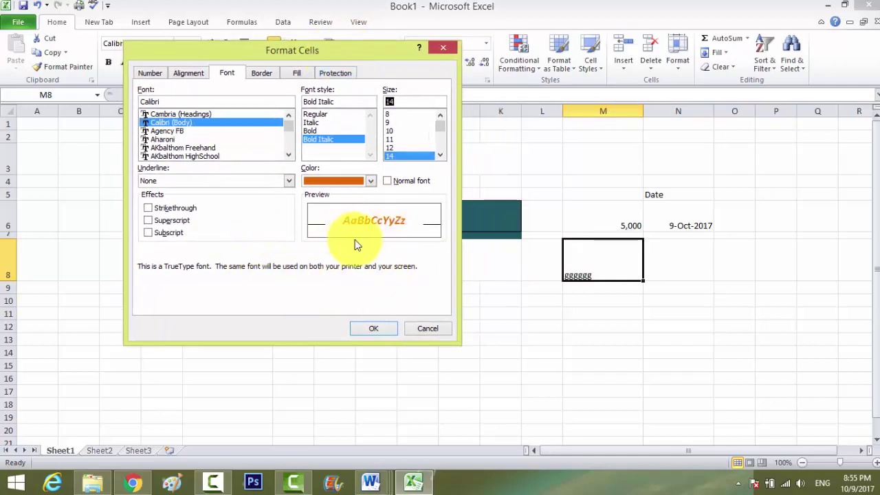
pyautogui.click(380, 331)
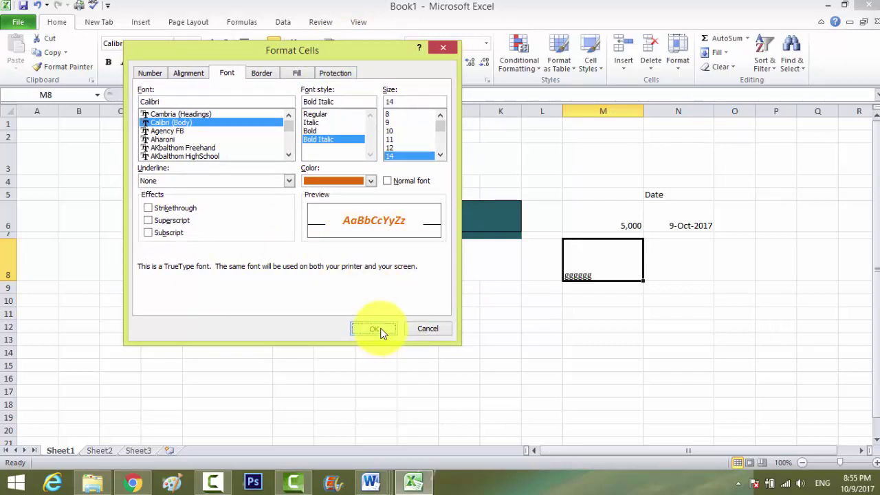
pyautogui.click(459, 338)
pyautogui.click(615, 273)
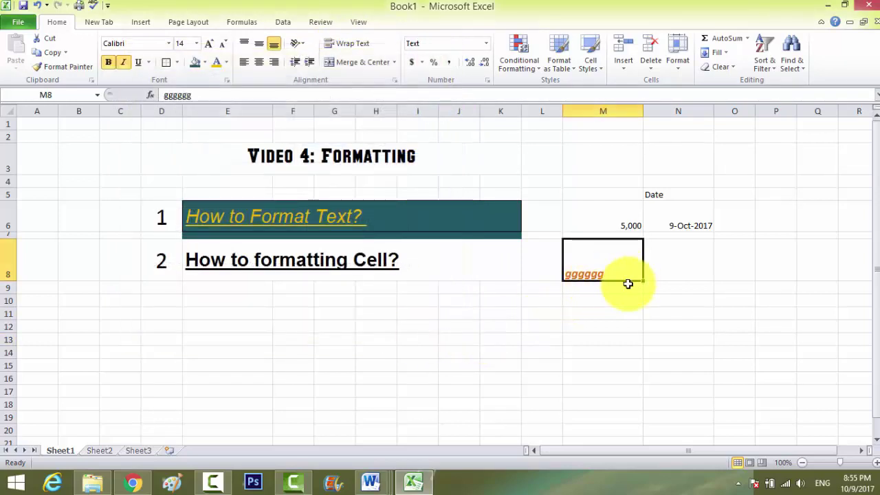
# Step: Type ddfd into M8 and sd into M11
pyautogui.write('ddfd')
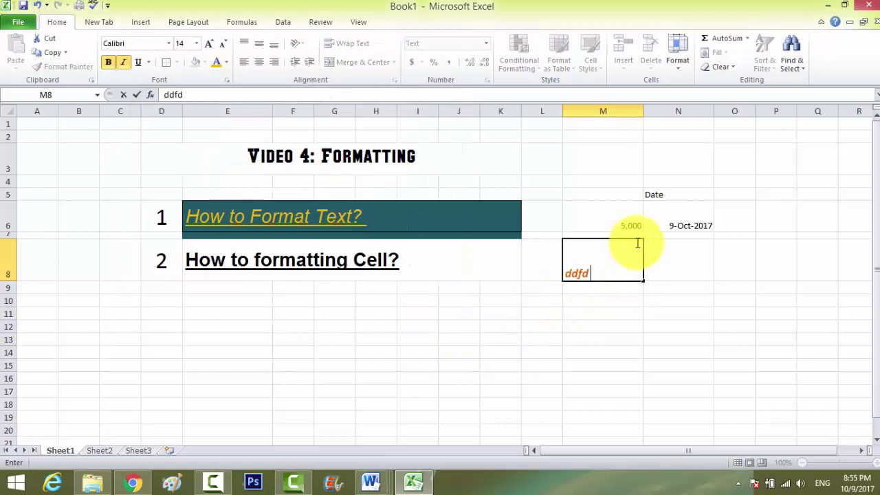
pyautogui.press('Return')
pyautogui.click(607, 313)
pyautogui.write('sd')
pyautogui.press('Return')
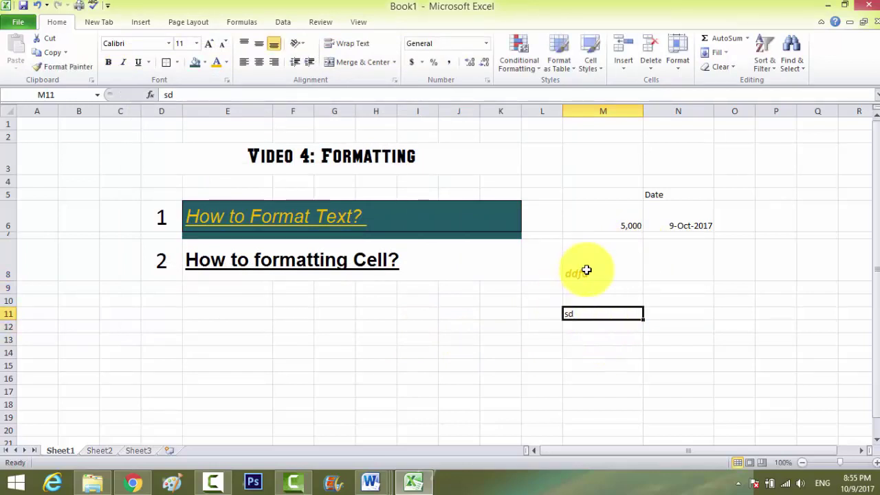
# Step: Select M8, then the range M5:N9, and finish on empty cell L13
pyautogui.click(591, 315)
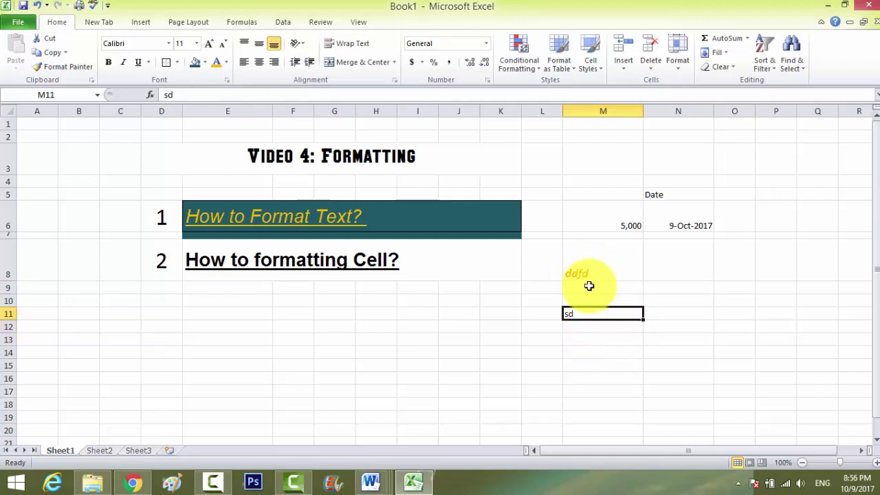
pyautogui.click(590, 273)
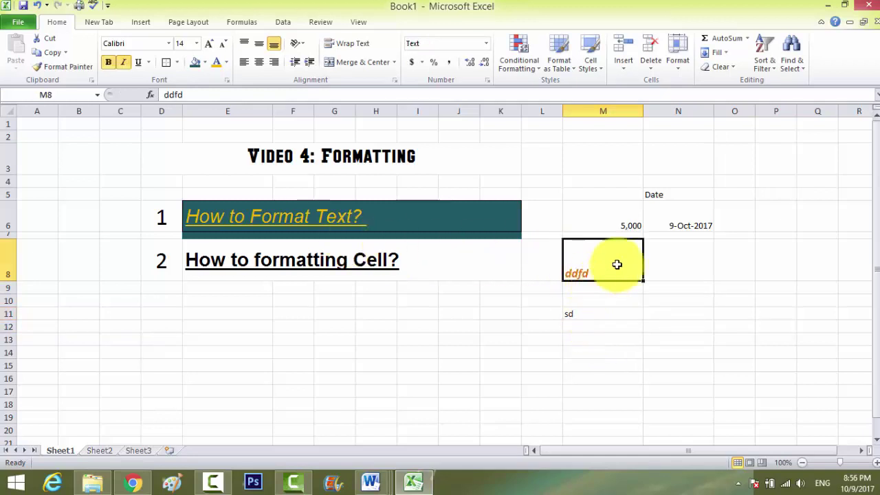
pyautogui.click(541, 338)
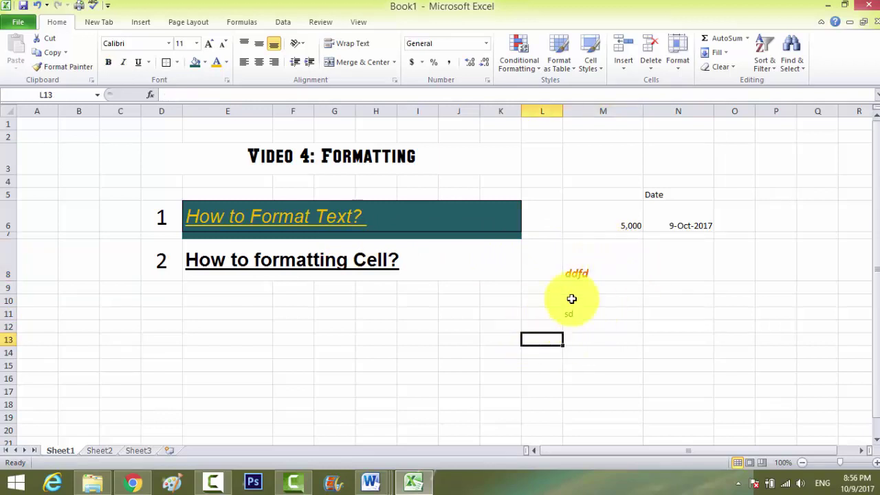
pyautogui.moveTo(598, 273)
pyautogui.mouseDown()
pyautogui.moveTo(670, 242)
pyautogui.moveTo(664, 190)
pyautogui.mouseUp()
pyautogui.click(667, 295)
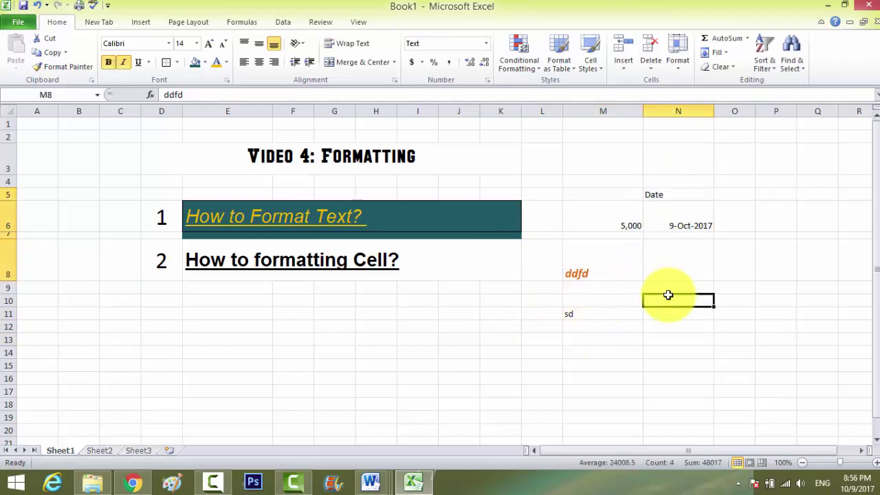
pyautogui.moveTo(597, 197)
pyautogui.mouseDown()
pyautogui.moveTo(669, 308)
pyautogui.moveTo(667, 350)
pyautogui.mouseUp()
pyautogui.click(524, 340)
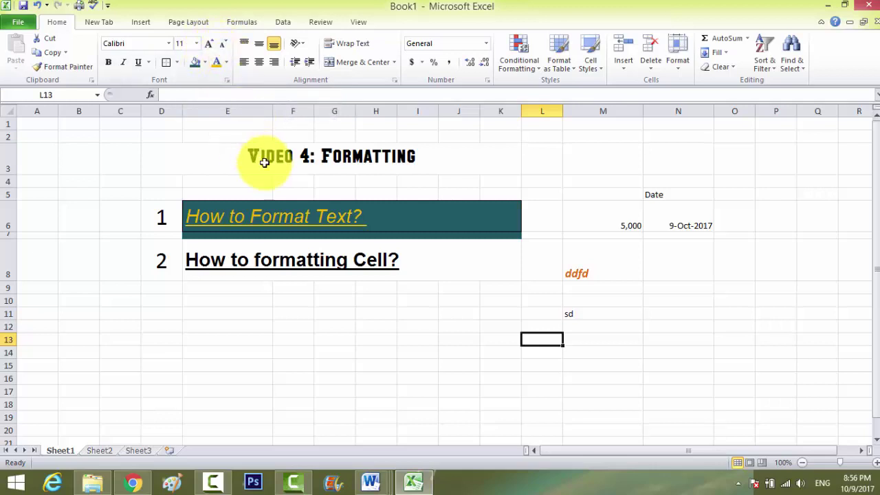
# Step: Select C2:N14 and bring up its Format Cells Border settings
pyautogui.moveTo(123, 138)
pyautogui.mouseDown()
pyautogui.moveTo(139, 308)
pyautogui.moveTo(532, 355)
pyautogui.moveTo(694, 350)
pyautogui.mouseUp()
pyautogui.rightClick(398, 328)
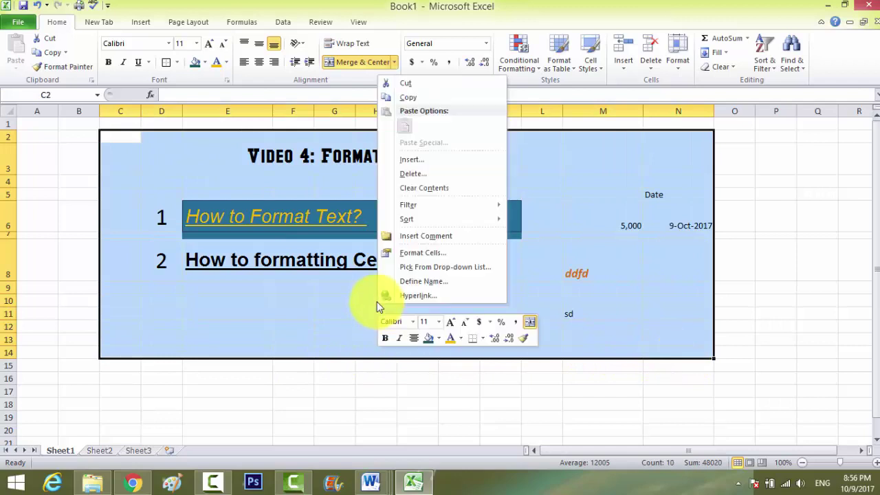
pyautogui.click(406, 251)
pyautogui.moveTo(434, 105); pyautogui.dragTo(665, 103)
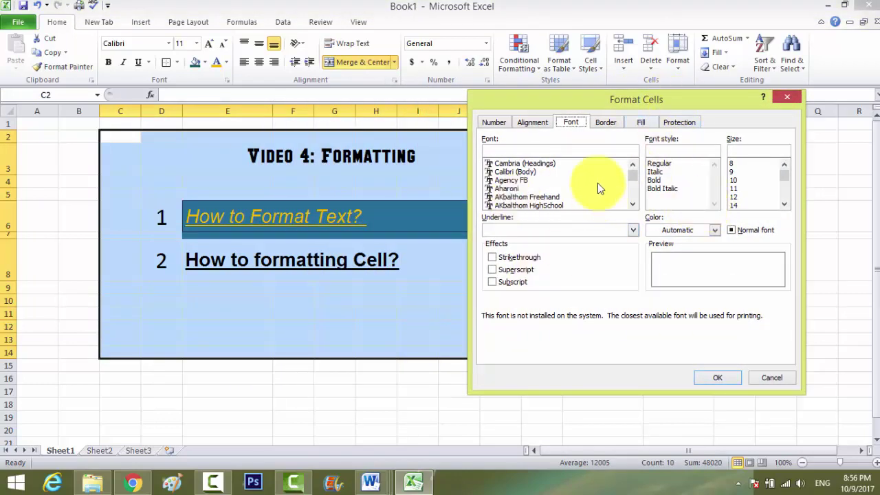
pyautogui.click(607, 124)
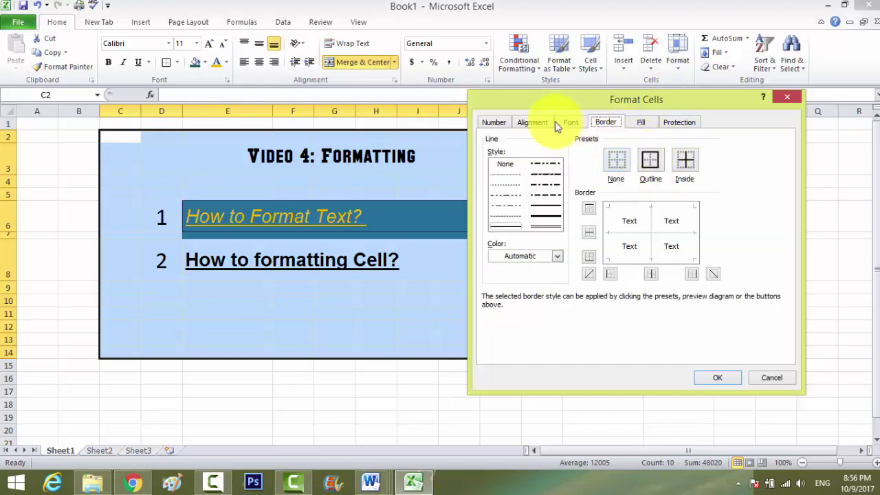
pyautogui.moveTo(599, 104); pyautogui.dragTo(571, 99)
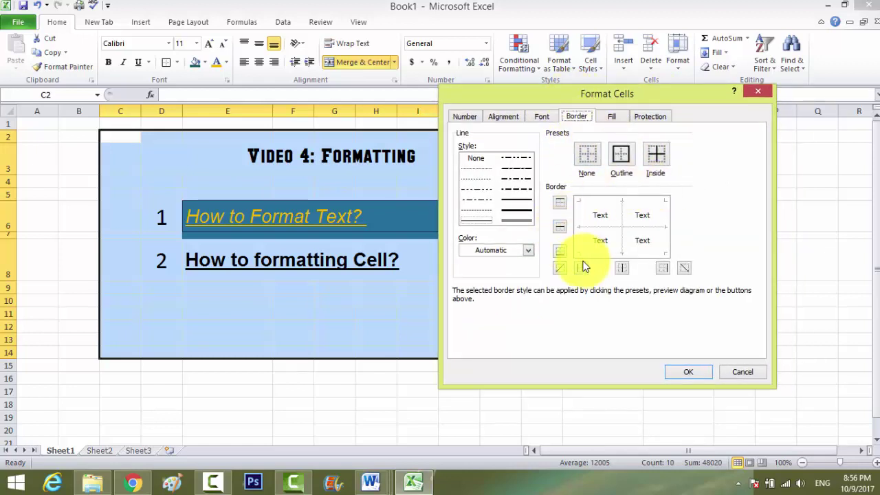
# Step: Apply an Outline border in the chosen line style to the block and confirm
pyautogui.click(520, 178)
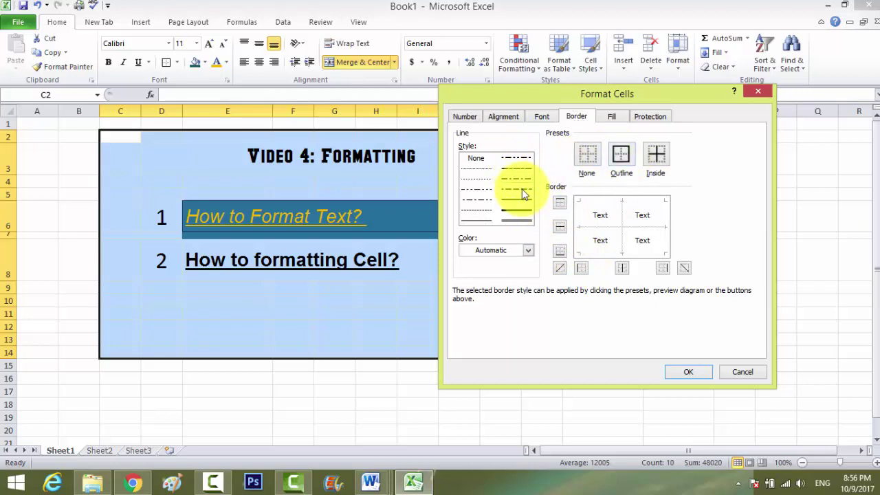
pyautogui.click(475, 210)
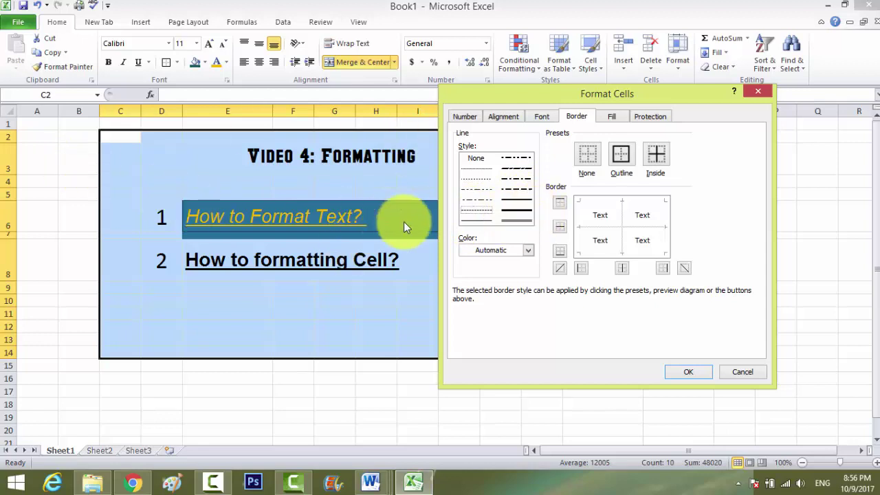
pyautogui.click(621, 156)
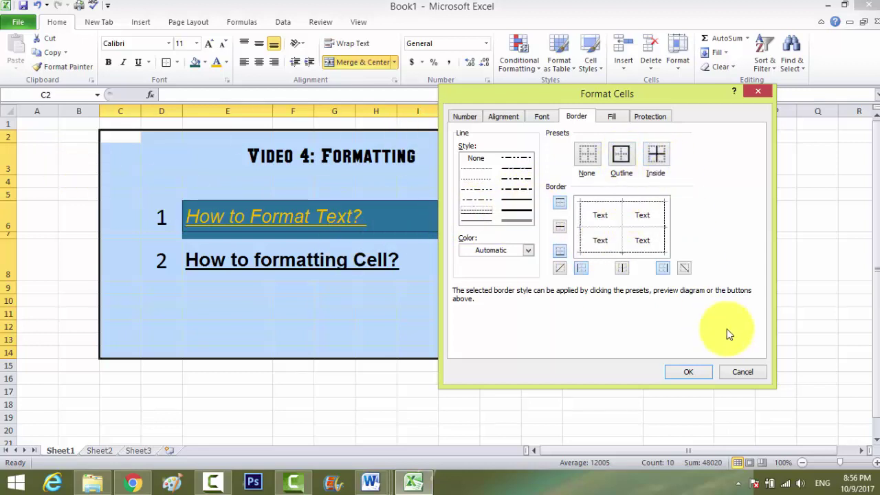
pyautogui.click(520, 218)
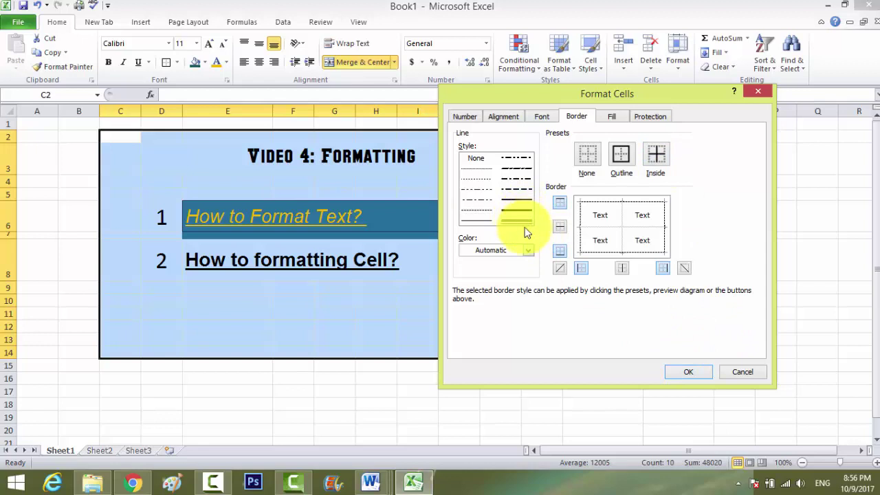
pyautogui.click(622, 158)
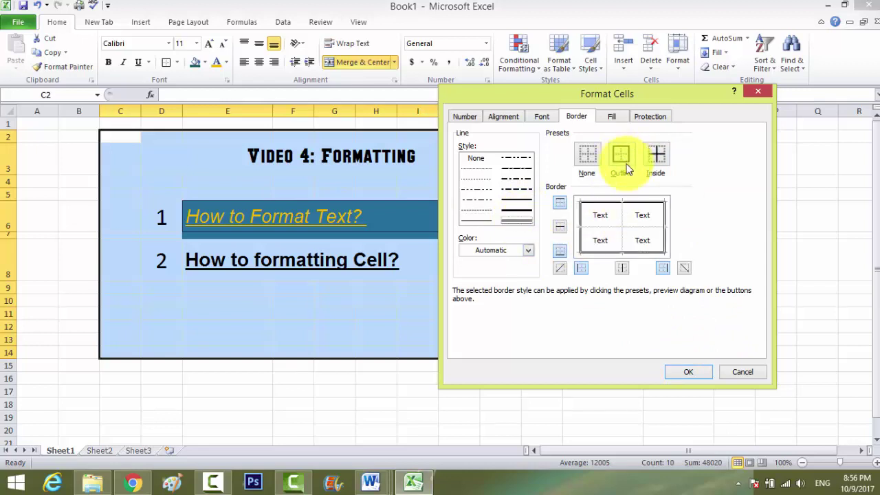
pyautogui.click(688, 371)
pyautogui.click(376, 394)
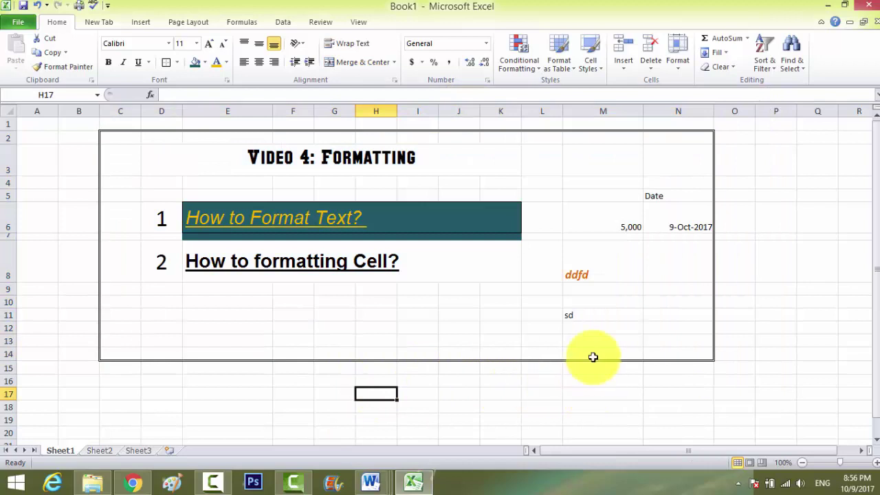
# Step: Fill rows C2:N2 and C14:N14 with dark teal
pyautogui.click(541, 288)
pyautogui.moveTo(112, 137); pyautogui.dragTo(696, 132)
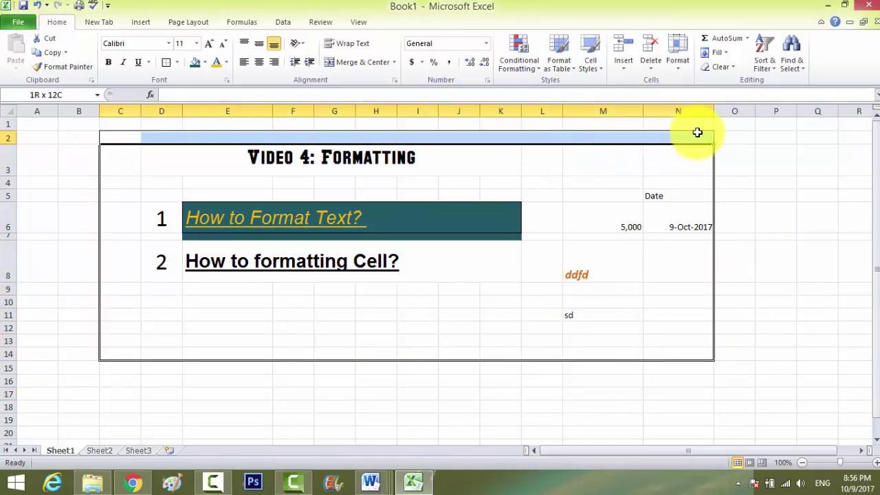
pyautogui.click(197, 63)
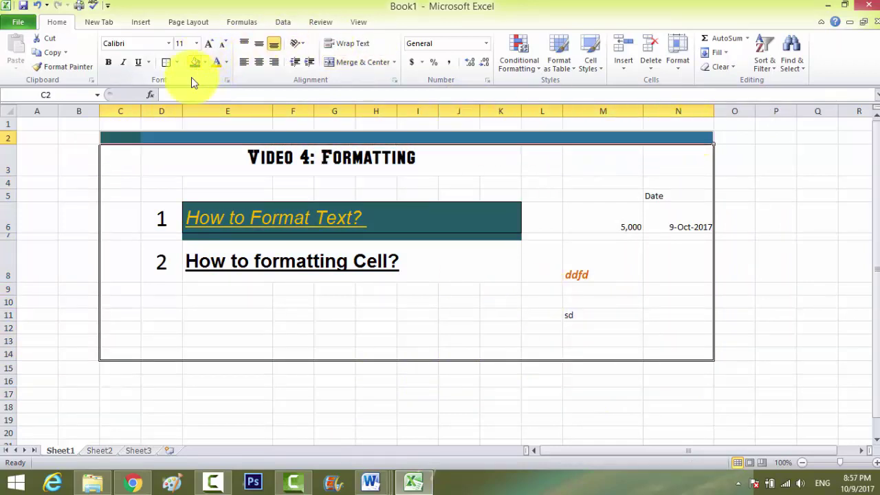
pyautogui.moveTo(118, 353); pyautogui.dragTo(675, 349)
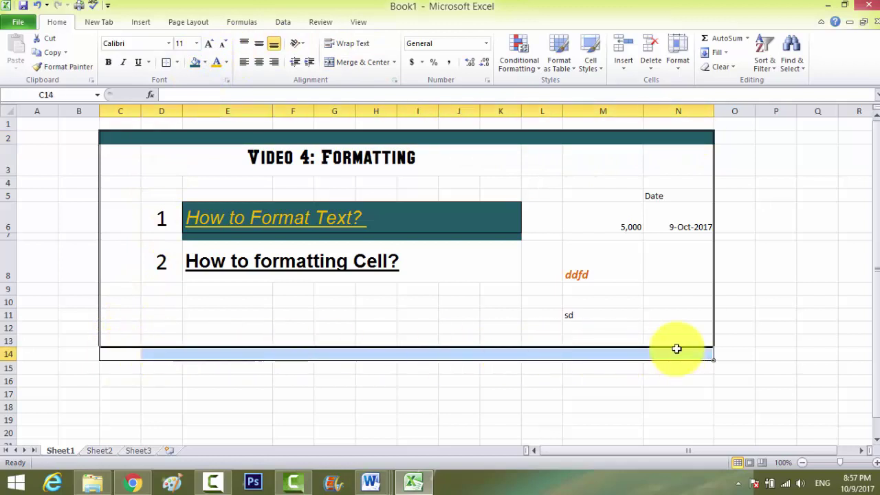
pyautogui.click(195, 62)
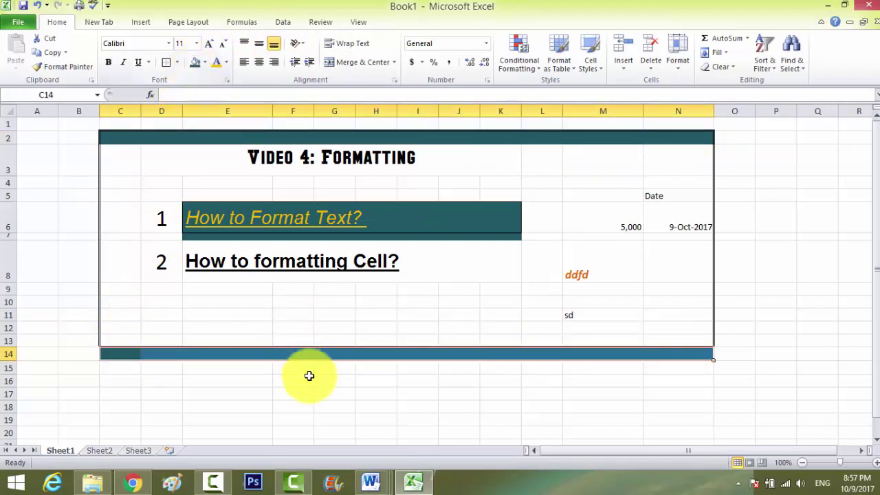
# Step: Fill the left column C3:C13 with dark teal
pyautogui.click(308, 375)
pyautogui.click(261, 292)
pyautogui.click(115, 154)
pyautogui.moveTo(116, 154); pyautogui.dragTo(117, 342)
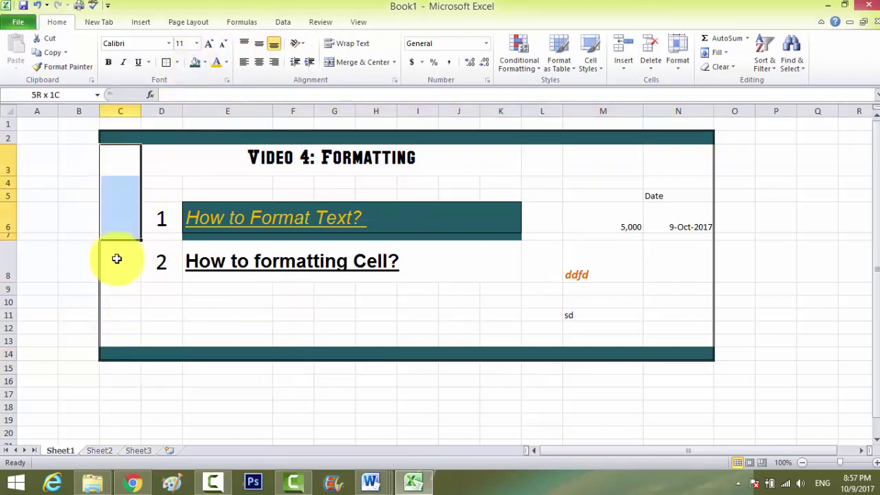
pyautogui.click(195, 62)
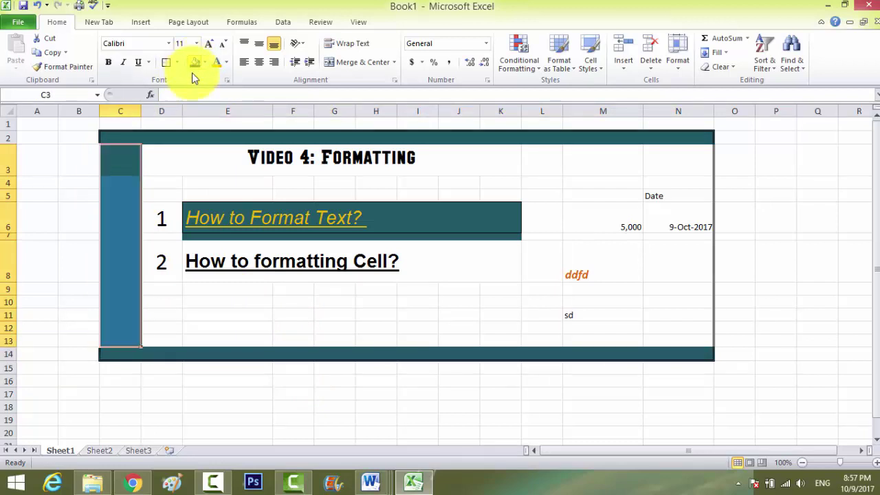
pyautogui.click(204, 341)
pyautogui.click(394, 326)
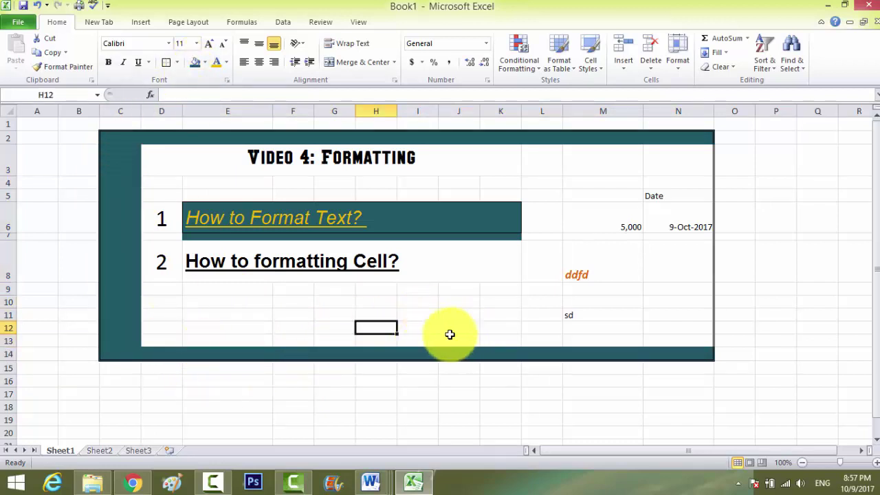
pyautogui.click(388, 406)
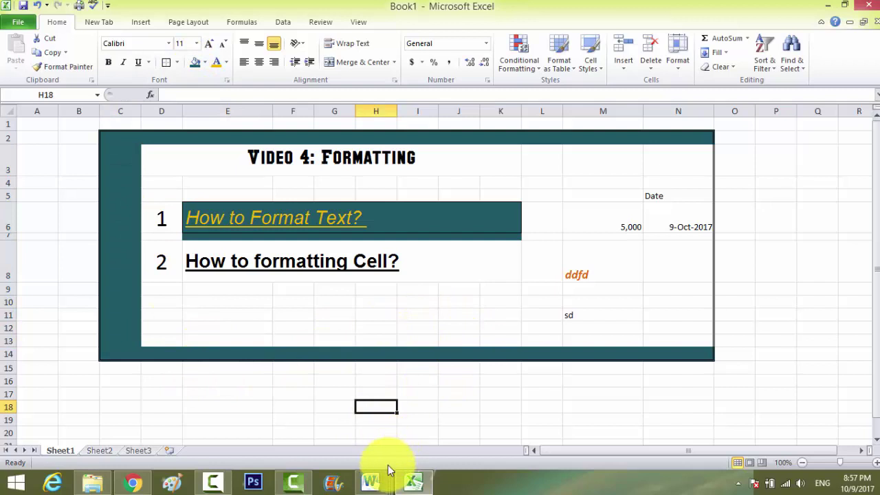